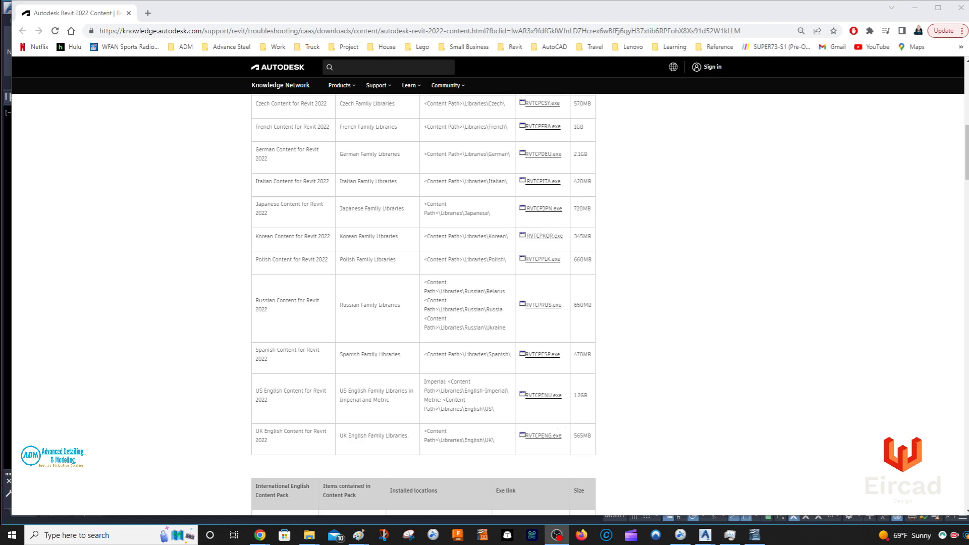
- Check the downloaded Revit content installer in the Downloads folder and launch Revit 2022 from the desktop
{"action": "key", "text": "alt+Tab"}
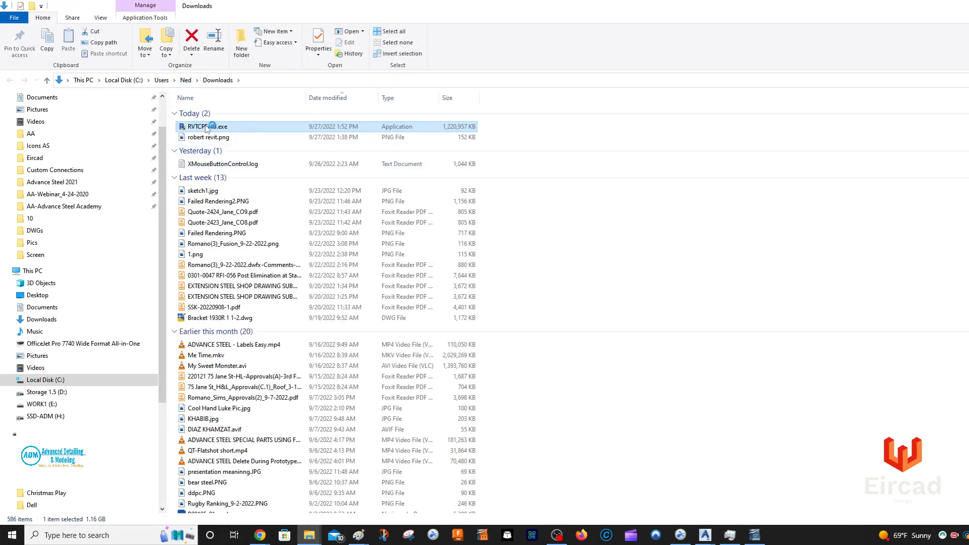
{"action": "mouse_move", "coordinate": [207, 128]}
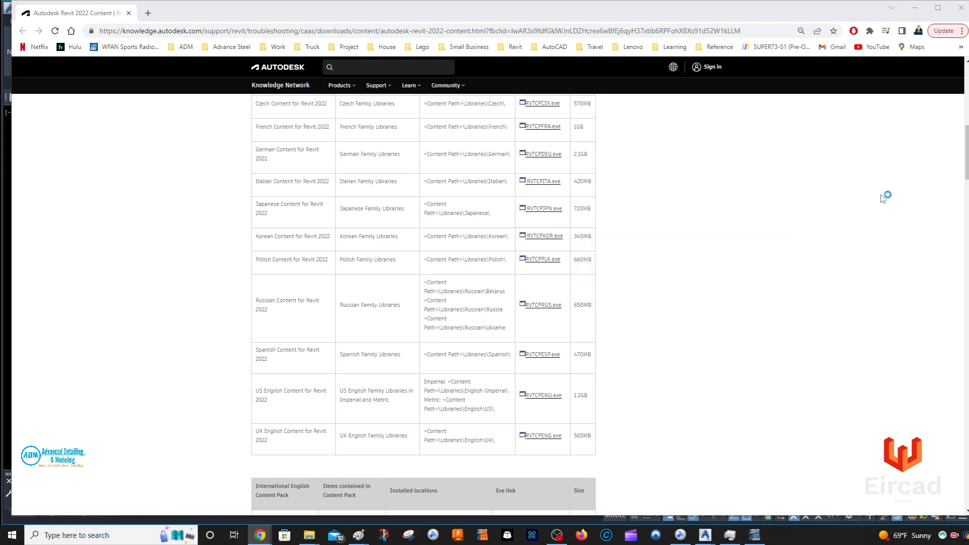
{"action": "left_click", "coordinate": [916, 9]}
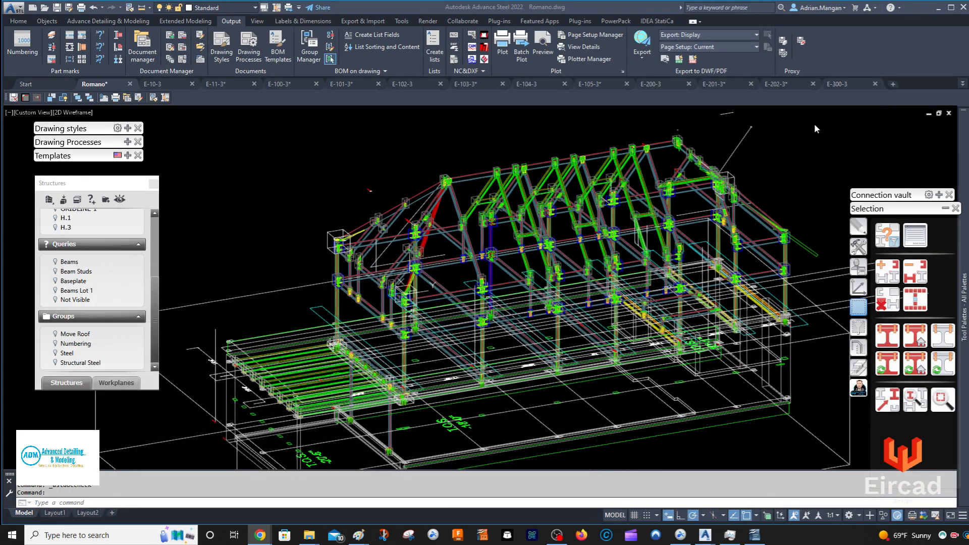
{"action": "left_click", "coordinate": [939, 10]}
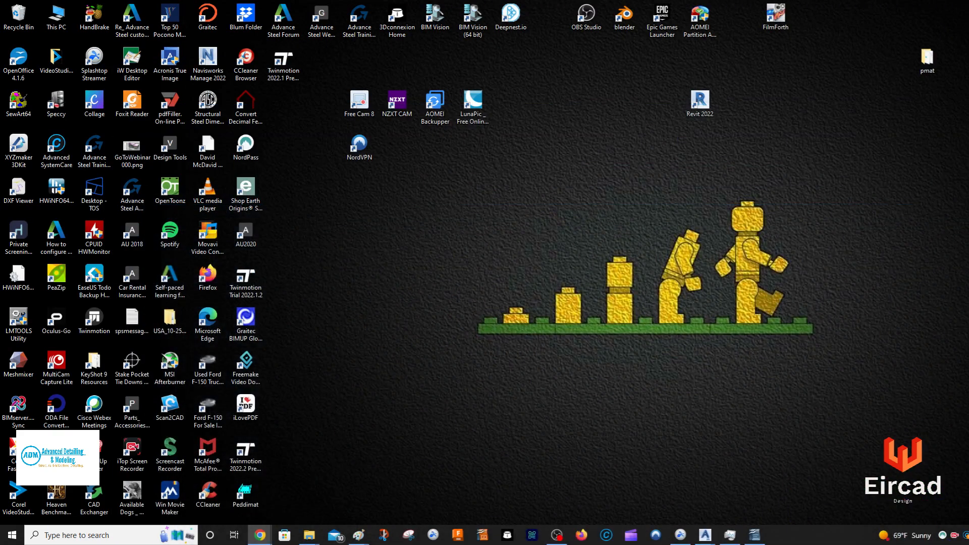
{"action": "double_click", "coordinate": [701, 104]}
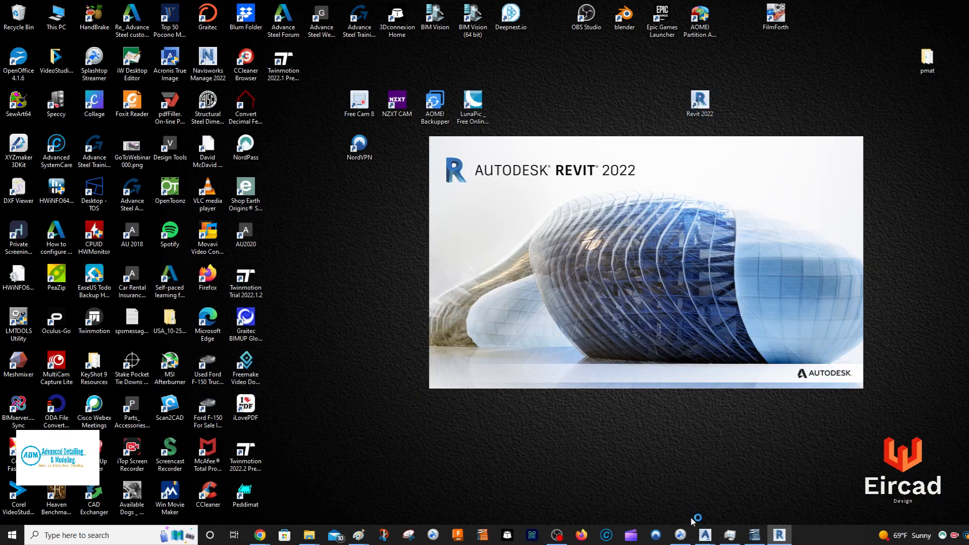
- Switch to Advance Steel and bring up the Romano.dwg 3D steel model
{"action": "mouse_move", "coordinate": [705, 539]}
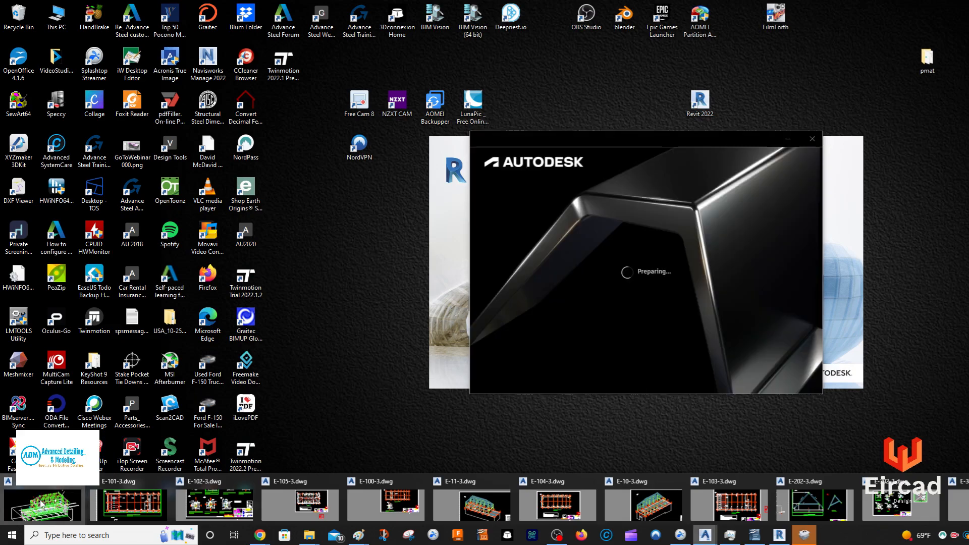
{"action": "left_click", "coordinate": [100, 514]}
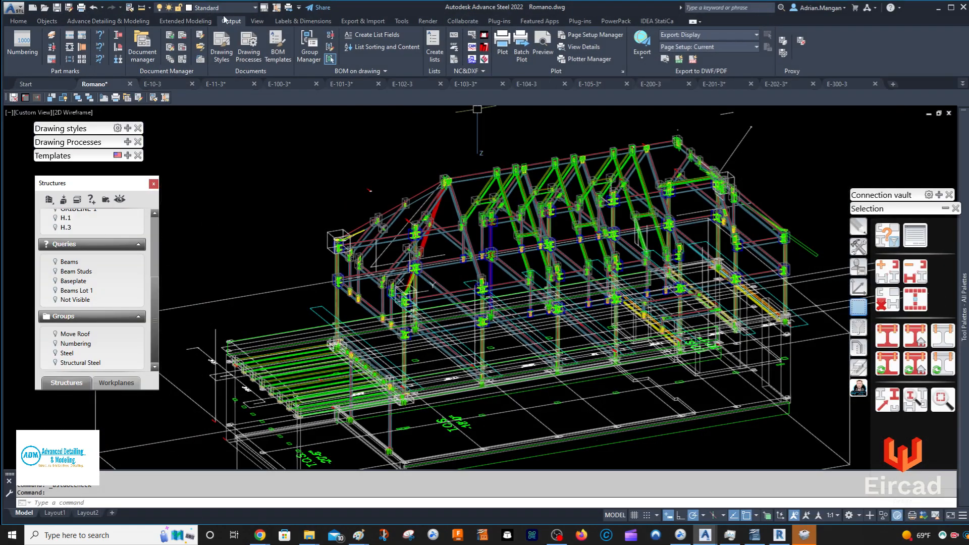
{"action": "scroll", "coordinate": [364, 194], "scroll_direction": "up", "scroll_amount": 3}
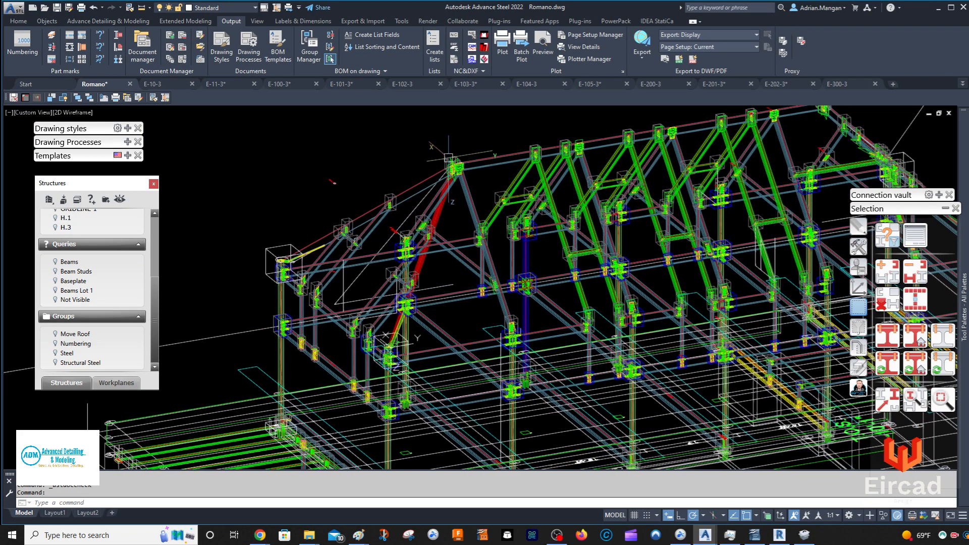
{"action": "scroll", "coordinate": [442, 157], "scroll_direction": "down", "scroll_amount": 3}
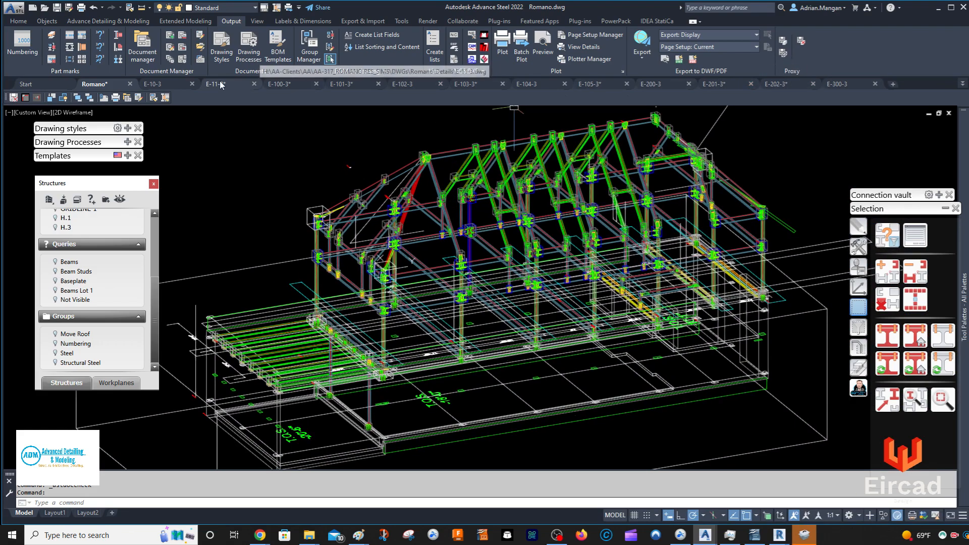
- Close all open E-series detail drawings, from E-10-3 through E-301-3, without saving, keeping only Romano.dwg open
{"action": "left_click", "coordinate": [153, 84]}
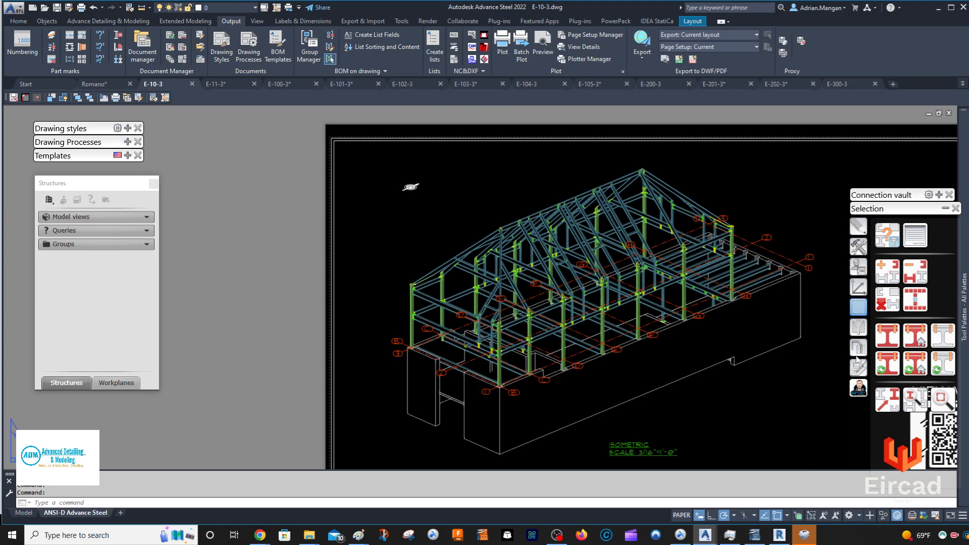
{"action": "left_click", "coordinate": [894, 242]}
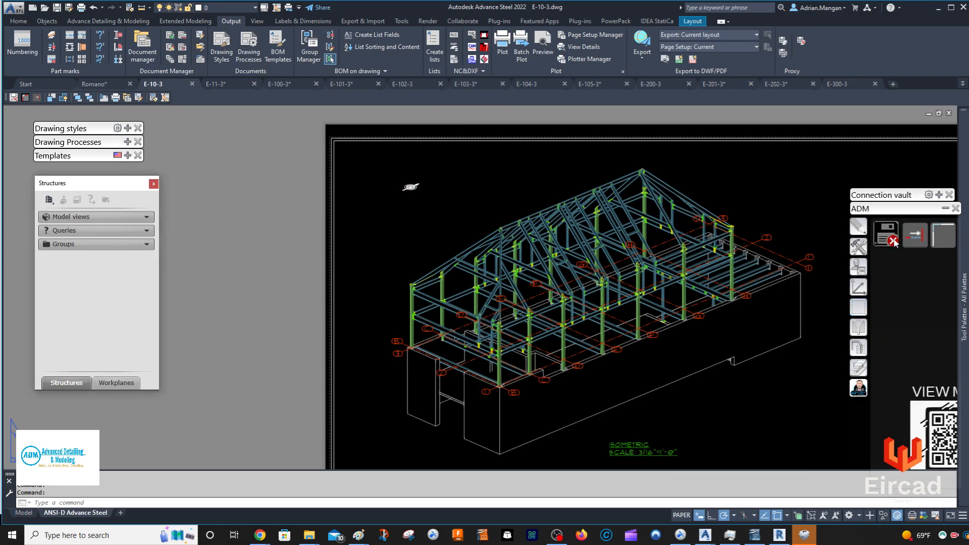
{"action": "left_click", "coordinate": [894, 242]}
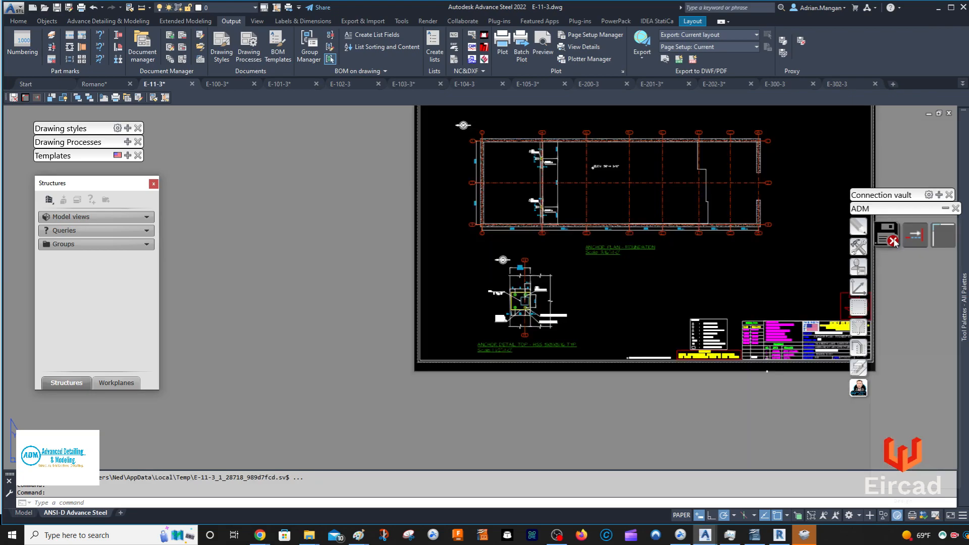
{"action": "left_click", "coordinate": [894, 242]}
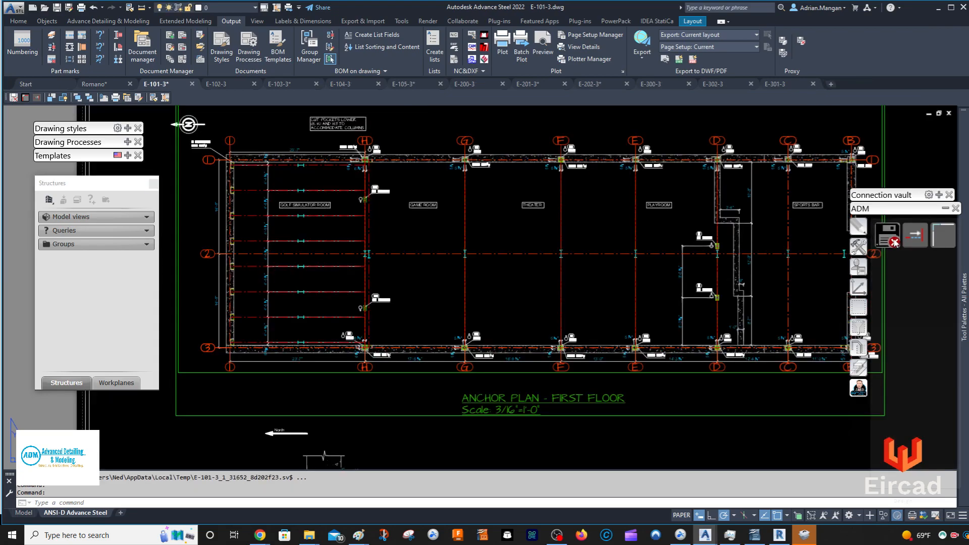
{"action": "left_click", "coordinate": [895, 242]}
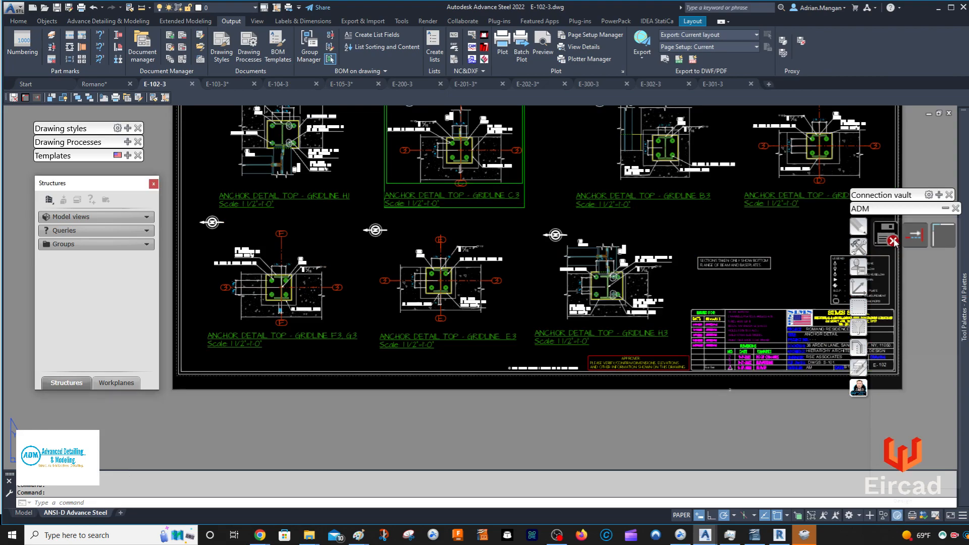
{"action": "left_click", "coordinate": [894, 242]}
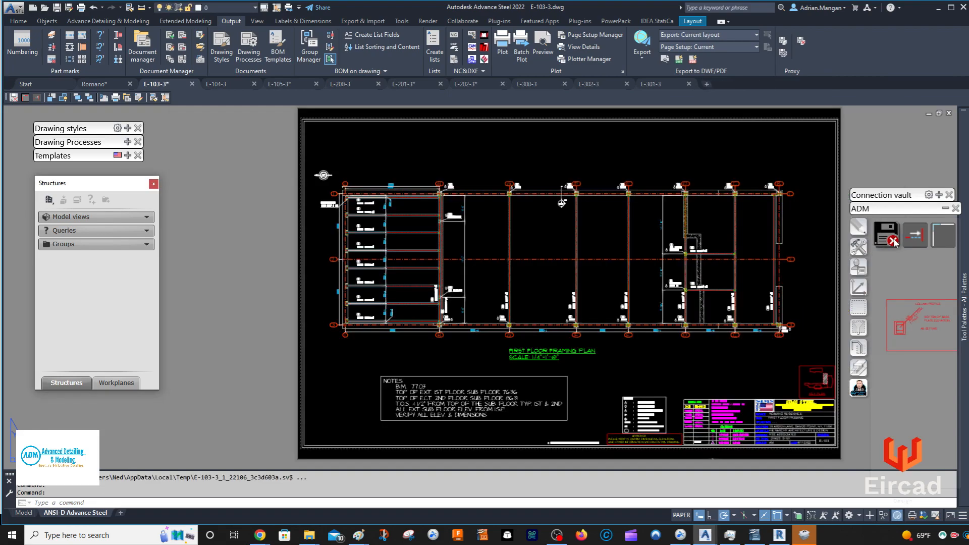
{"action": "left_click", "coordinate": [894, 243]}
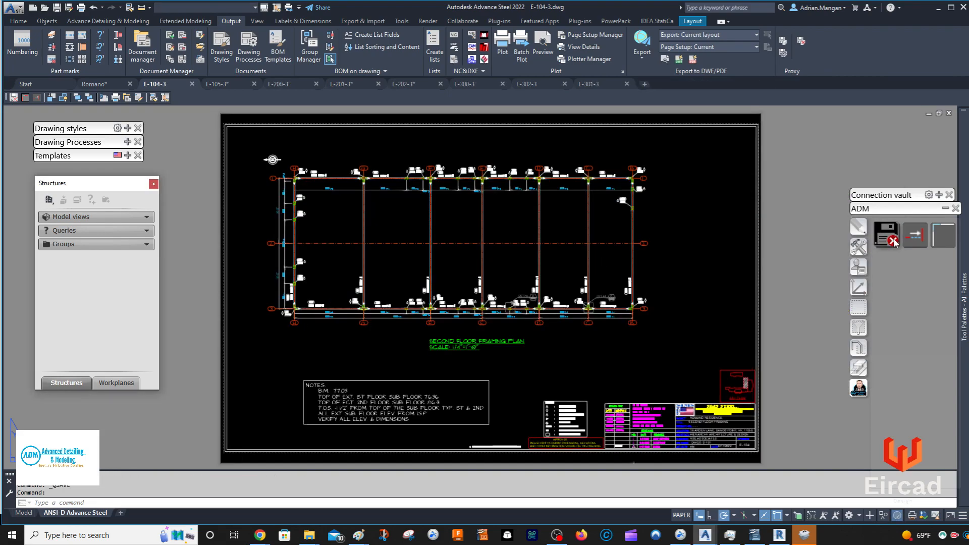
{"action": "left_click", "coordinate": [894, 242]}
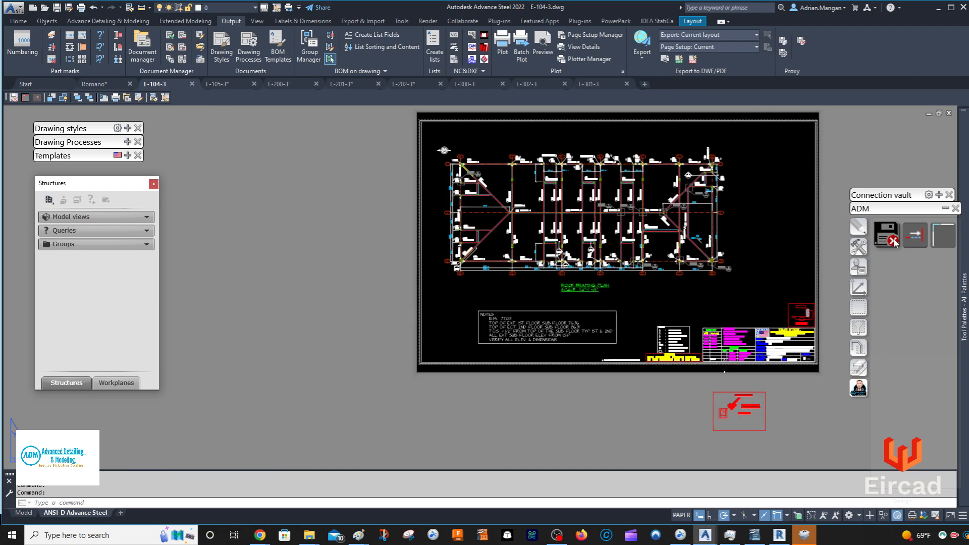
{"action": "left_click", "coordinate": [894, 243]}
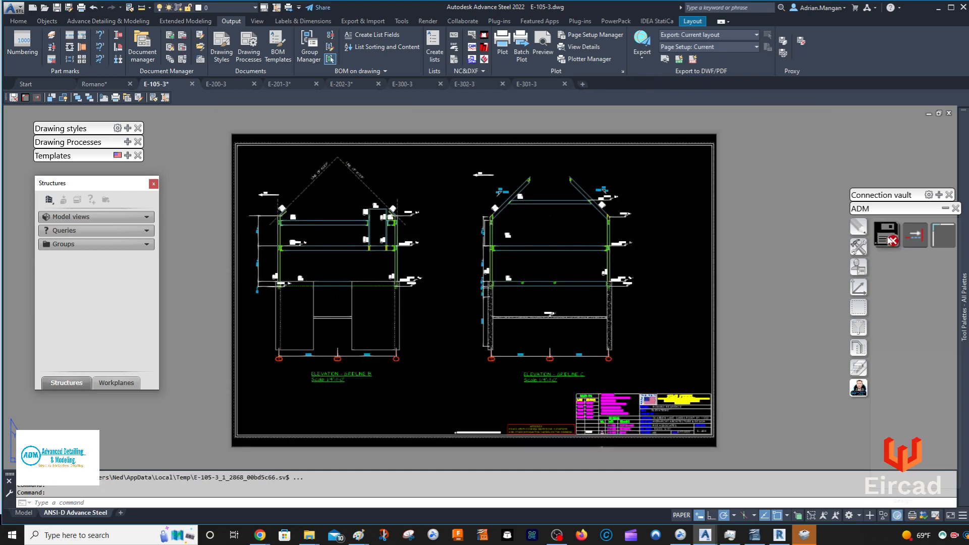
{"action": "left_click", "coordinate": [894, 242]}
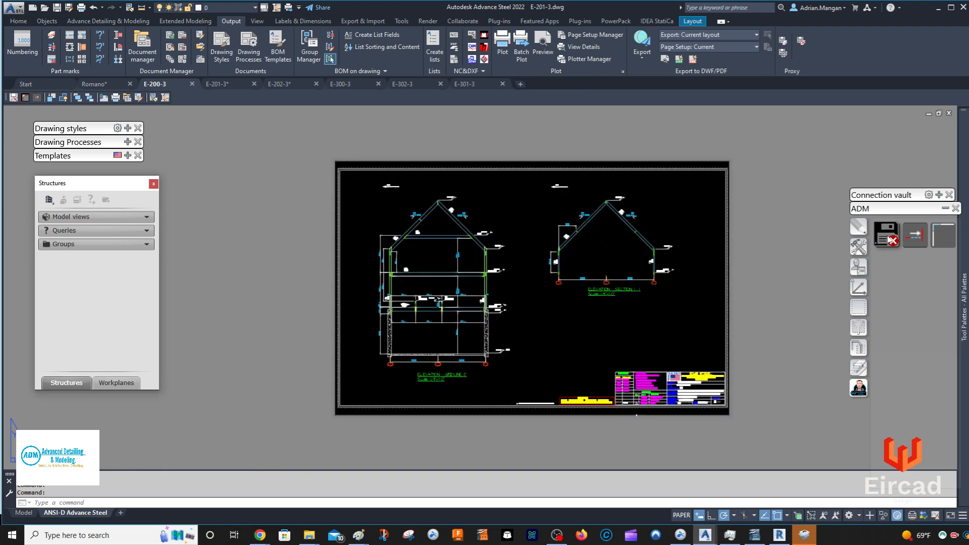
{"action": "left_click", "coordinate": [891, 241]}
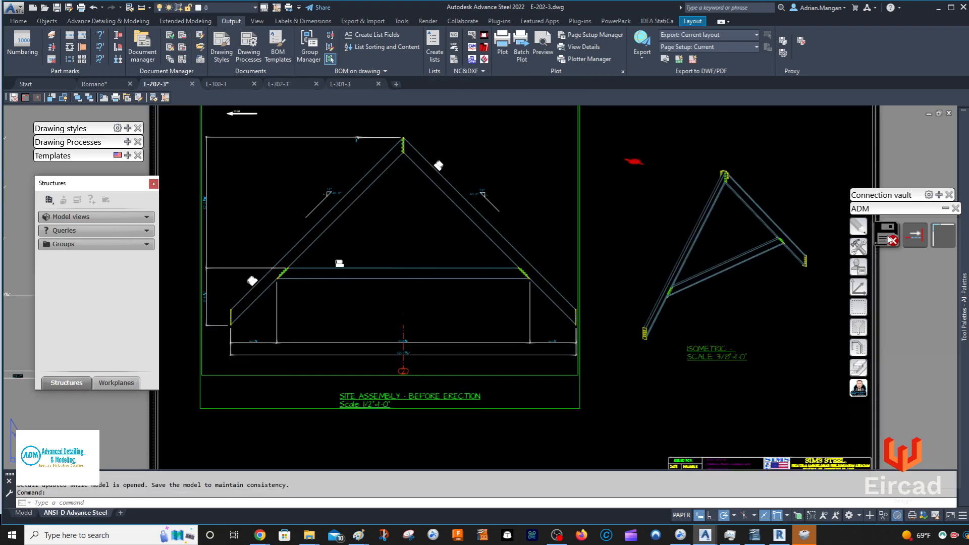
{"action": "left_click", "coordinate": [891, 241]}
{"action": "left_click", "coordinate": [891, 241]}
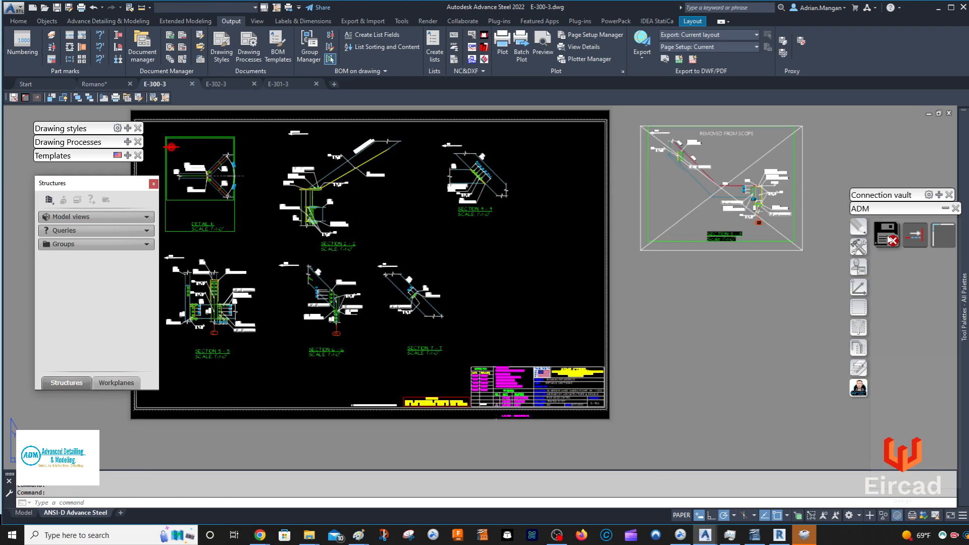
{"action": "left_click", "coordinate": [891, 241]}
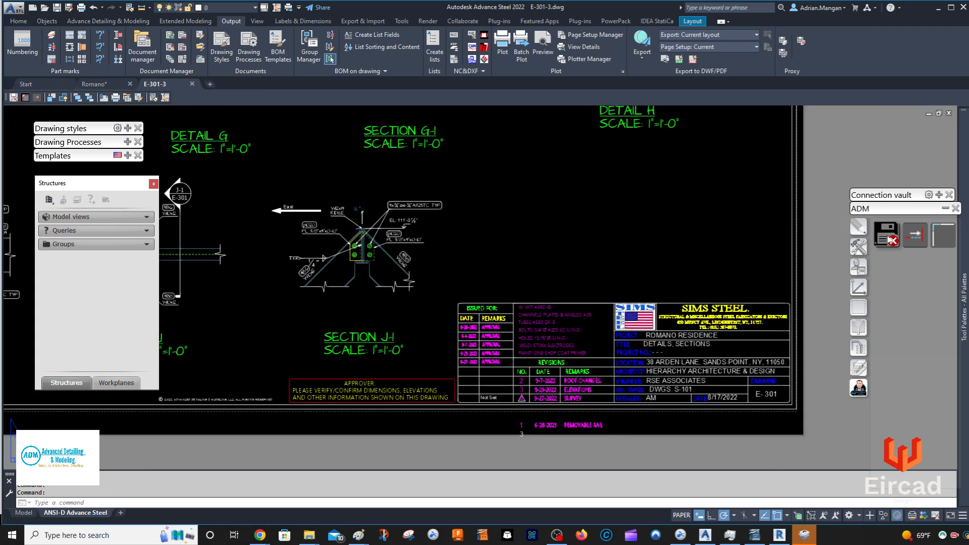
{"action": "left_click", "coordinate": [890, 241]}
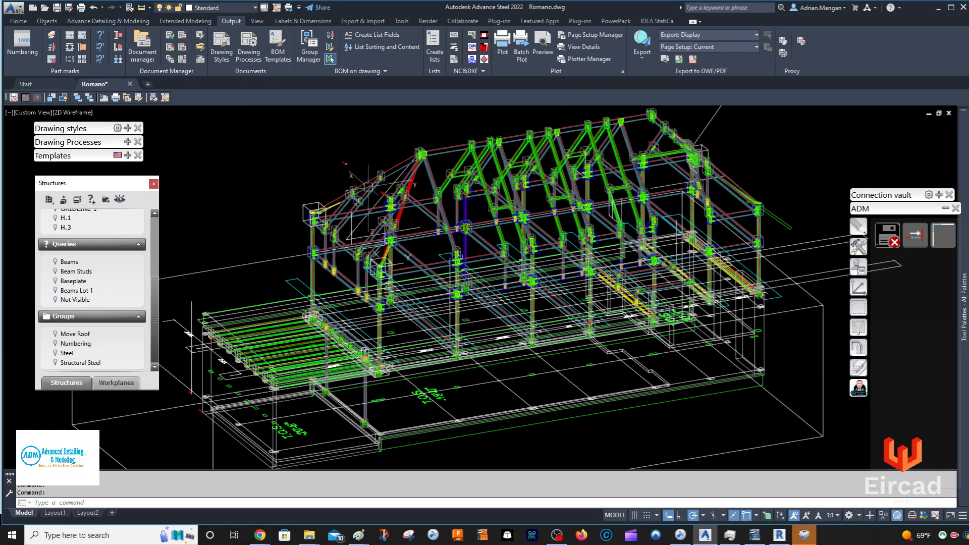
- Set the color of the red sloping roof beam near the gable end to ByLayer, and close its properties
{"action": "scroll", "coordinate": [399, 217], "scroll_direction": "up", "scroll_amount": 5}
{"action": "left_click", "coordinate": [532, 192]}
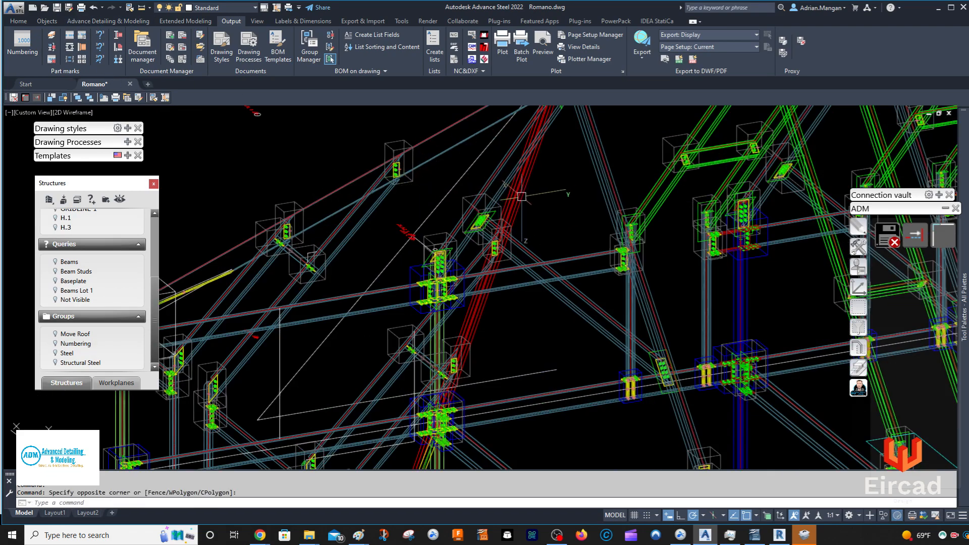
{"action": "left_click", "coordinate": [509, 222]}
{"action": "right_click", "coordinate": [567, 187]}
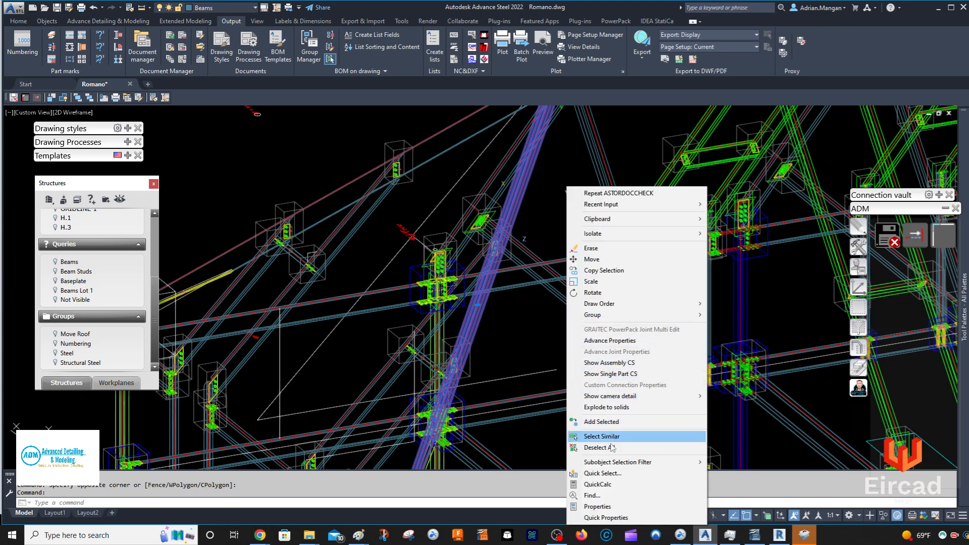
{"action": "left_click", "coordinate": [598, 506]}
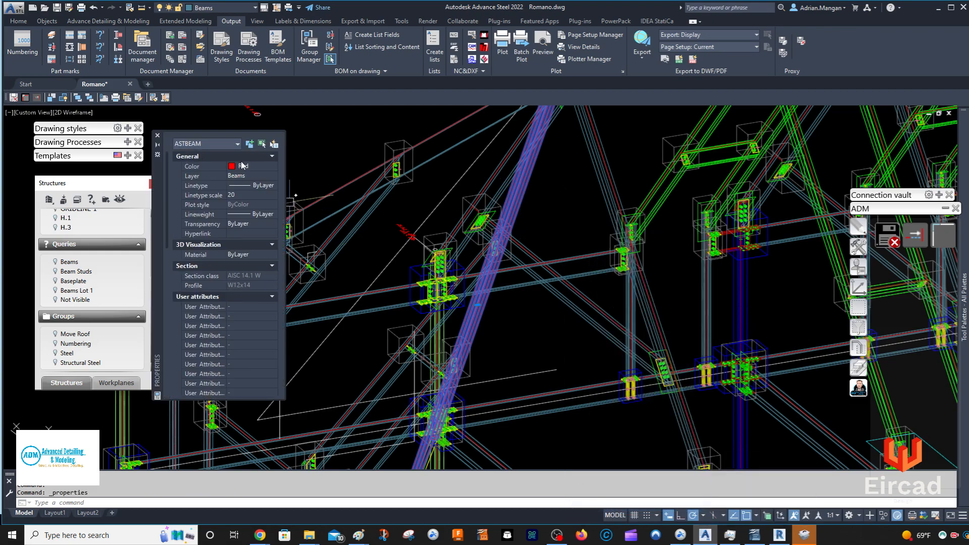
{"action": "left_click", "coordinate": [272, 156]}
{"action": "left_click", "coordinate": [273, 168]}
{"action": "left_click", "coordinate": [273, 167]}
{"action": "left_click", "coordinate": [268, 156]}
{"action": "left_click", "coordinate": [263, 166]}
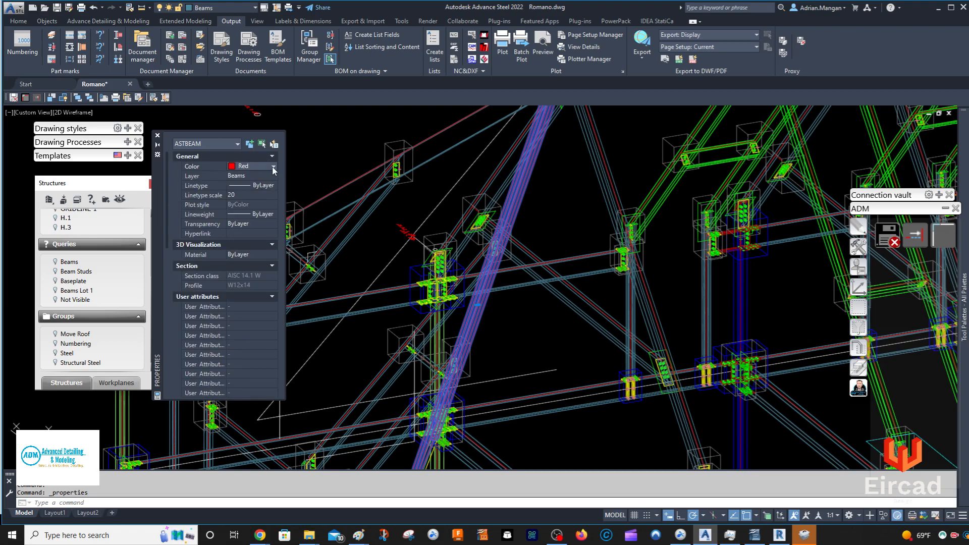
{"action": "left_click", "coordinate": [273, 166]}
{"action": "scroll", "coordinate": [259, 180], "scroll_direction": "up", "scroll_amount": 1}
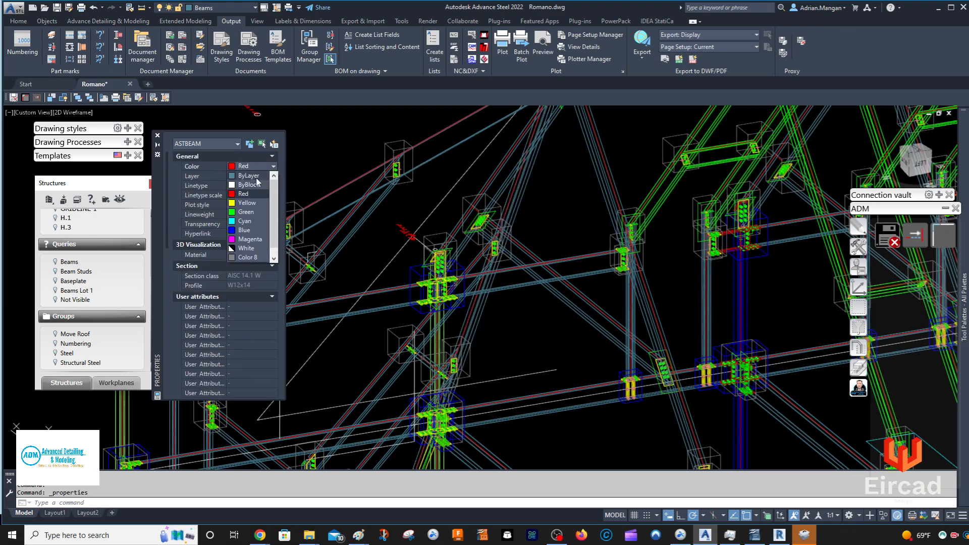
{"action": "left_click", "coordinate": [250, 177]}
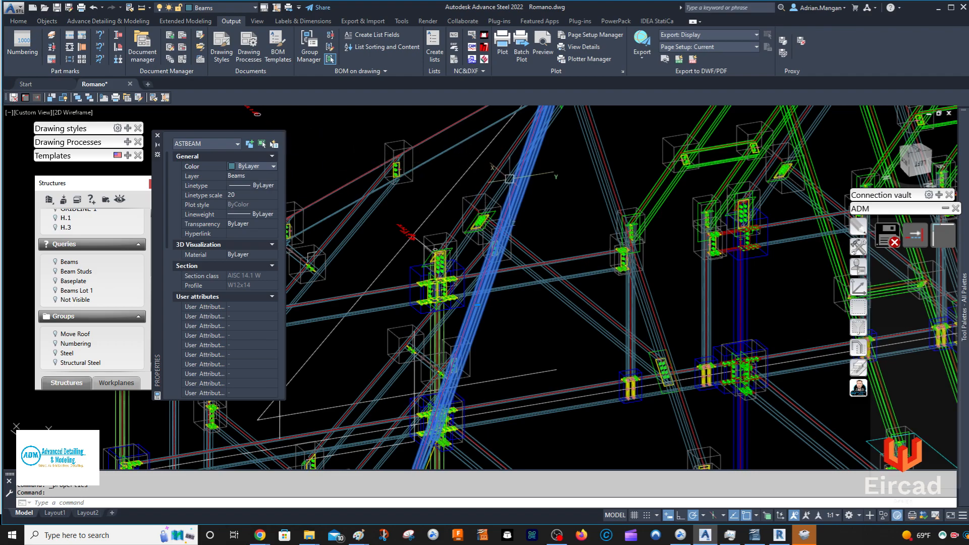
{"action": "key", "text": "Escape"}
{"action": "scroll", "coordinate": [520, 175], "scroll_direction": "down", "scroll_amount": 5}
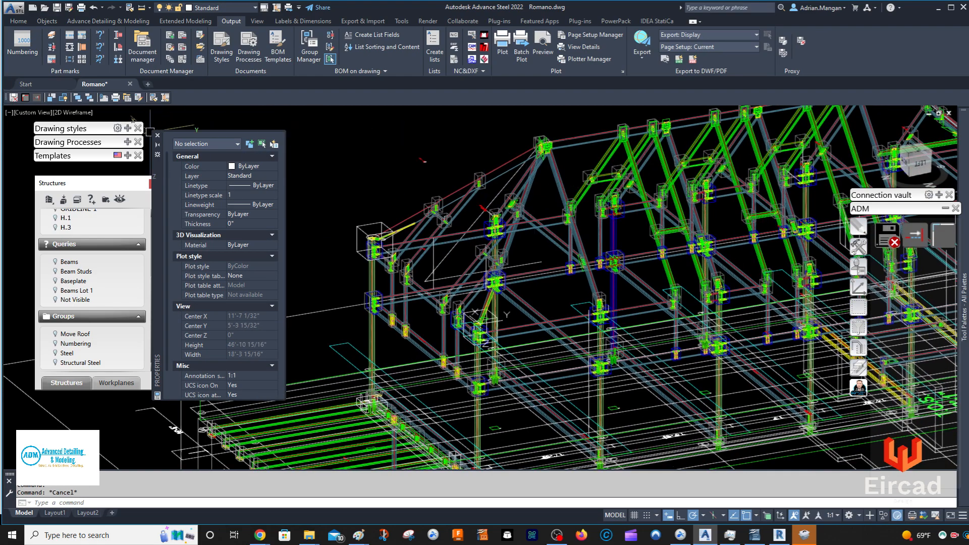
{"action": "left_click", "coordinate": [158, 135]}
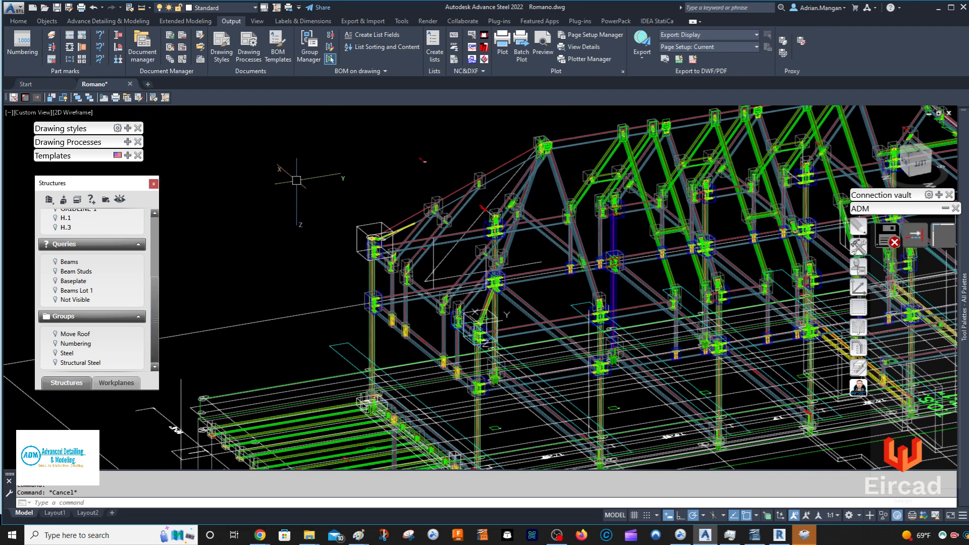
- Reset the model's coordinate system to the World UCS
{"action": "left_click", "coordinate": [860, 289]}
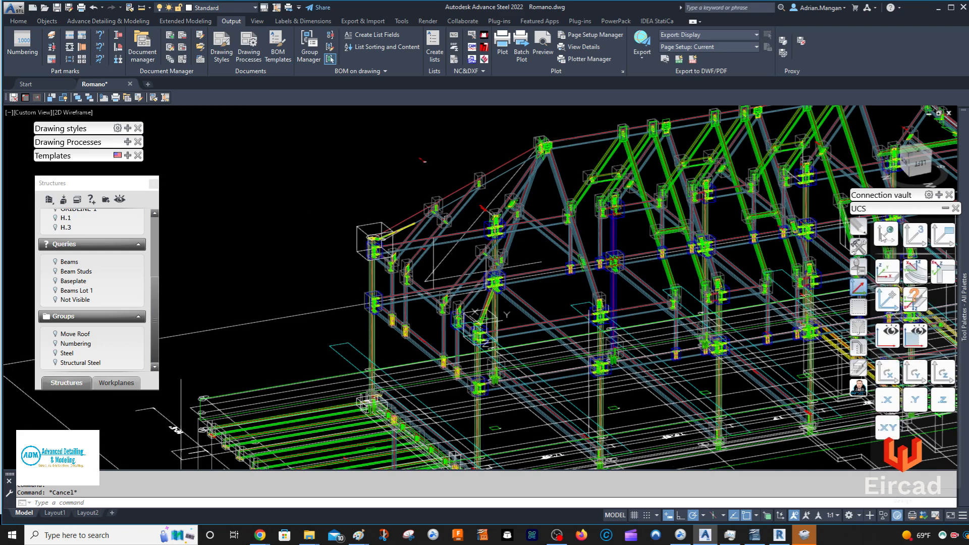
{"action": "left_click", "coordinate": [887, 235]}
{"action": "middle_click_drag", "start_coordinate": [281, 207], "coordinate": [266, 209]}
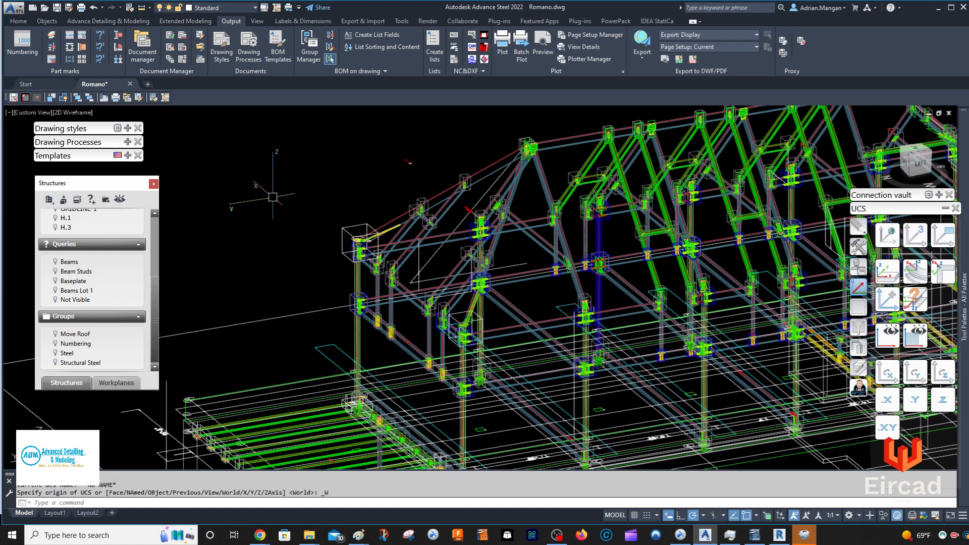
- Export the Romano steel model for Revit to the DWGs folder as Romano(4.1)_9-27-2022.smlx
{"action": "left_click", "coordinate": [15, 8]}
{"action": "left_click", "coordinate": [21, 9]}
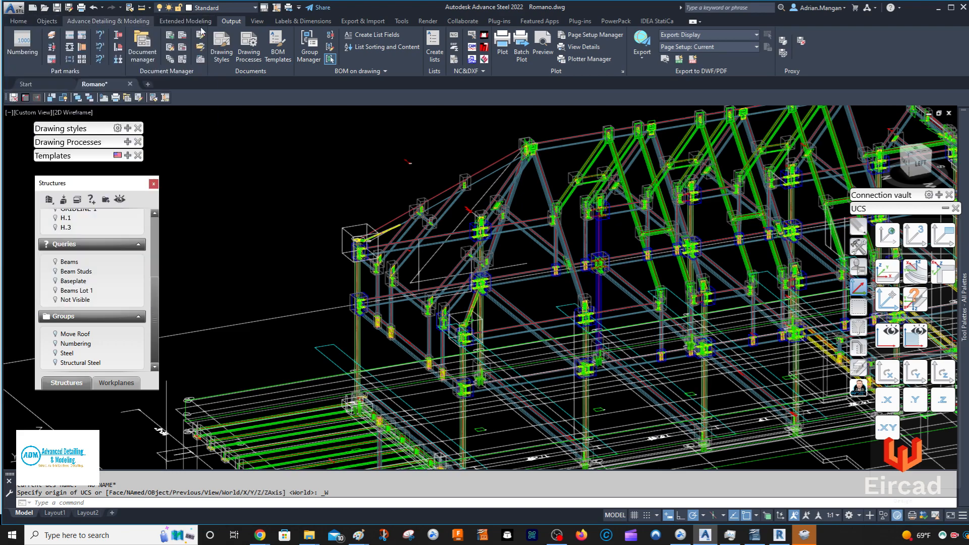
{"action": "left_click", "coordinate": [378, 24]}
{"action": "left_click", "coordinate": [37, 41]}
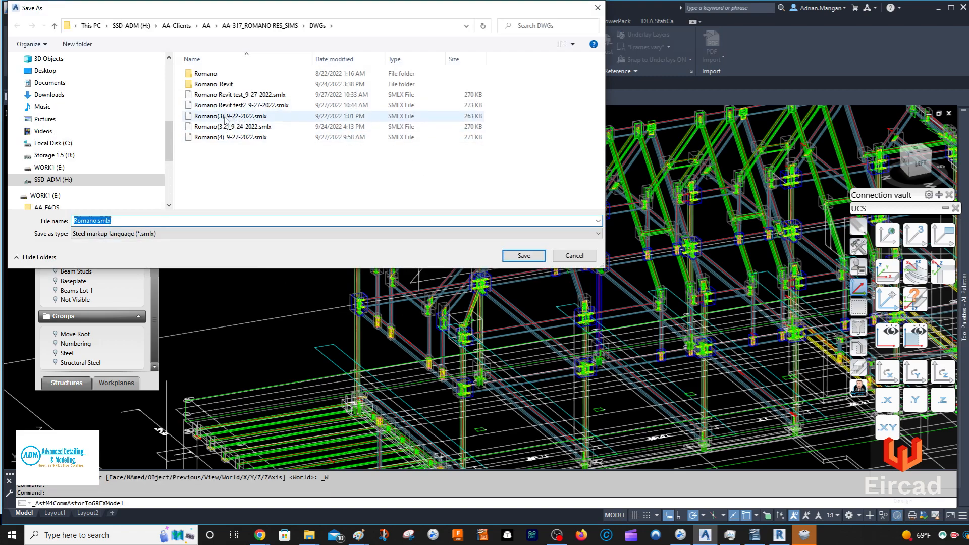
{"action": "left_click", "coordinate": [230, 137]}
{"action": "double_click", "coordinate": [103, 221]}
{"action": "left_click", "coordinate": [103, 221]}
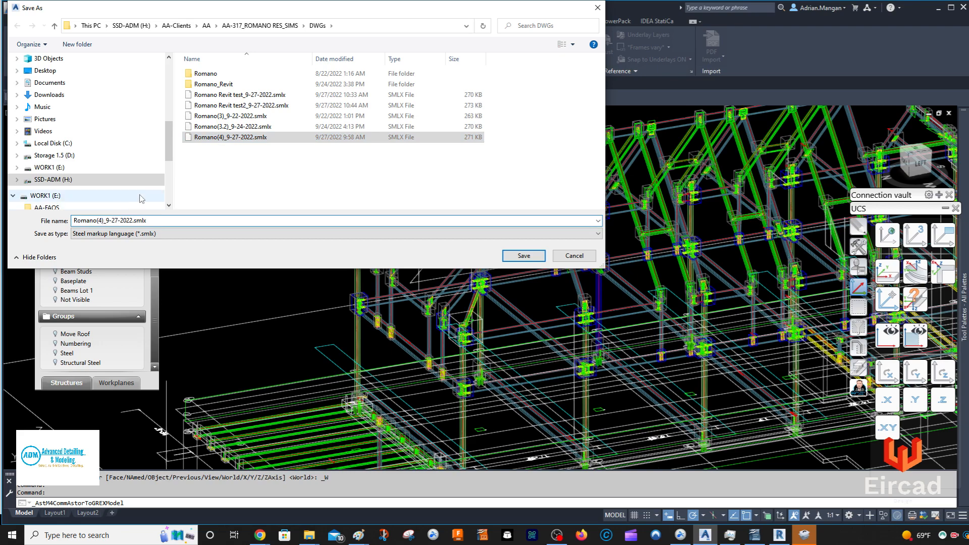
{"action": "type", "text": ".1"}
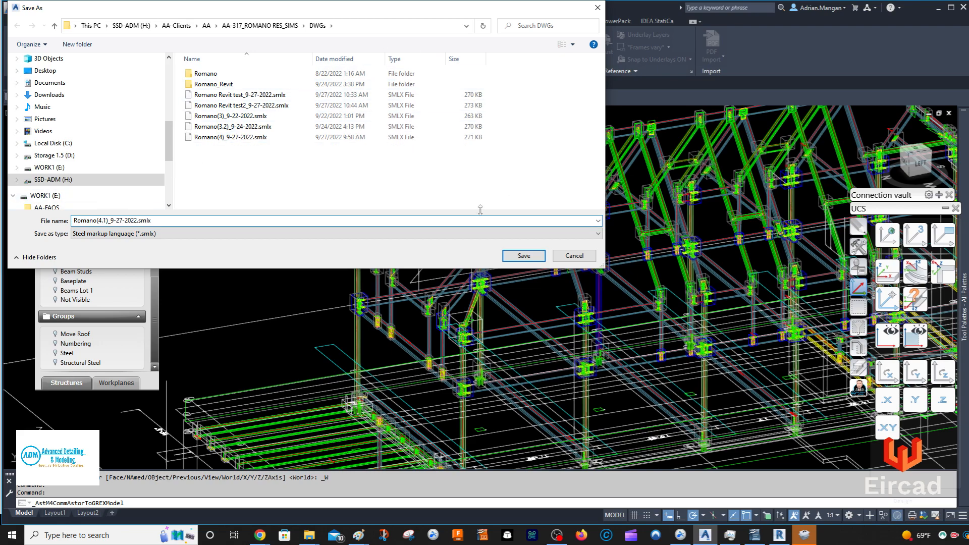
{"action": "left_click", "coordinate": [518, 257]}
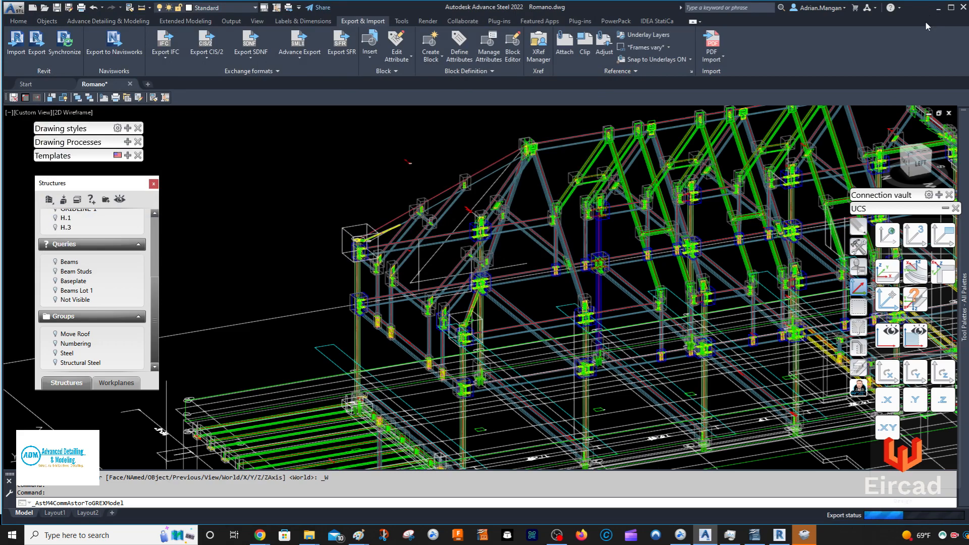
- Switch to Revit 2022 and create a new project from the Structural ADM.rte template
{"action": "left_click", "coordinate": [779, 535]}
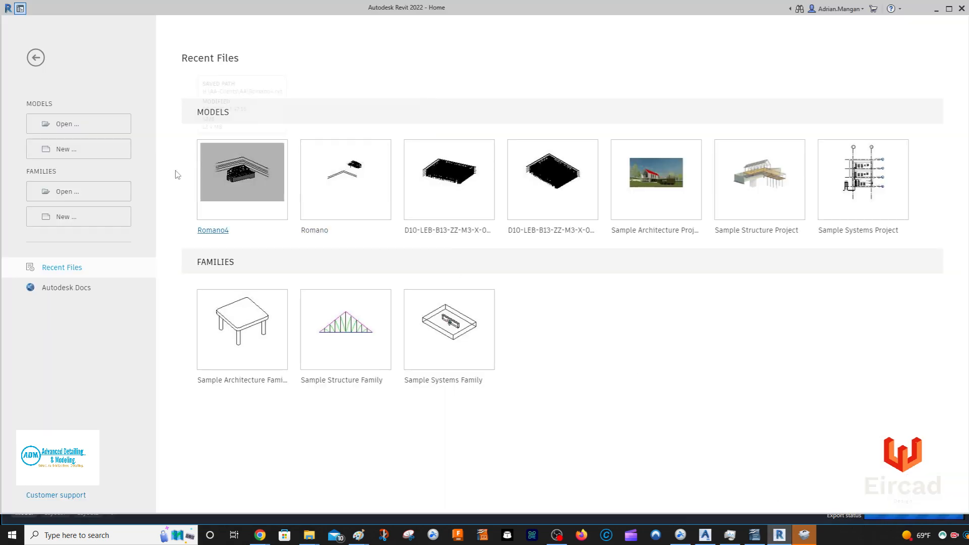
{"action": "left_click", "coordinate": [89, 154]}
{"action": "left_click", "coordinate": [510, 243]}
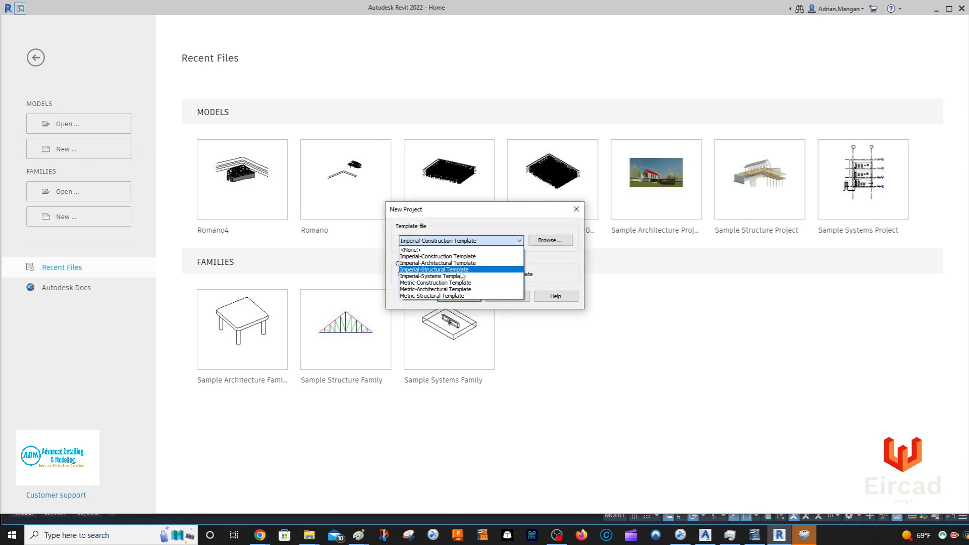
{"action": "left_click", "coordinate": [542, 241]}
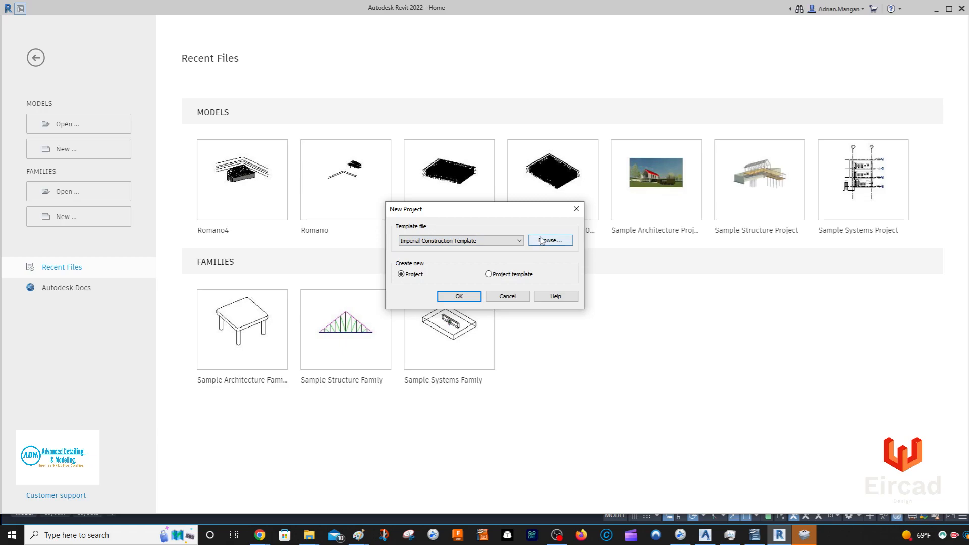
{"action": "left_click", "coordinate": [549, 242]}
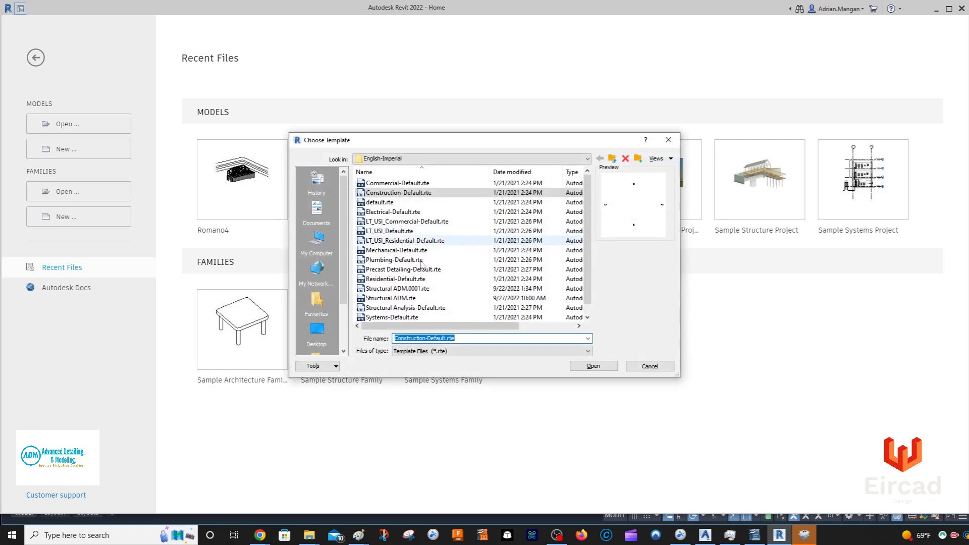
{"action": "left_click", "coordinate": [391, 299]}
{"action": "left_click", "coordinate": [606, 365]}
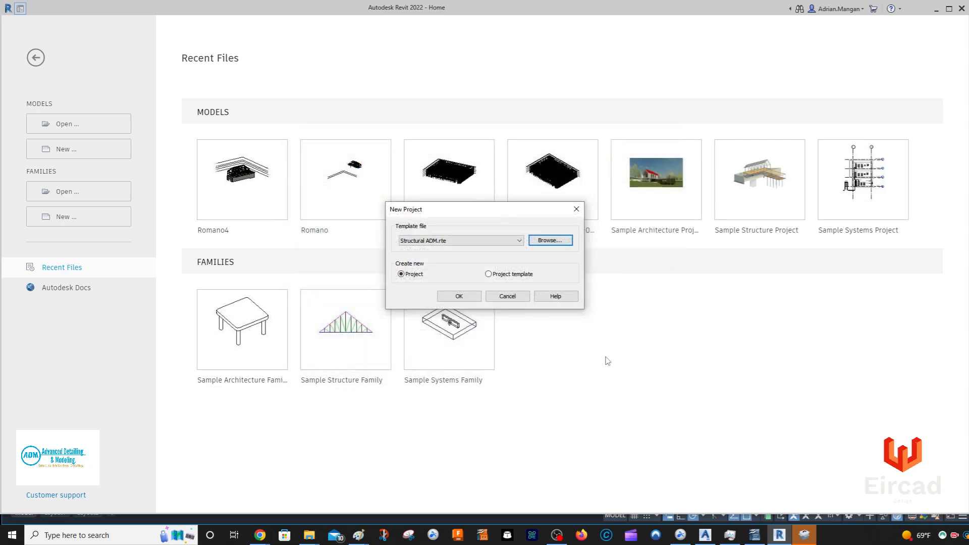
{"action": "left_click", "coordinate": [477, 296]}
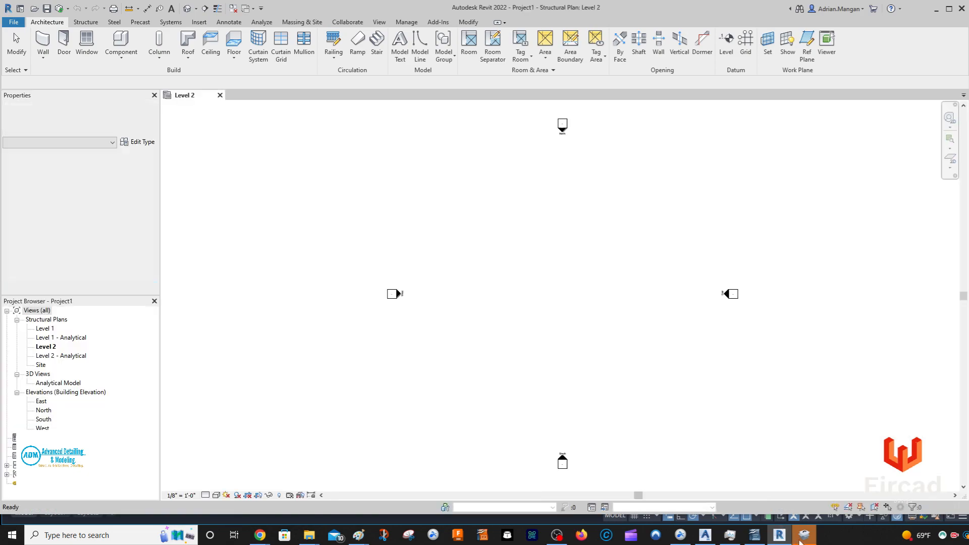
- Install the Autodesk US English Content for Revit 2022, closing Revit during the installation, and finish the installer
{"action": "left_click", "coordinate": [803, 540]}
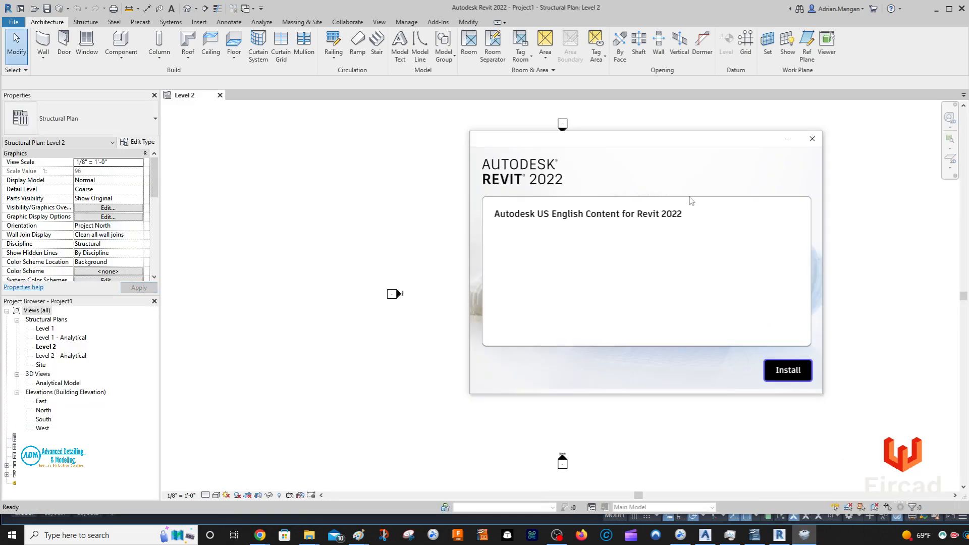
{"action": "left_click_drag", "start_coordinate": [682, 145], "coordinate": [567, 139]}
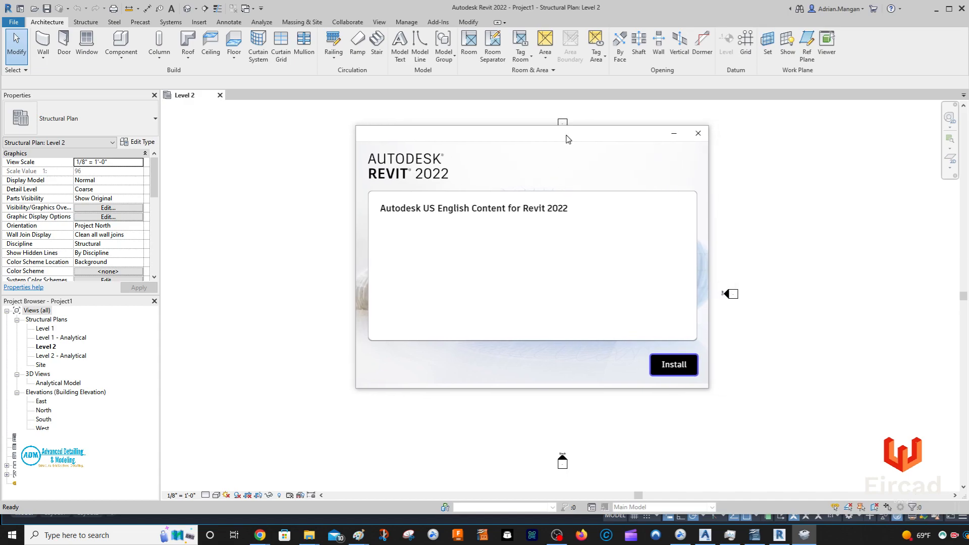
{"action": "left_click", "coordinate": [659, 363]}
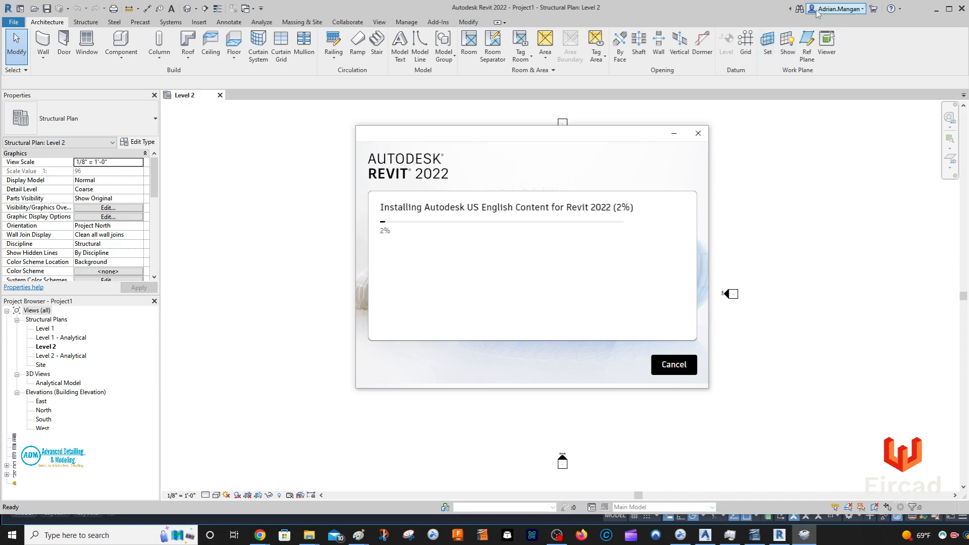
{"action": "left_click", "coordinate": [757, 8]}
{"action": "left_click", "coordinate": [960, 9]}
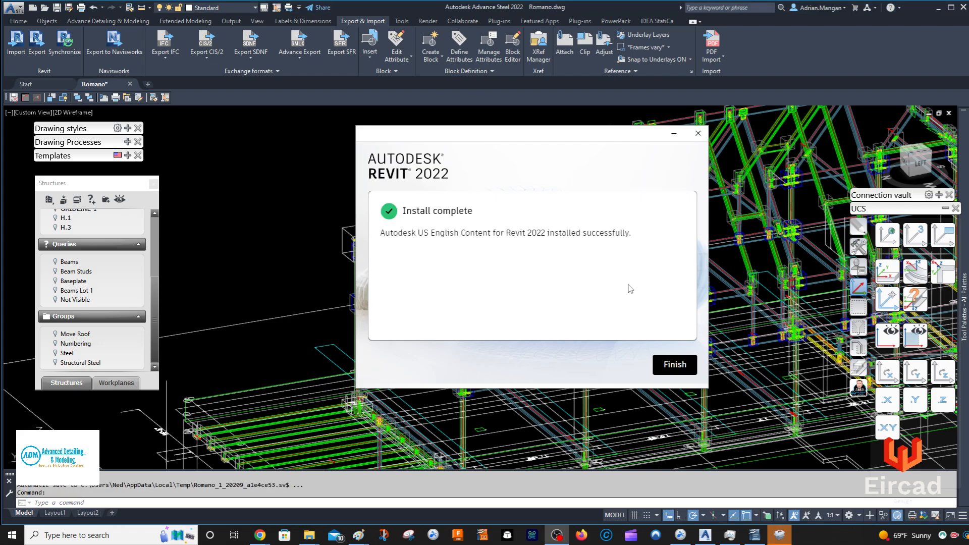
{"action": "left_click", "coordinate": [680, 363]}
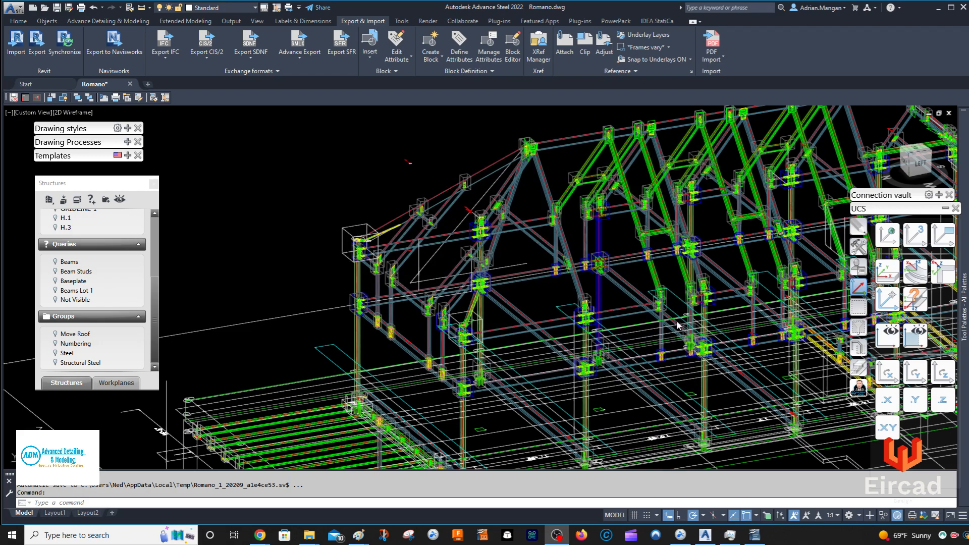
- Relaunch Revit 2022 from the desktop and create a new project with the Imperial-Structural Template
{"action": "left_click", "coordinate": [939, 10]}
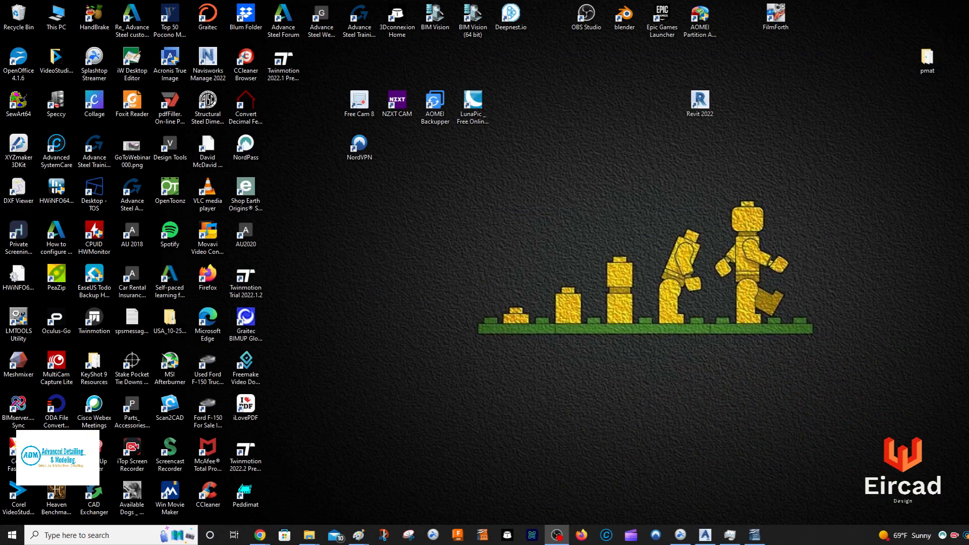
{"action": "double_click", "coordinate": [714, 110]}
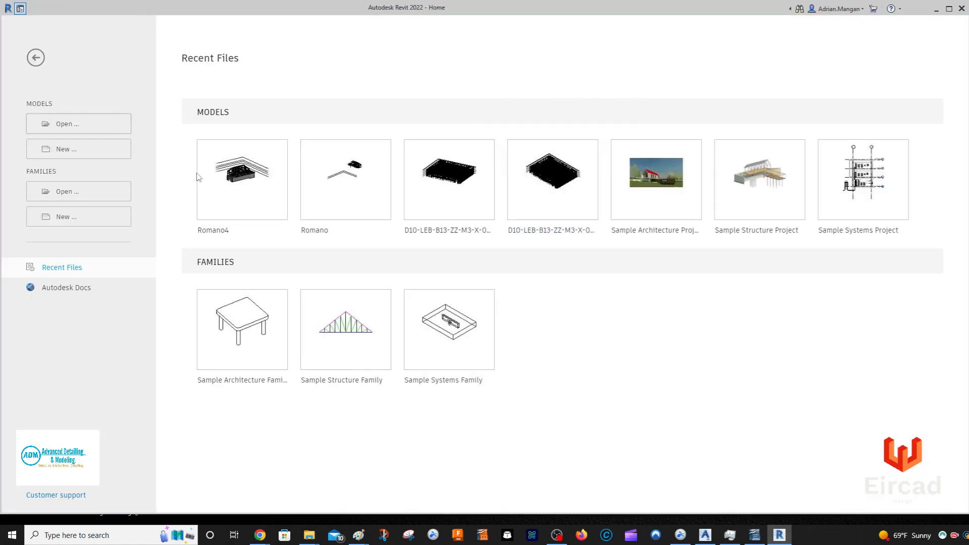
{"action": "left_click", "coordinate": [96, 147]}
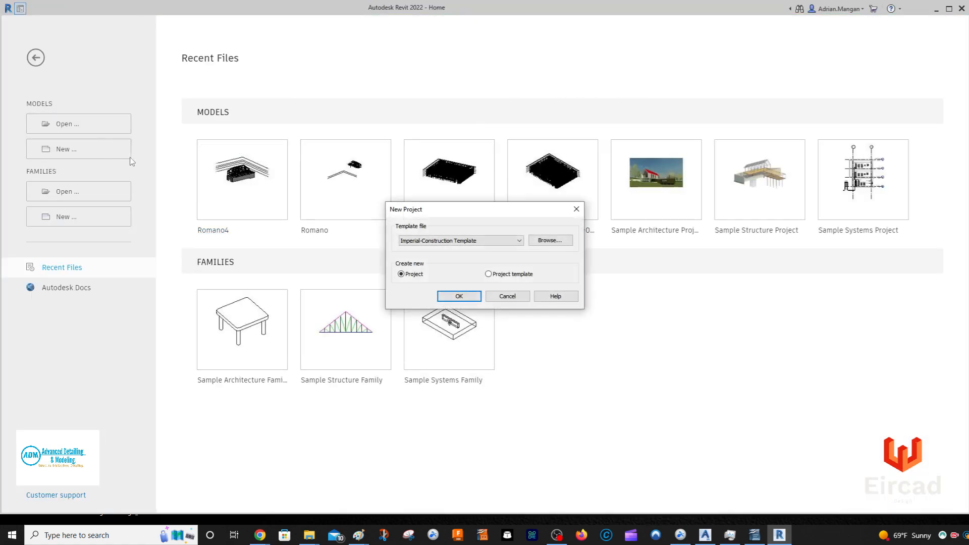
{"action": "left_click", "coordinate": [446, 241]}
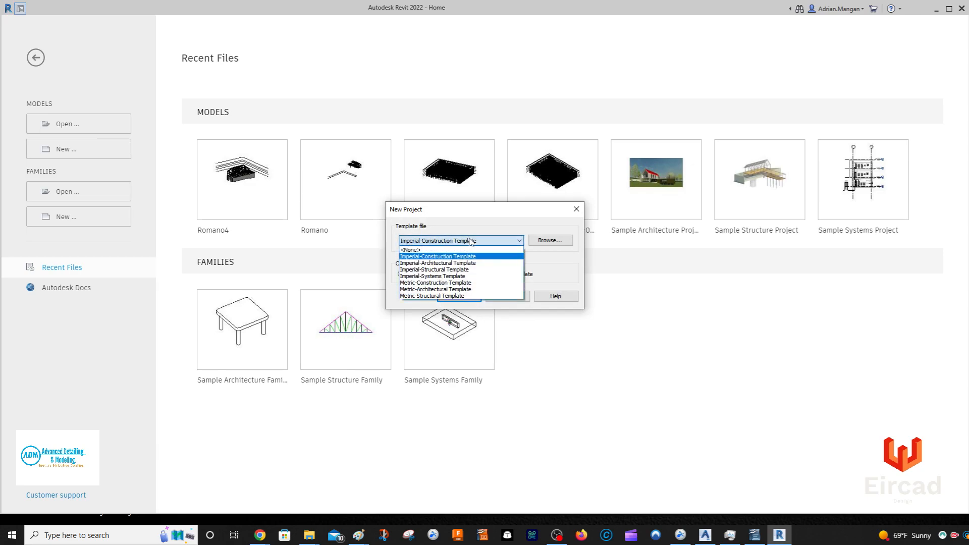
{"action": "left_click", "coordinate": [446, 270]}
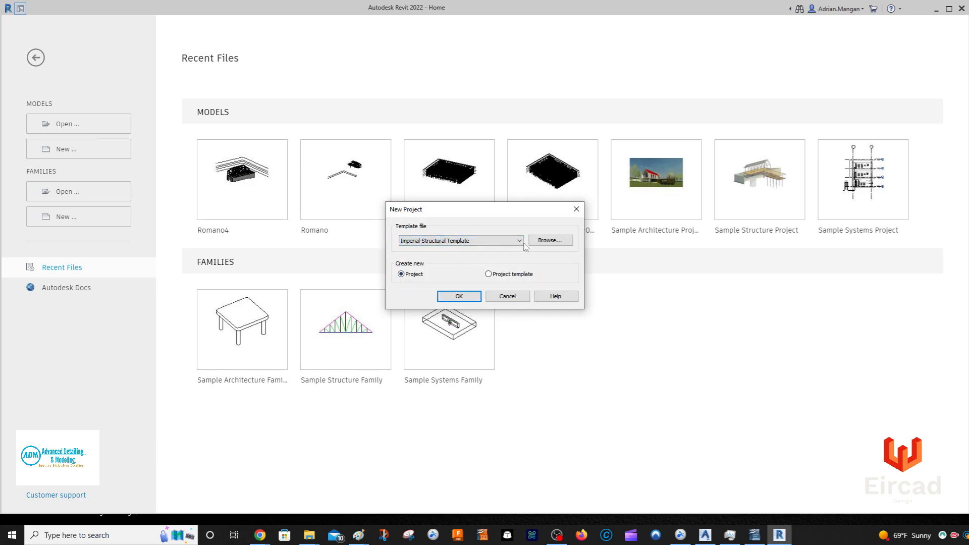
{"action": "left_click", "coordinate": [473, 300]}
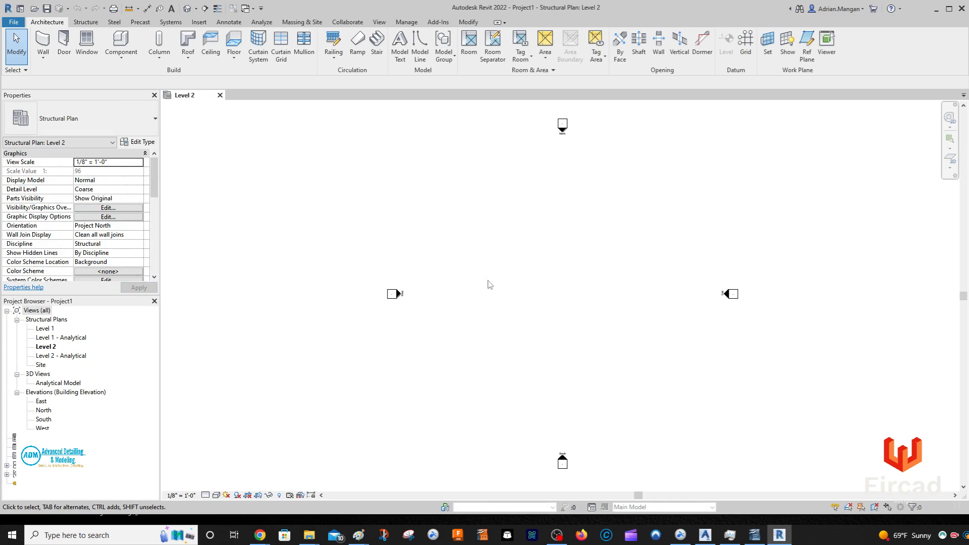
- Open the East elevation and delete Level 2 together with its associated structural plan views
{"action": "middle_click_drag", "start_coordinate": [500, 281], "coordinate": [453, 280]}
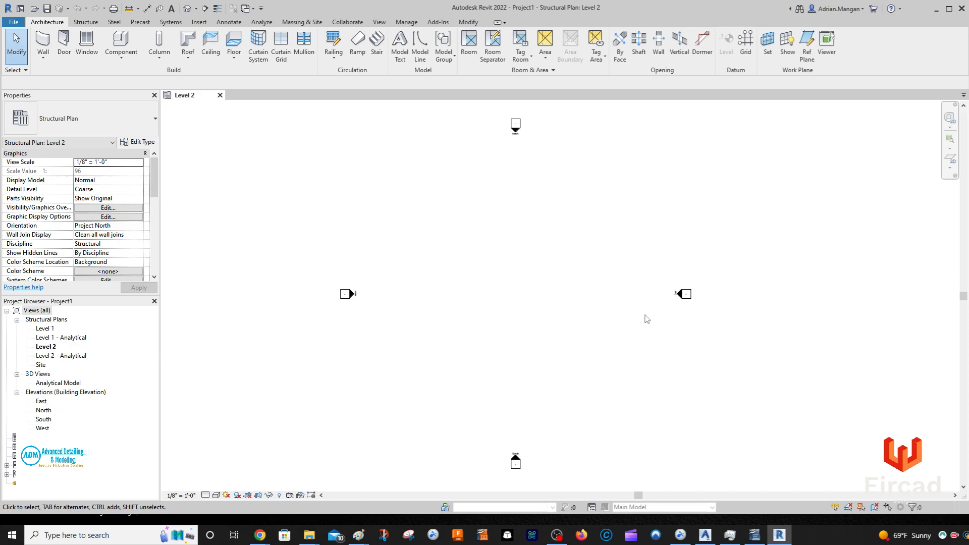
{"action": "double_click", "coordinate": [43, 401]}
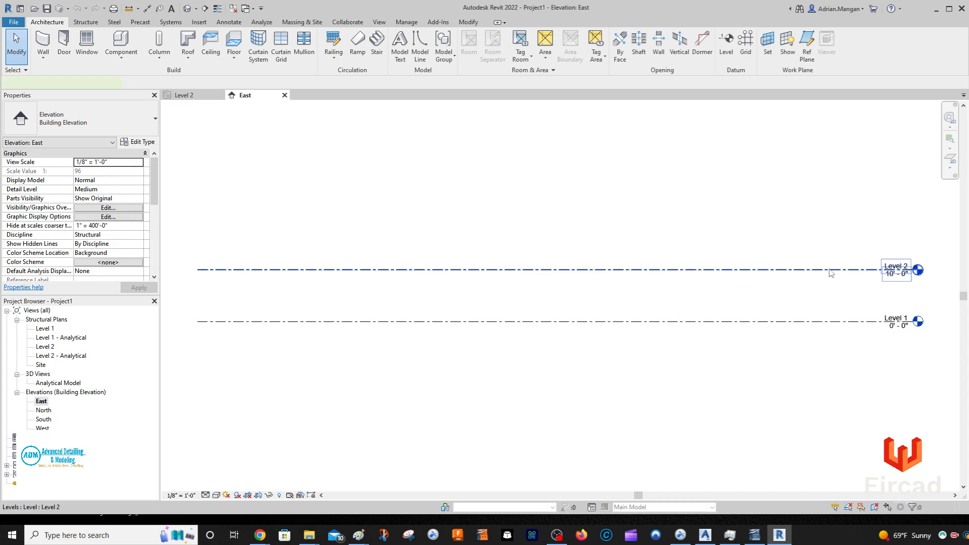
{"action": "left_click", "coordinate": [830, 270]}
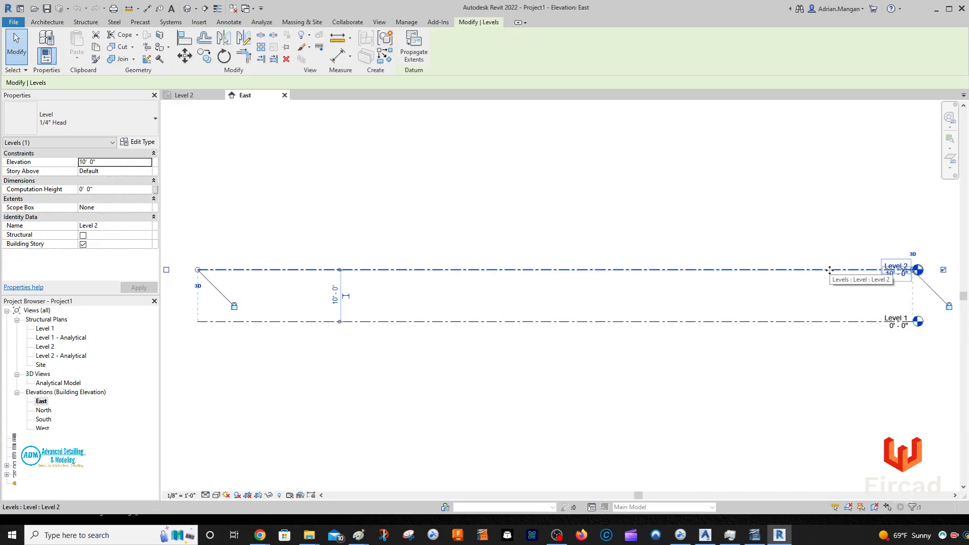
{"action": "key", "text": "Delete"}
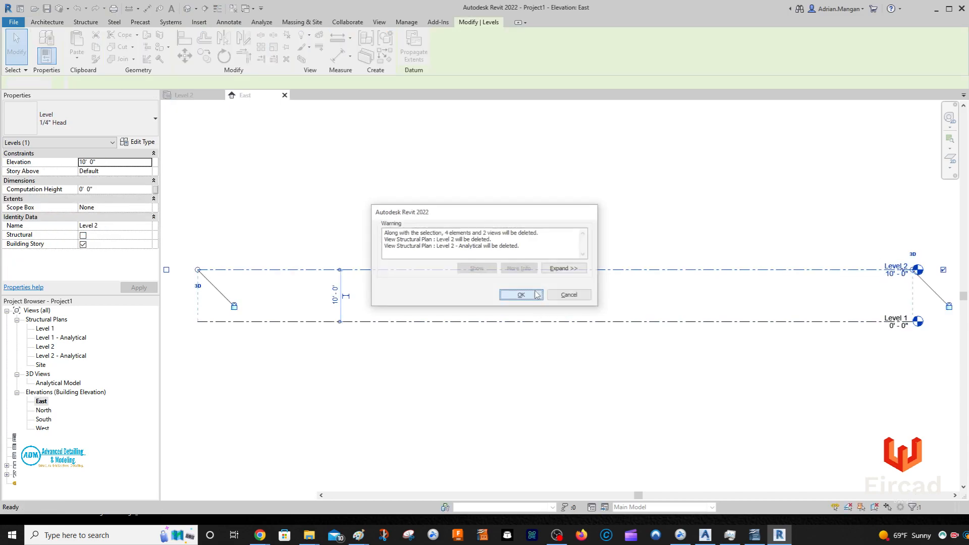
{"action": "left_click", "coordinate": [522, 295]}
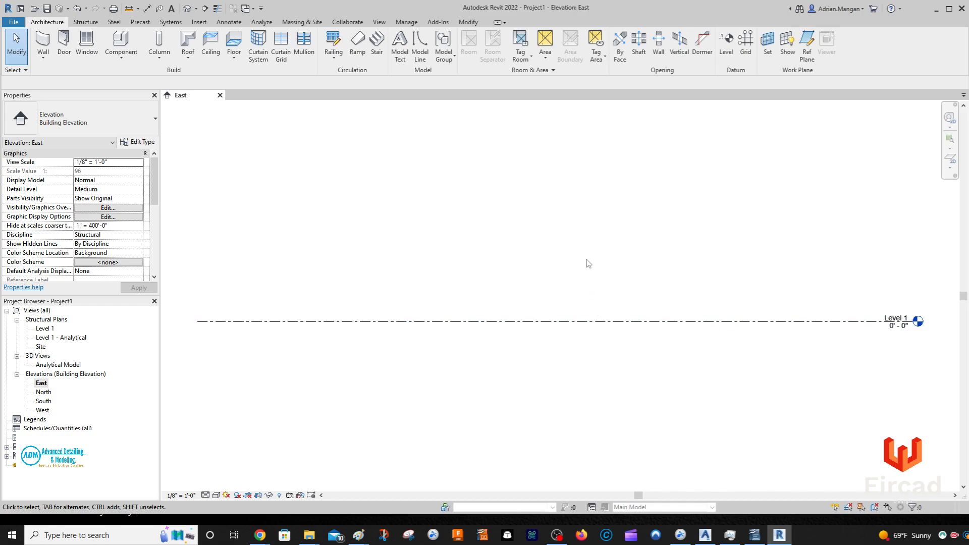
- Show the level head at the undecorated end of the Level 1 line in the East elevation
{"action": "scroll", "coordinate": [586, 261], "scroll_direction": "down", "scroll_amount": 3}
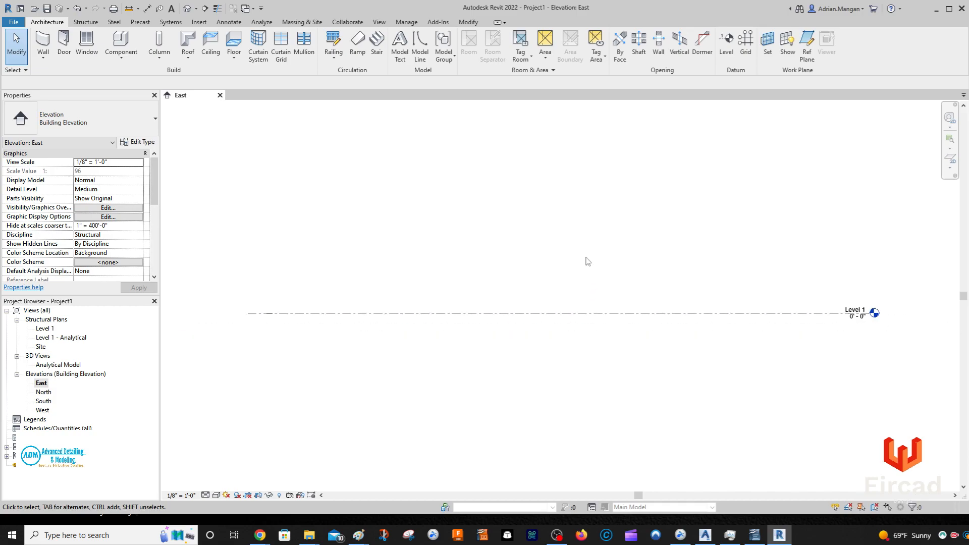
{"action": "middle_click_drag", "start_coordinate": [586, 260], "coordinate": [610, 295]}
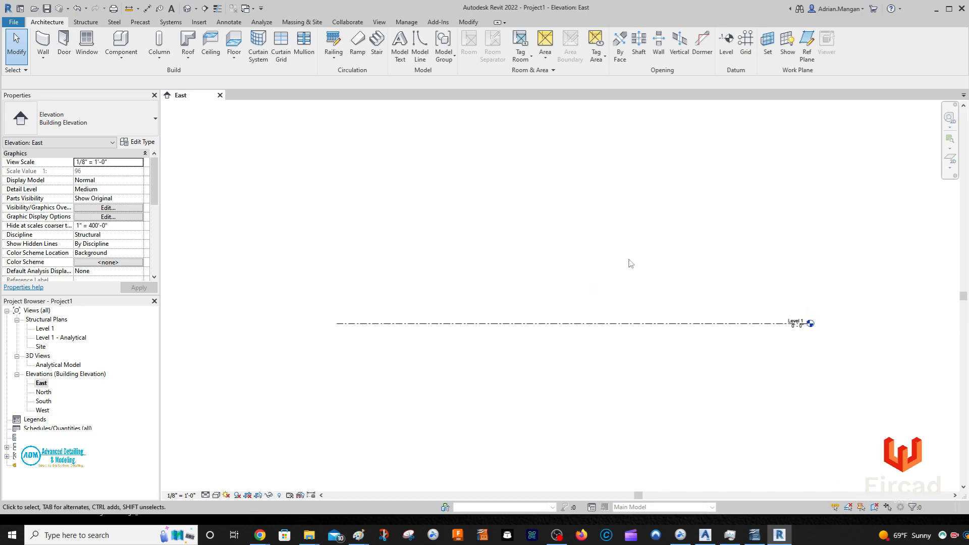
{"action": "left_click", "coordinate": [415, 325]}
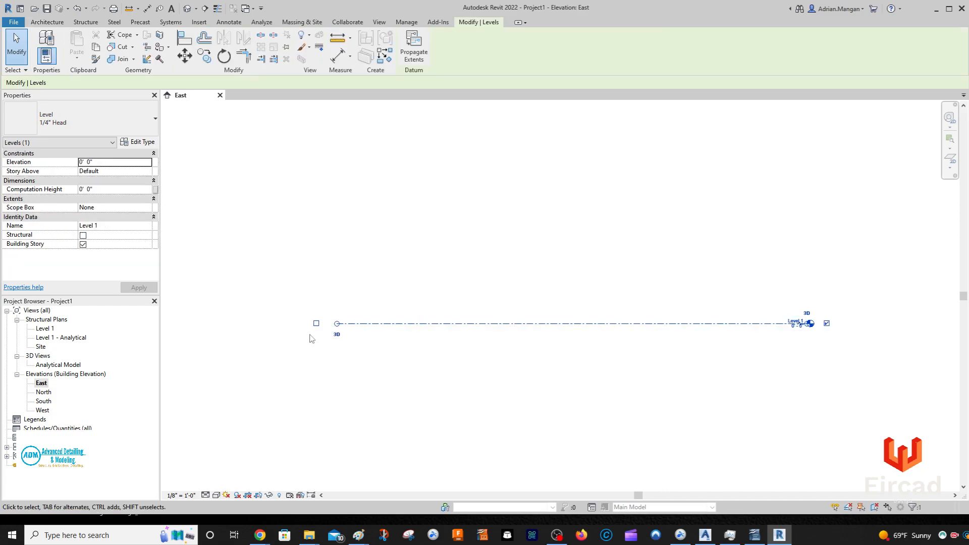
{"action": "left_click", "coordinate": [483, 287]}
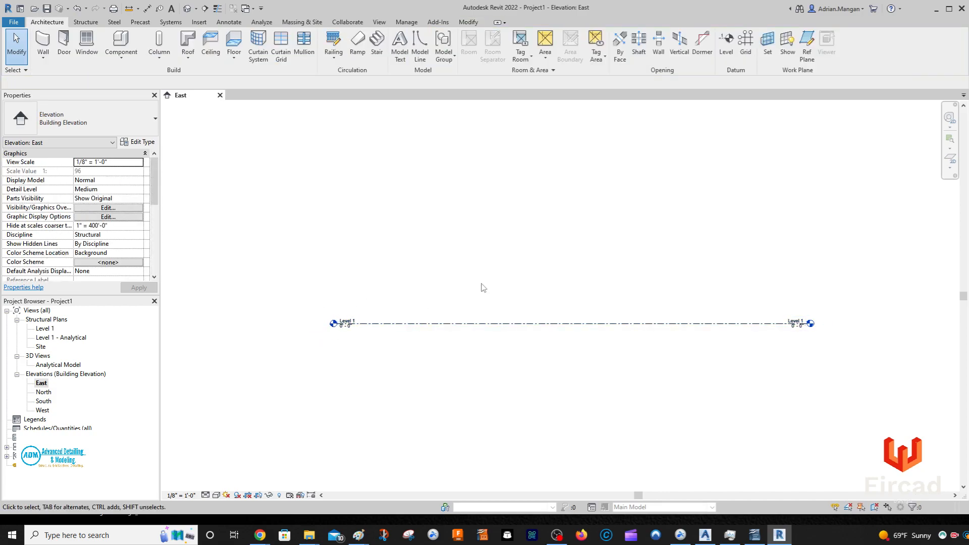
{"action": "middle_click_drag", "start_coordinate": [573, 288], "coordinate": [482, 273]}
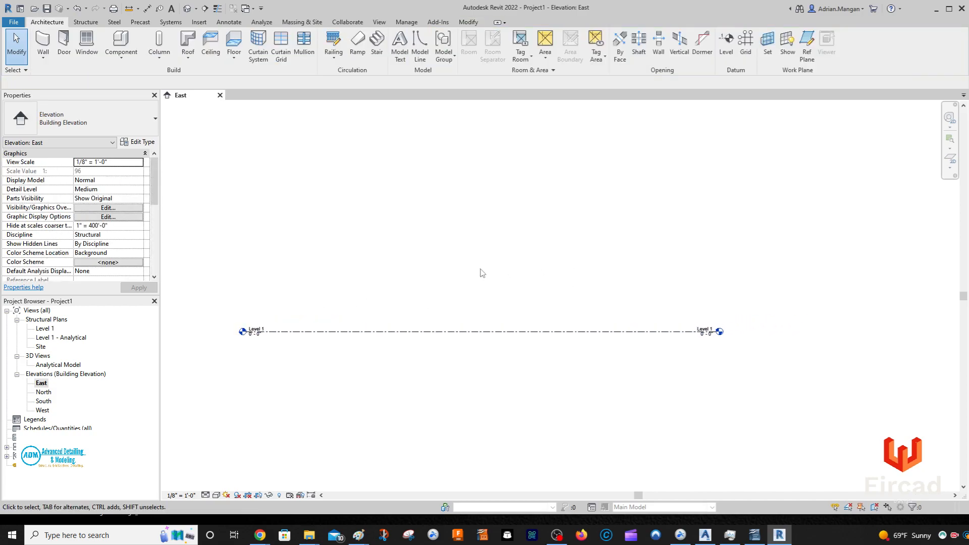
- Import Romano(4.1)_9-27-2022.smlx through the Advance Steel Extension, using Advance import with the US country library
{"action": "left_click", "coordinate": [21, 23]}
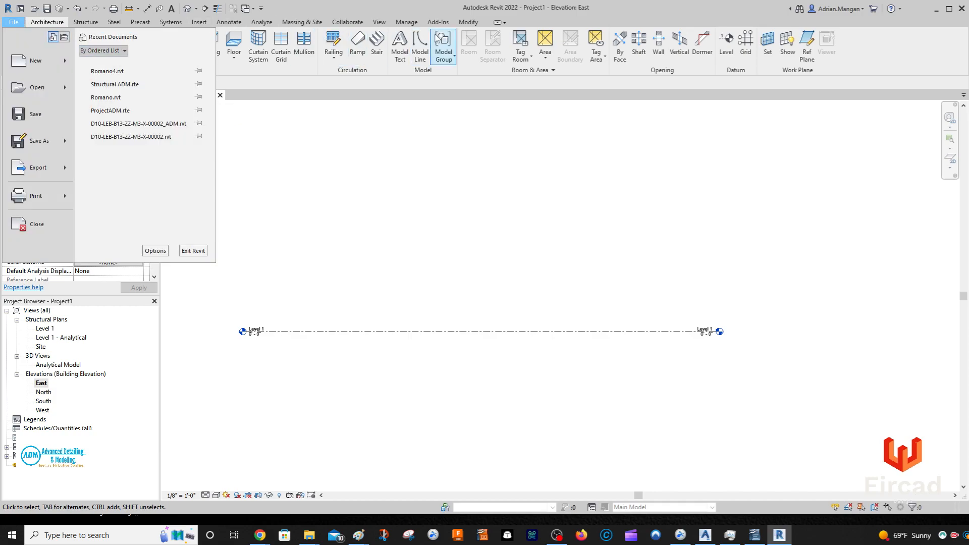
{"action": "left_click", "coordinate": [437, 23]}
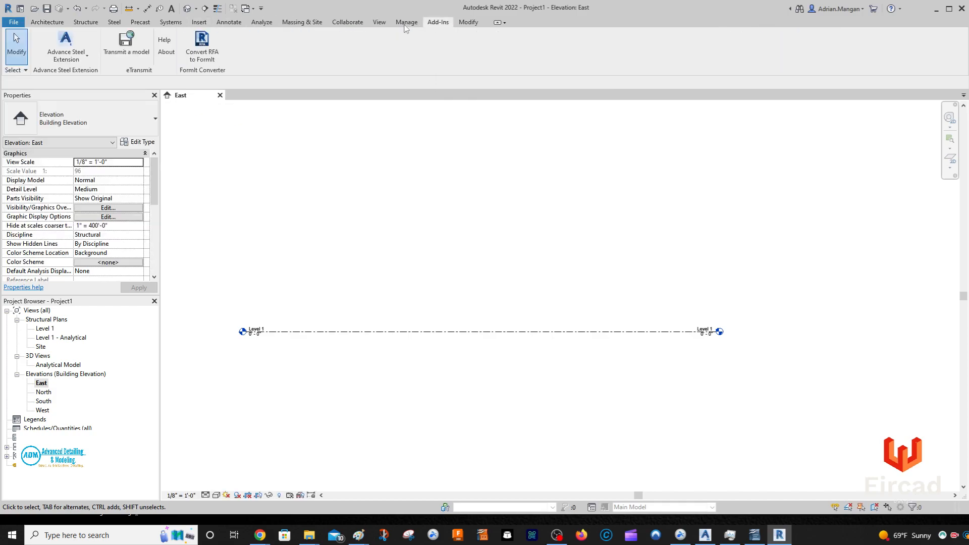
{"action": "left_click", "coordinate": [87, 56]}
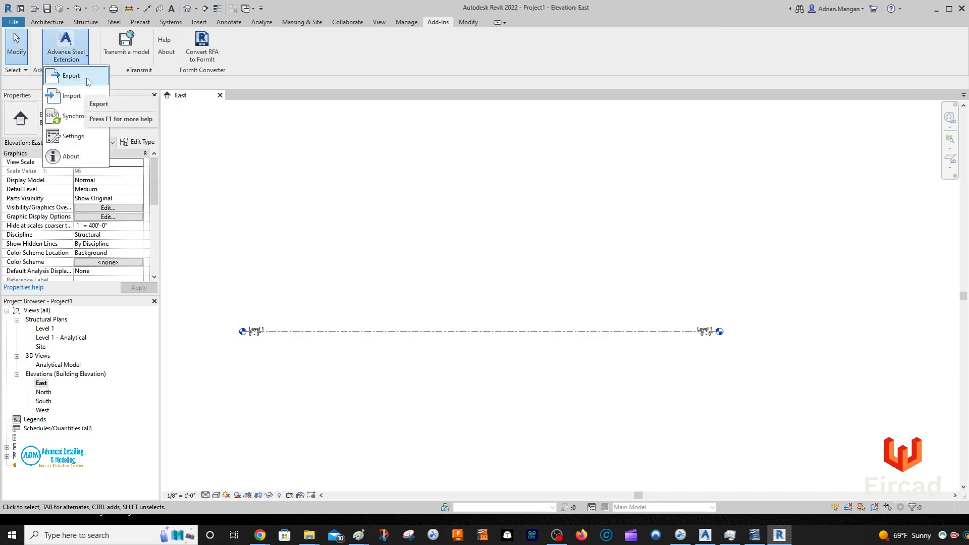
{"action": "left_click", "coordinate": [71, 96]}
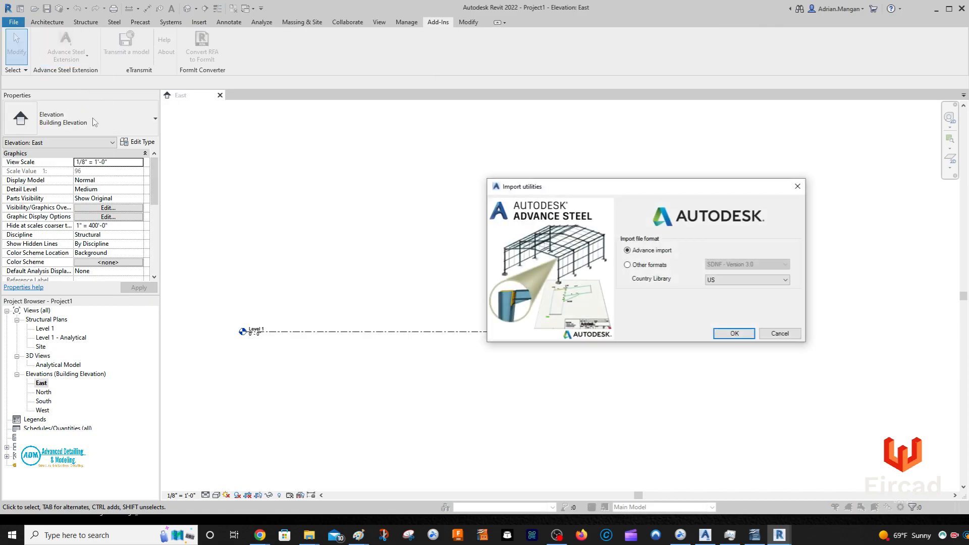
{"action": "left_click", "coordinate": [734, 333]}
{"action": "left_click", "coordinate": [184, 149]}
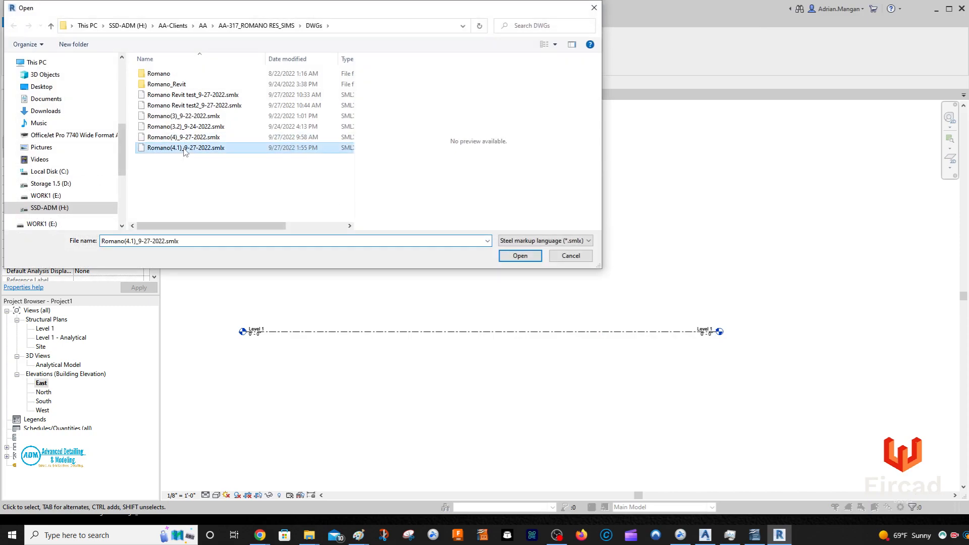
{"action": "left_click", "coordinate": [521, 256]}
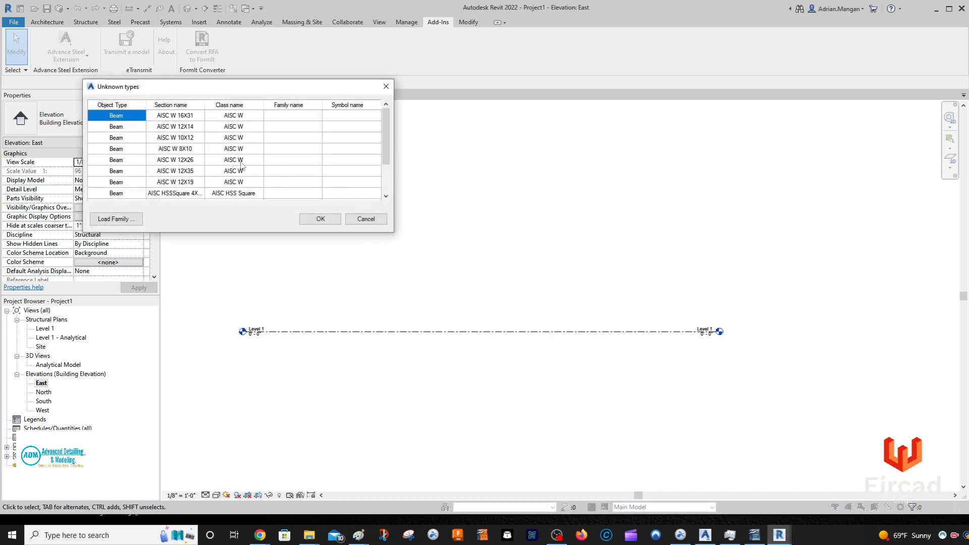
- Enlarge and reposition the Unknown types dialog, and map the AISC W 16X31 beam to the W Shapes family with symbol W12X26
{"action": "left_click_drag", "start_coordinate": [380, 231], "coordinate": [381, 367]}
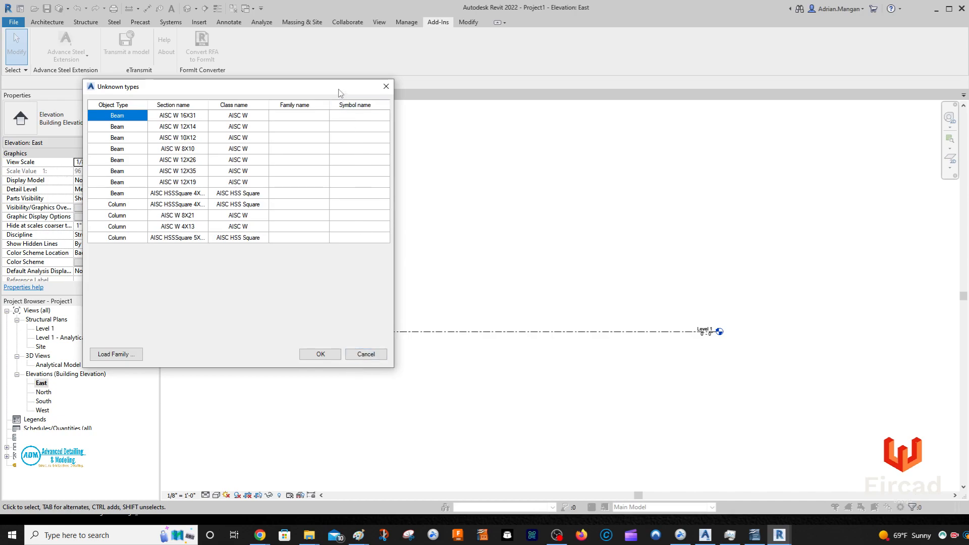
{"action": "left_click_drag", "start_coordinate": [339, 92], "coordinate": [581, 154]}
{"action": "left_click", "coordinate": [564, 179]}
{"action": "left_click", "coordinate": [564, 177]}
{"action": "left_click", "coordinate": [542, 200]}
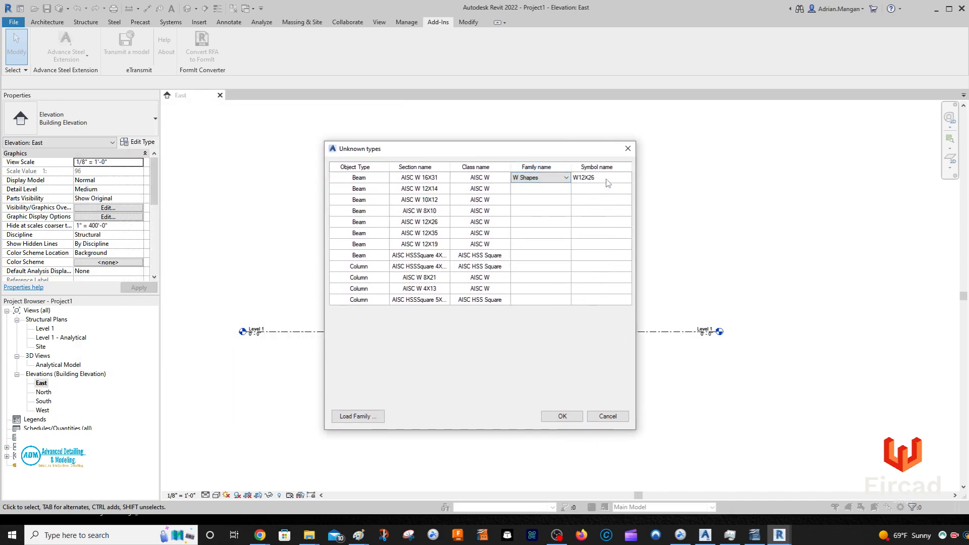
{"action": "left_click", "coordinate": [607, 179]}
{"action": "left_click", "coordinate": [613, 179]}
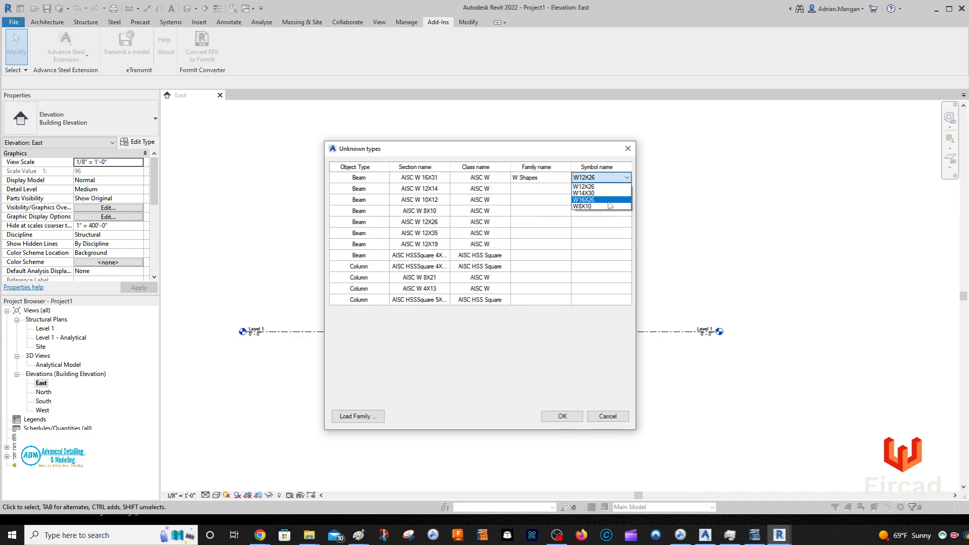
{"action": "left_click", "coordinate": [592, 152]}
- Choose W Shapes.rfa for loading from the English-Imperial library's Structural Framing, Steel, AISC 14.1 folder
{"action": "left_click", "coordinate": [355, 415]}
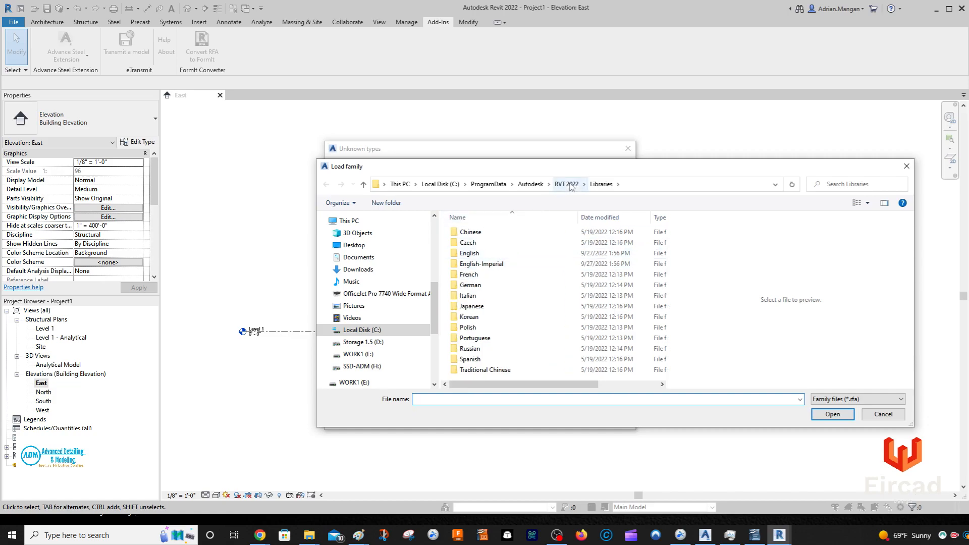
{"action": "double_click", "coordinate": [487, 264]}
{"action": "scroll", "coordinate": [488, 312], "scroll_direction": "down", "scroll_amount": 8}
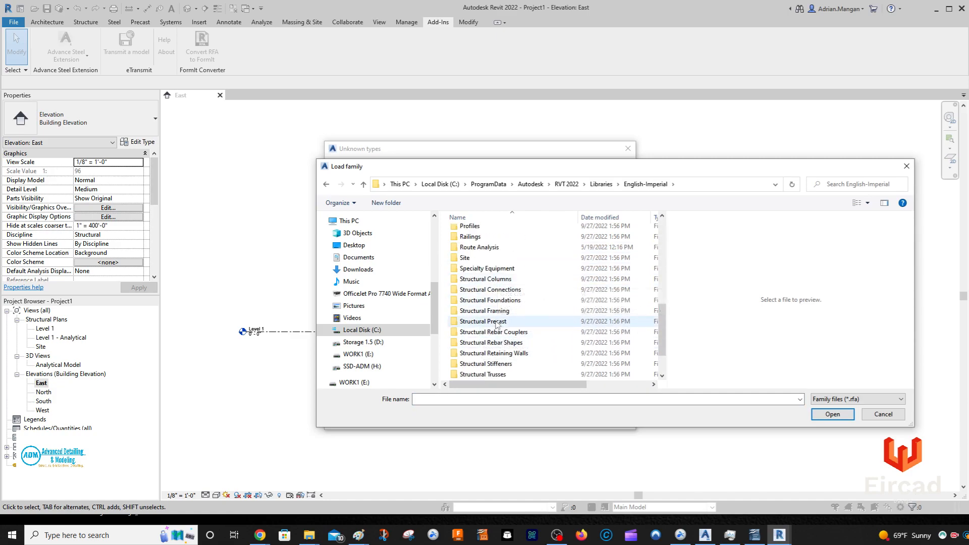
{"action": "scroll", "coordinate": [505, 353], "scroll_direction": "down", "scroll_amount": 1}
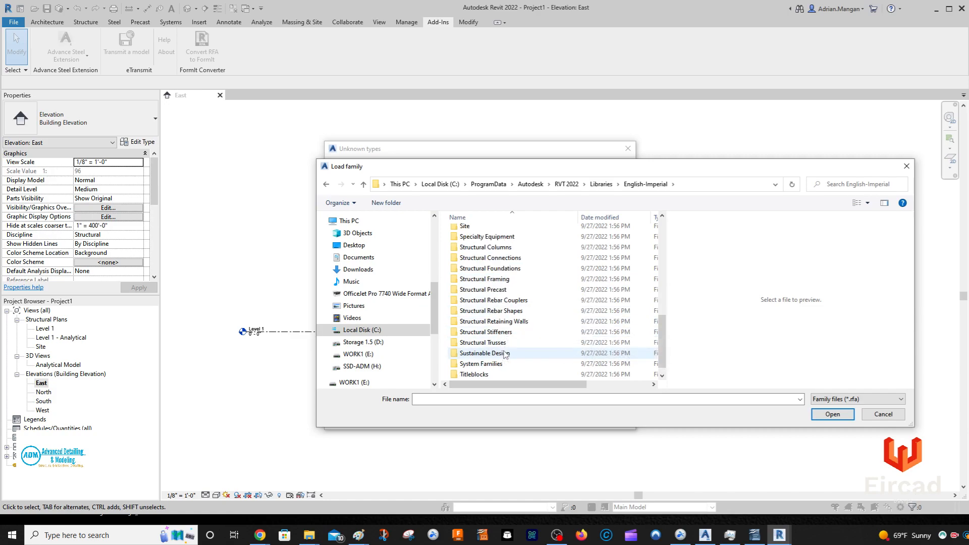
{"action": "double_click", "coordinate": [506, 279]}
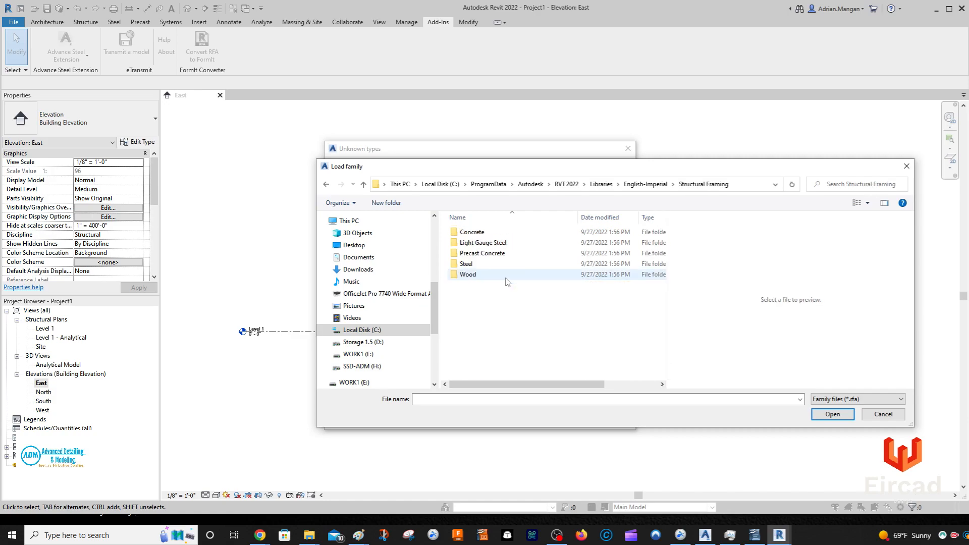
{"action": "double_click", "coordinate": [482, 264]}
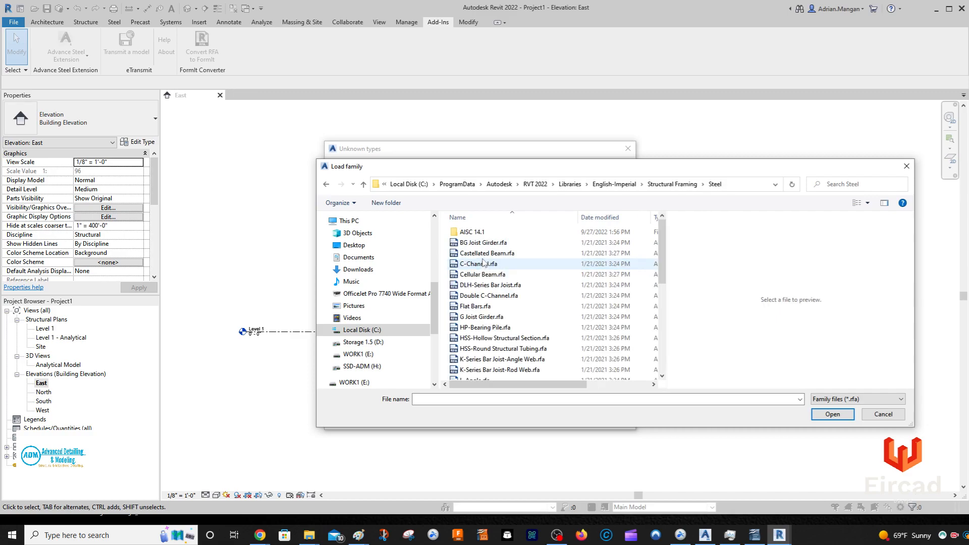
{"action": "double_click", "coordinate": [474, 232]}
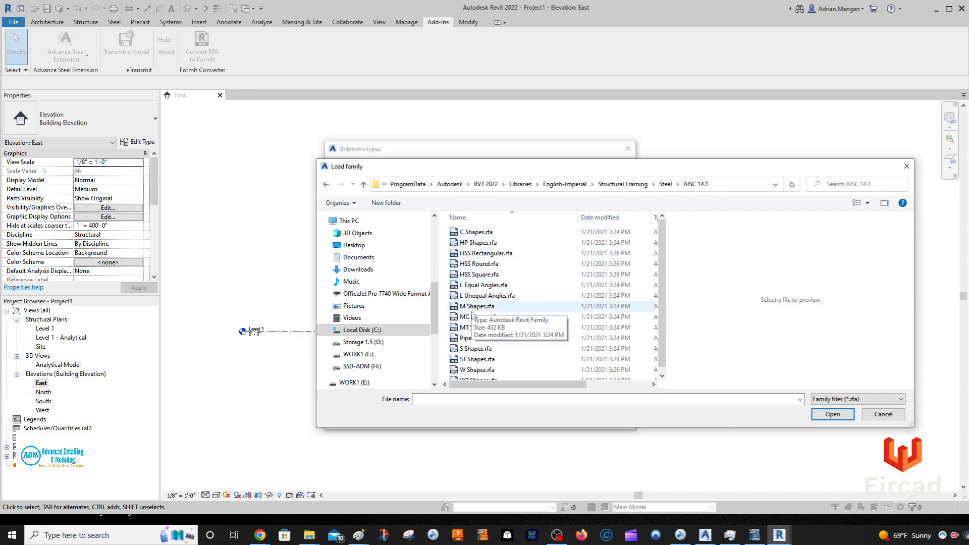
{"action": "scroll", "coordinate": [473, 318], "scroll_direction": "down", "scroll_amount": 1}
{"action": "double_click", "coordinate": [477, 364]}
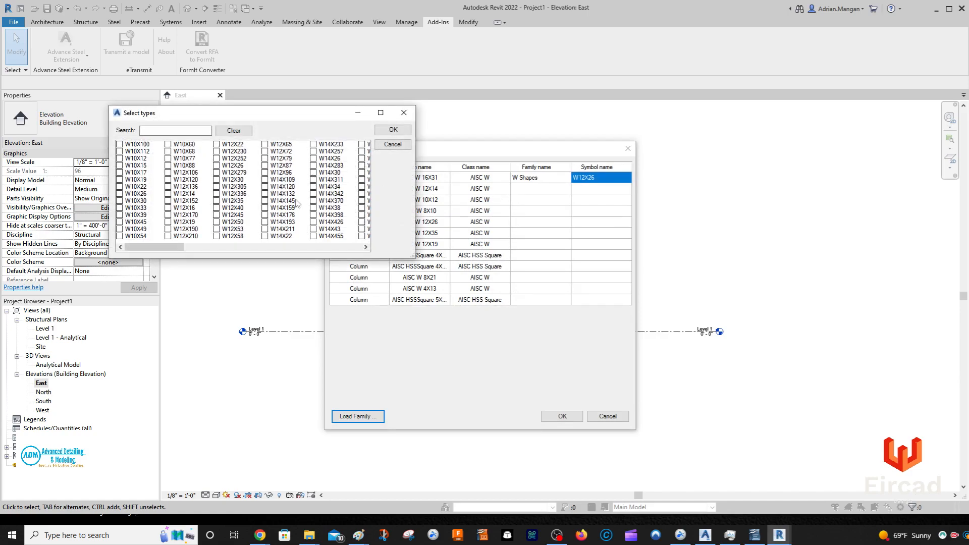
- Load the W Shapes types W8X10, W10X12, W12X14, W12X19, W12X26 and W12X35
{"action": "left_click_drag", "start_coordinate": [302, 116], "coordinate": [847, 158]}
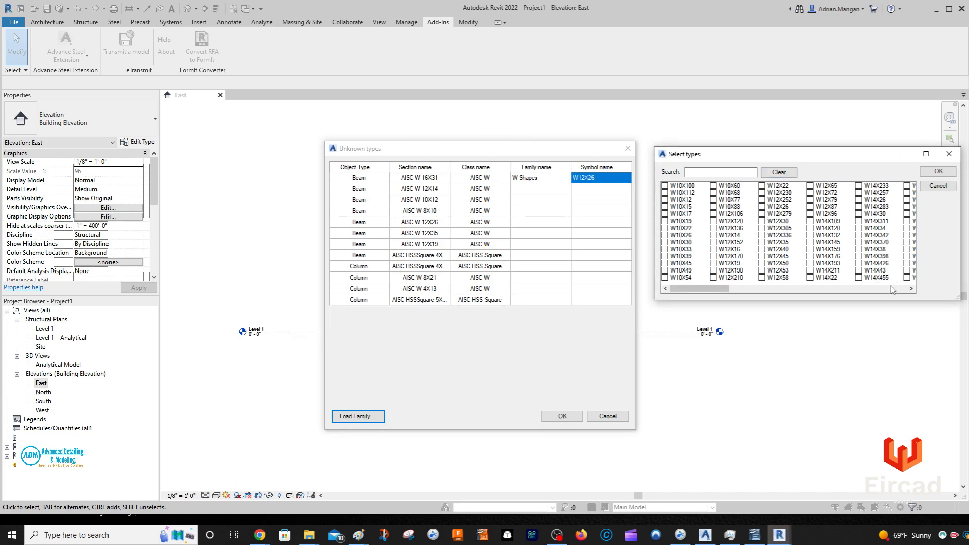
{"action": "scroll", "coordinate": [894, 290], "scroll_direction": "right", "scroll_amount": 5}
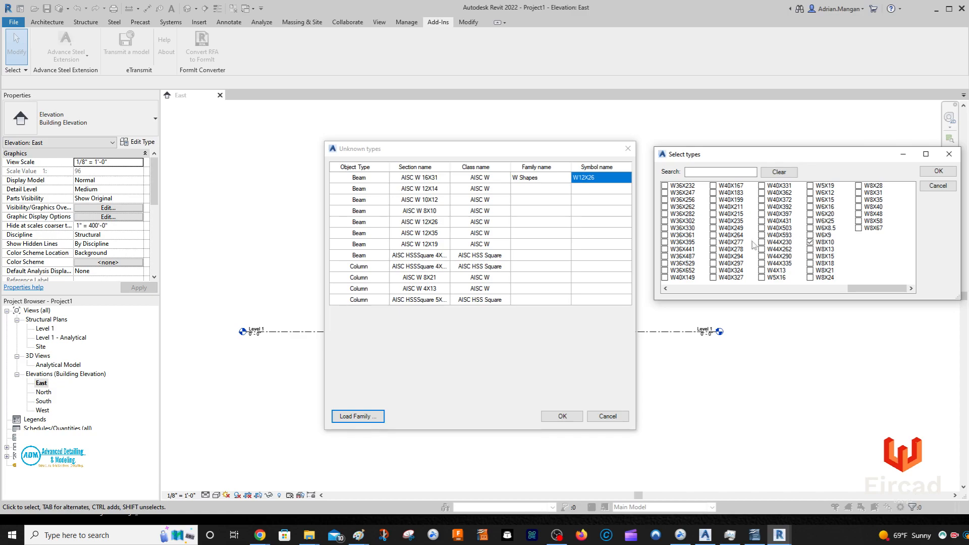
{"action": "left_click_drag", "start_coordinate": [864, 289], "coordinate": [701, 293]}
{"action": "left_click_drag", "start_coordinate": [694, 294], "coordinate": [684, 294]}
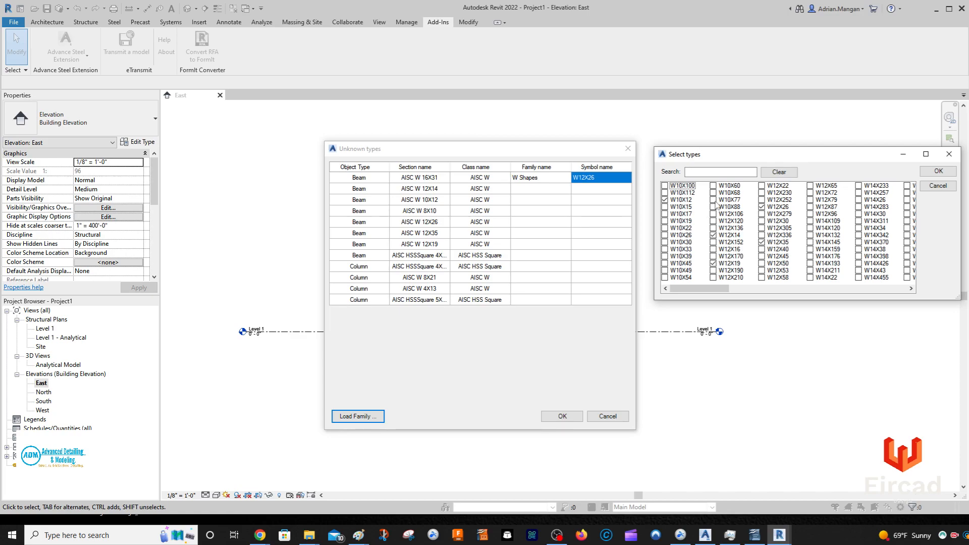
{"action": "left_click", "coordinate": [939, 171]}
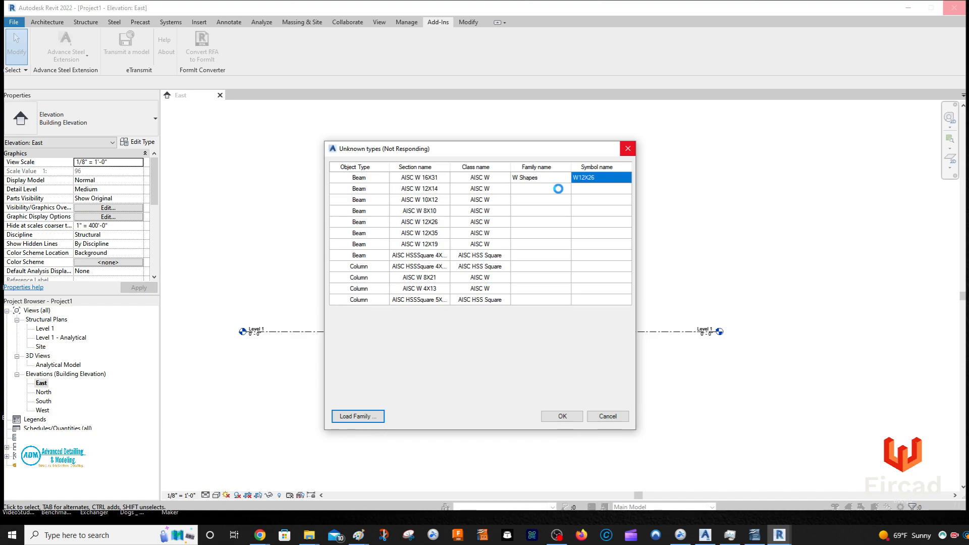
- Map the AISC W 12X14 beam to the W Shapes family with symbol W12X14
{"action": "left_click", "coordinate": [557, 189]}
{"action": "left_click", "coordinate": [564, 190]}
{"action": "left_click", "coordinate": [540, 212]}
{"action": "left_click", "coordinate": [626, 189]}
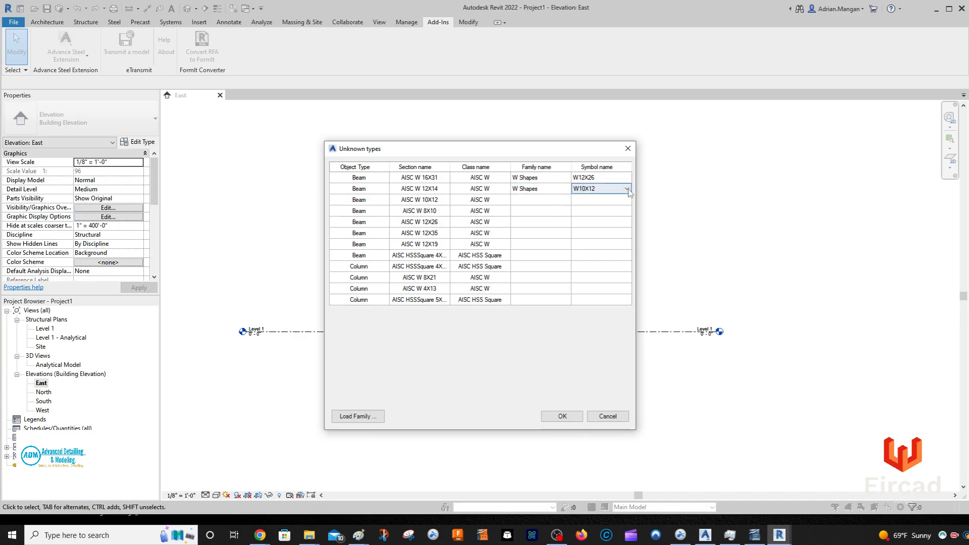
{"action": "left_click", "coordinate": [627, 189]}
{"action": "left_click", "coordinate": [613, 205]}
- Map the AISC W 10X12 beam to the W Shapes family with symbol W10X12
{"action": "left_click", "coordinate": [565, 199]}
{"action": "left_click", "coordinate": [565, 200]}
{"action": "left_click", "coordinate": [540, 223]}
{"action": "left_click", "coordinate": [609, 201]}
- Map the AISC W 8X10 beam to the W Shapes family with symbol W8X10
{"action": "left_click", "coordinate": [555, 211]}
{"action": "left_click", "coordinate": [564, 211]}
{"action": "left_click", "coordinate": [542, 227]}
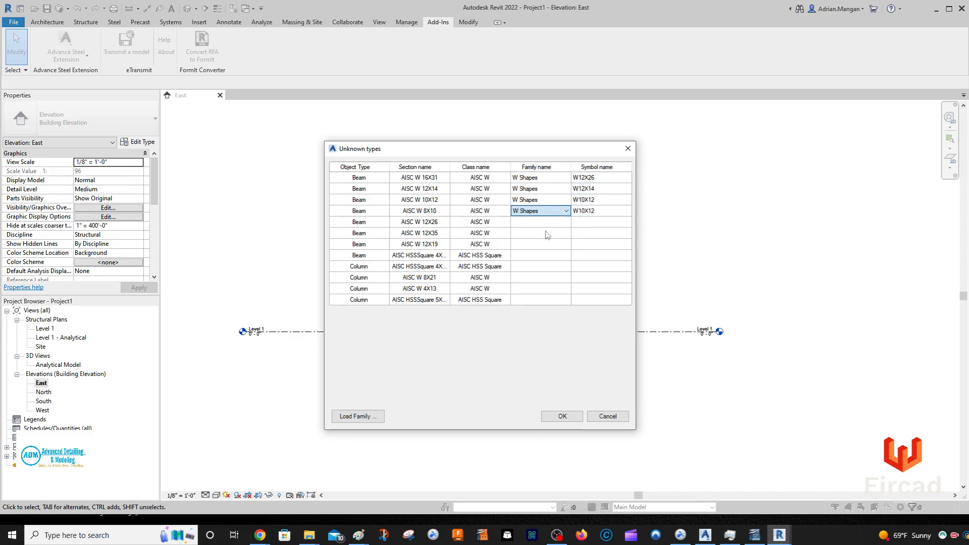
{"action": "left_click", "coordinate": [612, 212]}
{"action": "left_click", "coordinate": [611, 211]}
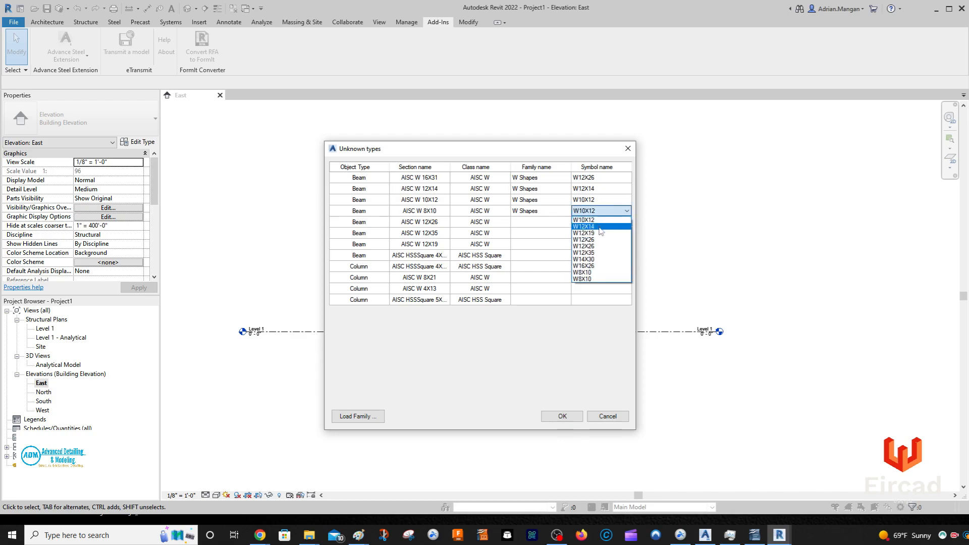
{"action": "left_click", "coordinate": [598, 272]}
- Map the AISC W 12X26 beam to the W Shapes family with symbol W12X26
{"action": "left_click", "coordinate": [548, 222]}
{"action": "left_click", "coordinate": [567, 225]}
{"action": "left_click", "coordinate": [546, 247]}
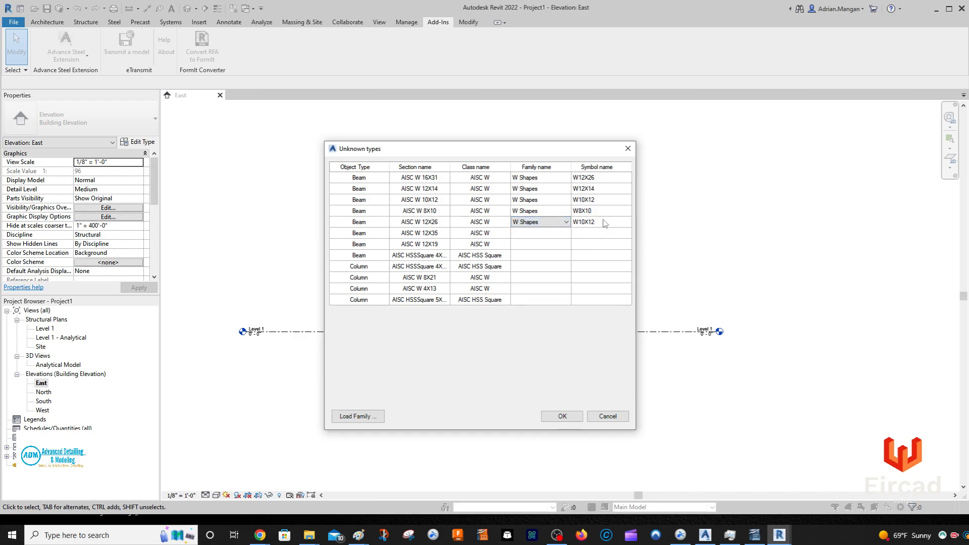
{"action": "left_click", "coordinate": [598, 222]}
{"action": "left_click", "coordinate": [599, 223]}
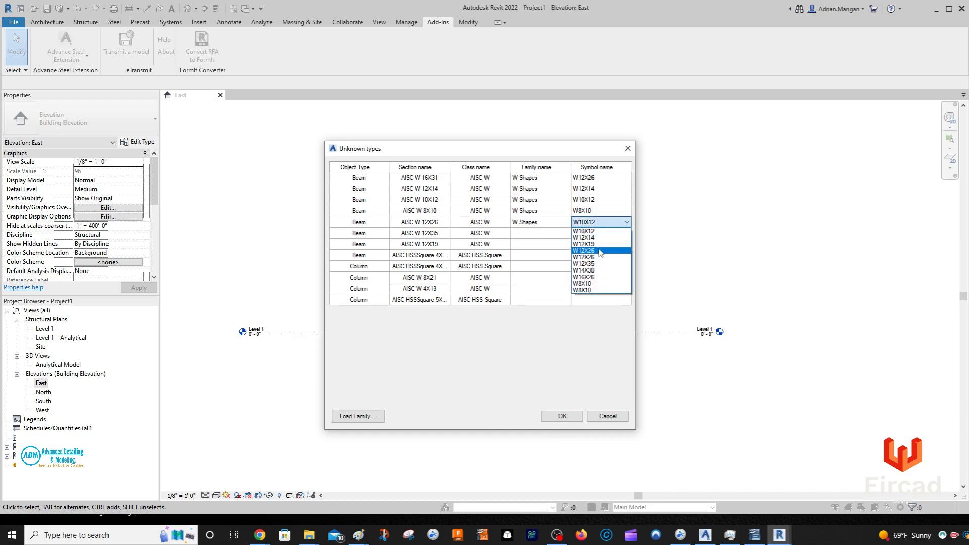
{"action": "left_click", "coordinate": [601, 251]}
- Map the AISC W 12X35 beam to the W Shapes family with symbol W12X35
{"action": "left_click", "coordinate": [563, 234]}
{"action": "left_click", "coordinate": [564, 234]}
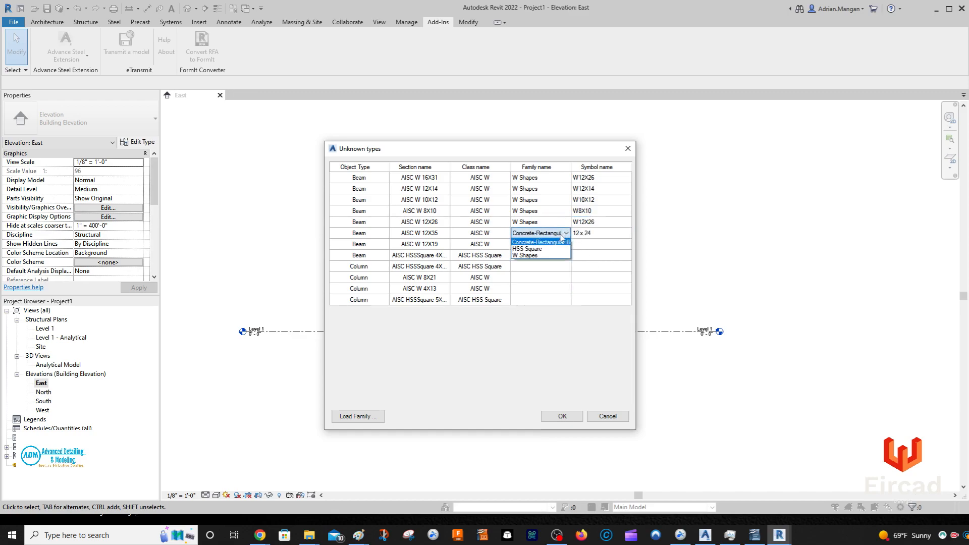
{"action": "left_click", "coordinate": [524, 255]}
{"action": "left_click", "coordinate": [603, 234]}
{"action": "left_click", "coordinate": [617, 234]}
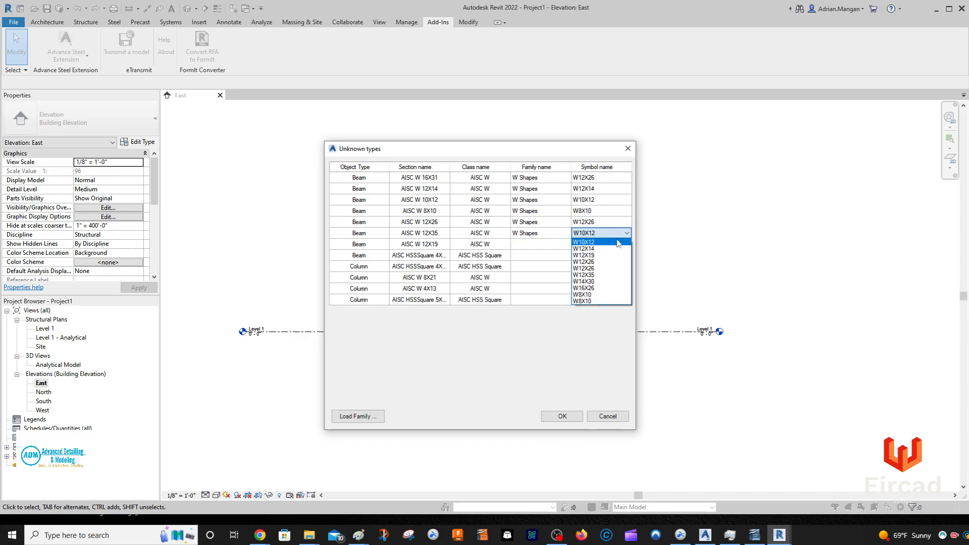
{"action": "left_click", "coordinate": [598, 276]}
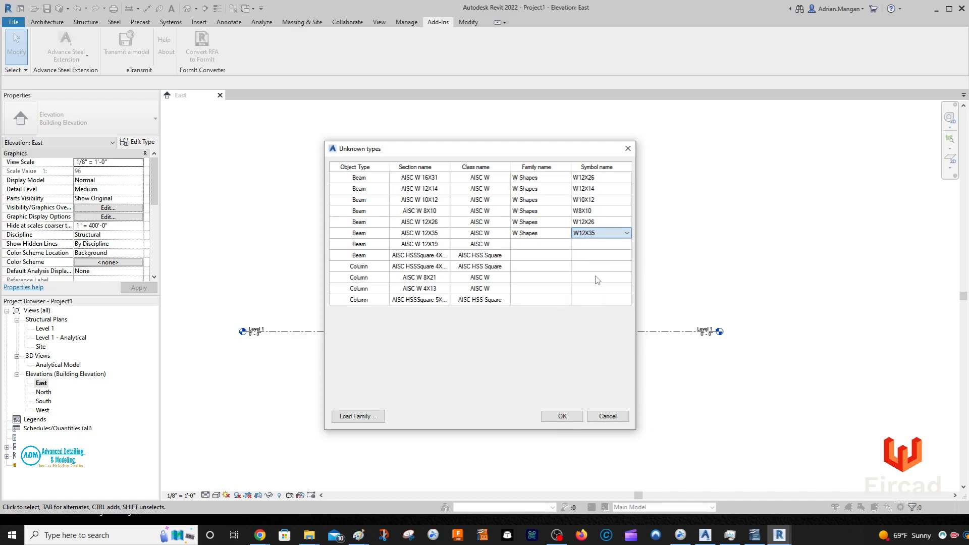
- Map the AISC W 12X19 beam to the W Shapes family with symbol W12X19
{"action": "left_click", "coordinate": [566, 246]}
{"action": "left_click", "coordinate": [566, 244]}
{"action": "left_click", "coordinate": [558, 267]}
{"action": "left_click", "coordinate": [605, 244]}
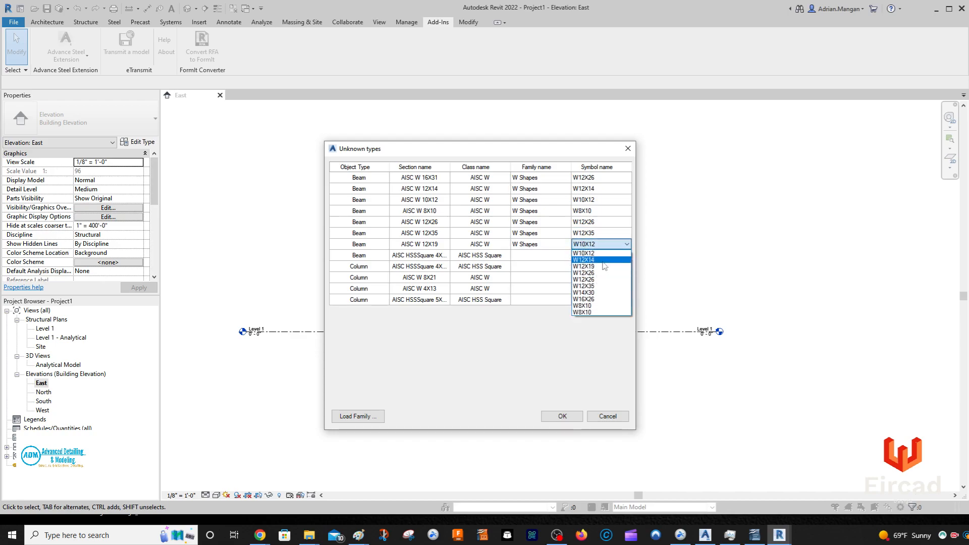
{"action": "left_click", "coordinate": [604, 267]}
- Load the HSS Square structural framing family with type HSS4X4X1/4 for the AISC HSS Square beam
{"action": "left_click", "coordinate": [557, 256]}
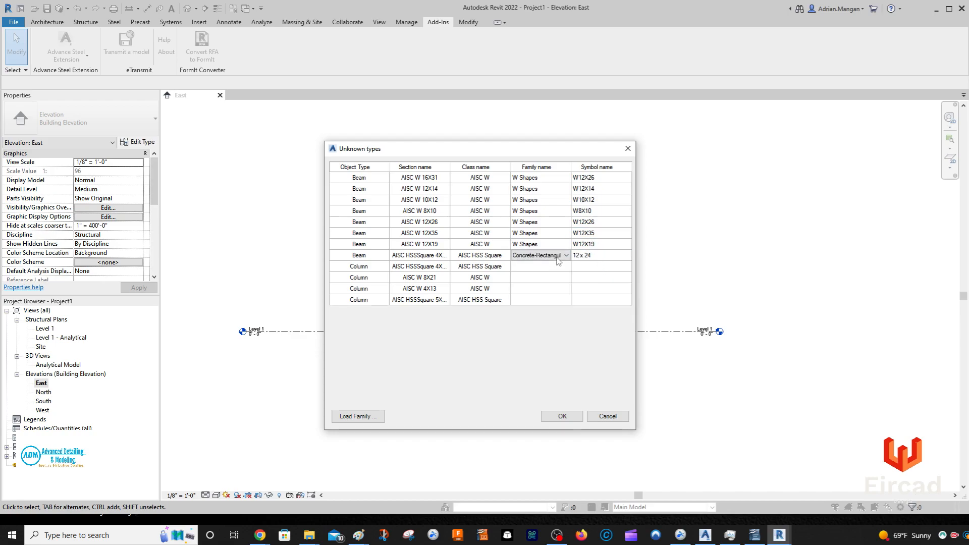
{"action": "left_click", "coordinate": [358, 415]}
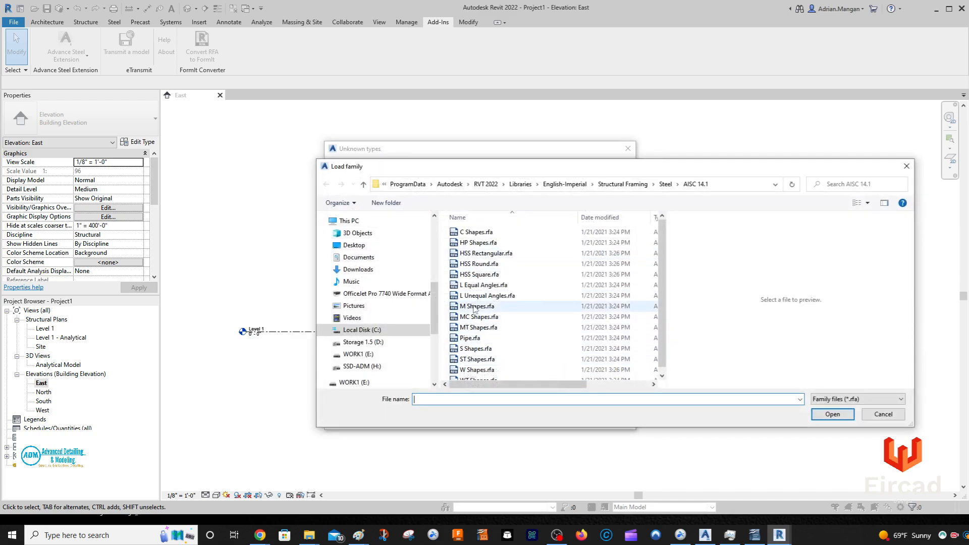
{"action": "double_click", "coordinate": [484, 274]}
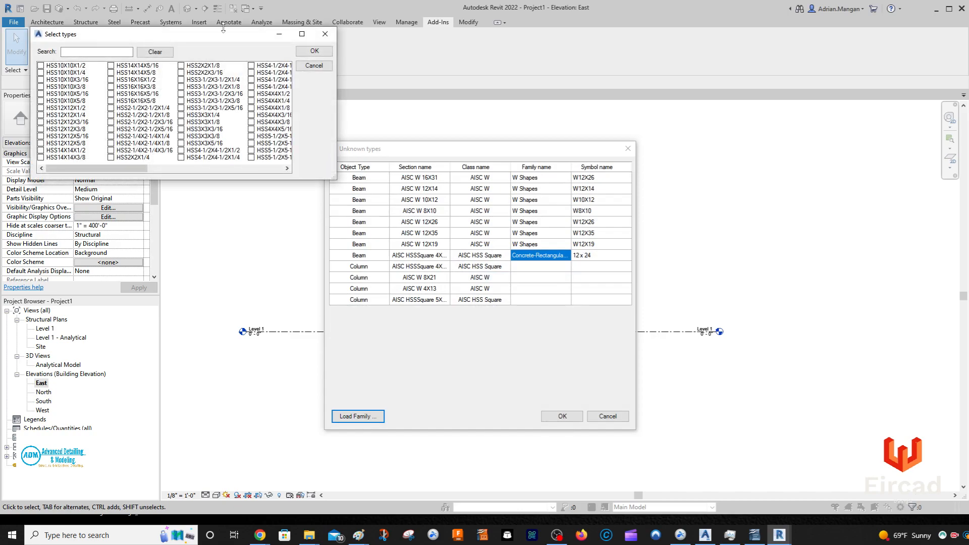
{"action": "left_click_drag", "start_coordinate": [225, 39], "coordinate": [832, 153]}
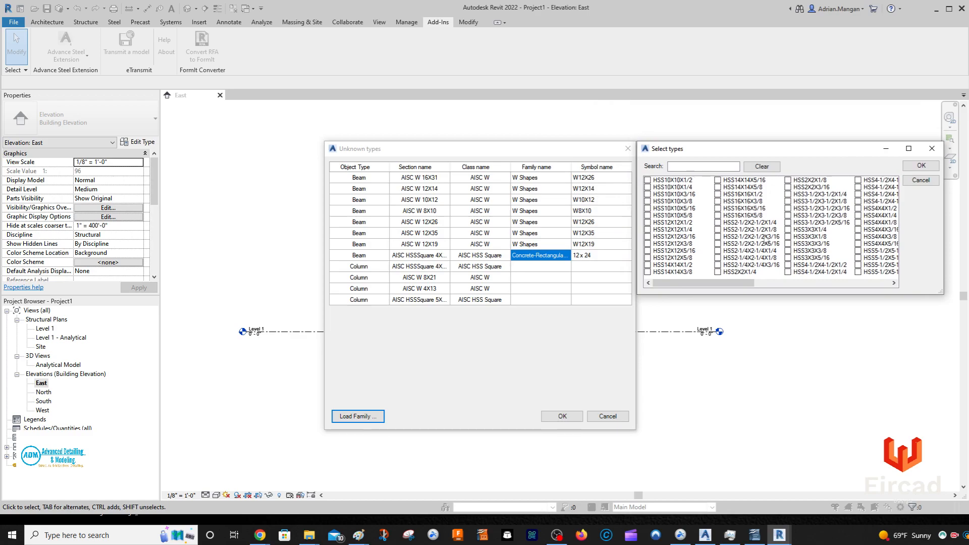
{"action": "left_click_drag", "start_coordinate": [635, 183], "coordinate": [716, 185]}
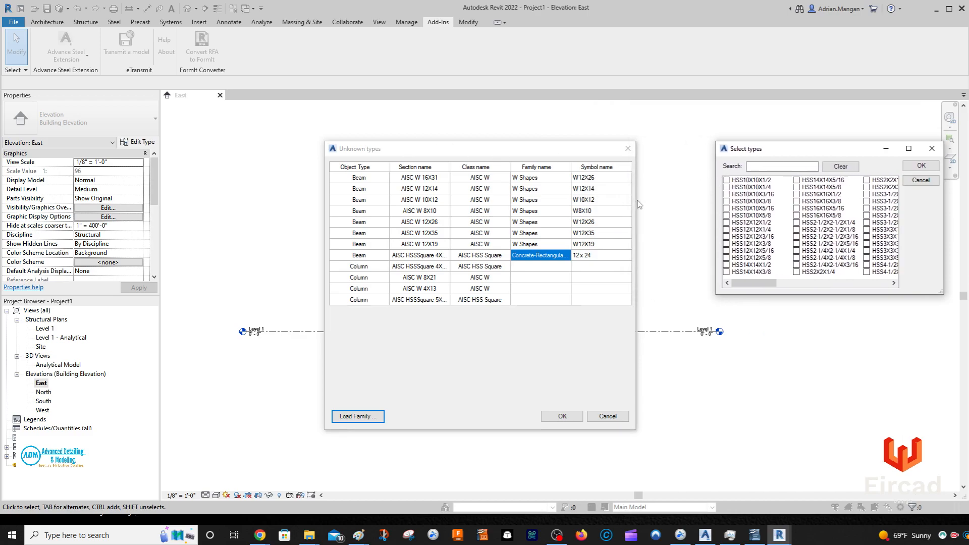
{"action": "left_click", "coordinate": [874, 284]}
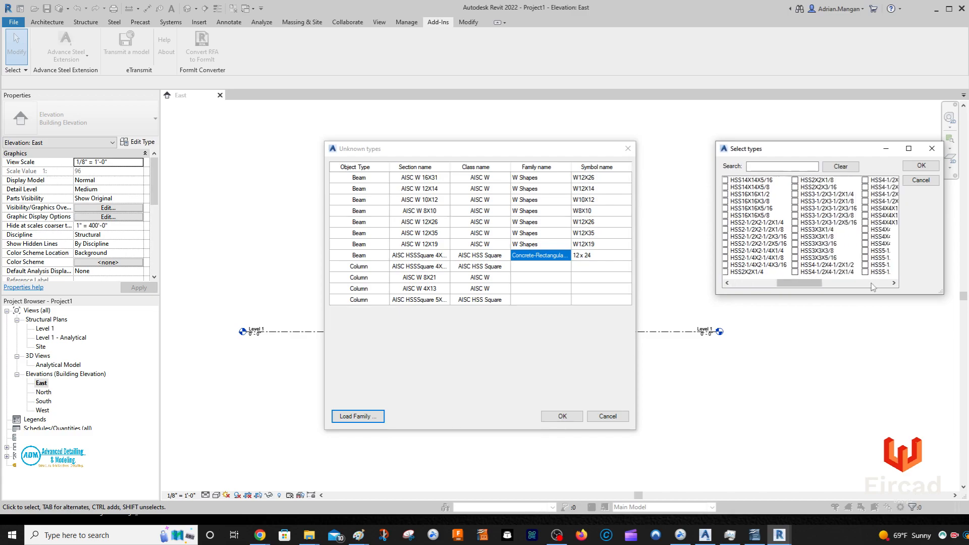
{"action": "left_click", "coordinate": [832, 220]}
{"action": "left_click", "coordinate": [797, 215]}
{"action": "left_click", "coordinate": [931, 167]}
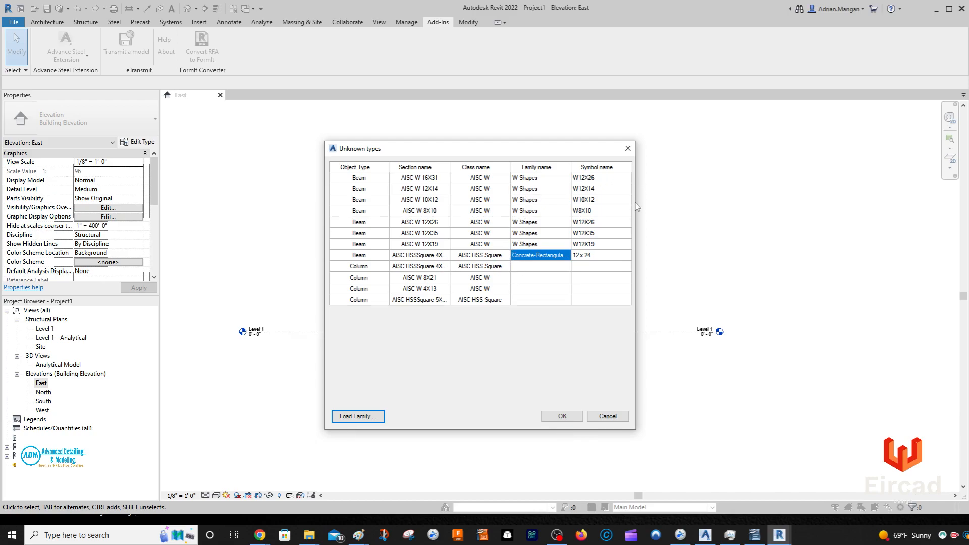
- Load the HSS Square-Column family from Structural Columns, Steel, AISC 14.1 with types HSS4X4X1/4 and HSS5X5X5/16
{"action": "left_click_drag", "start_coordinate": [639, 202], "coordinate": [817, 207]}
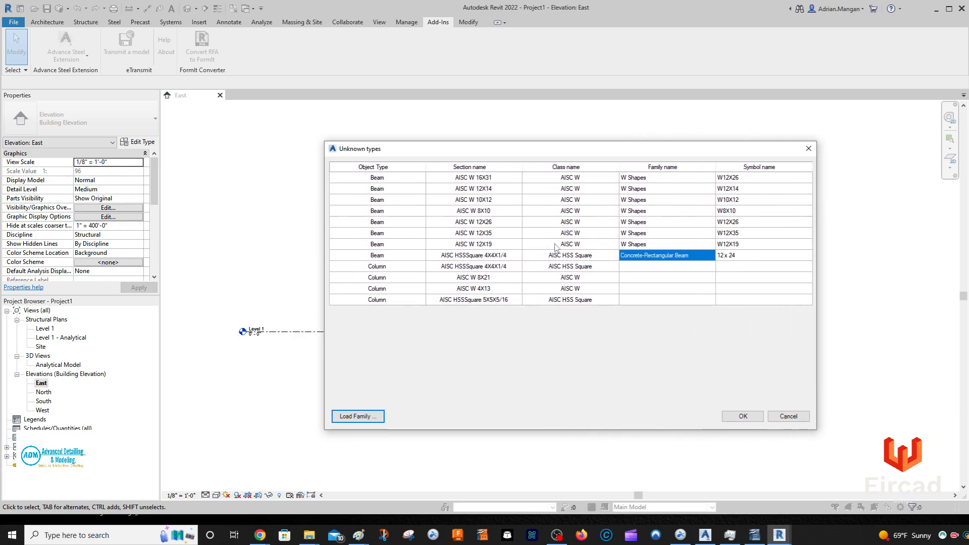
{"action": "left_click", "coordinate": [640, 266]}
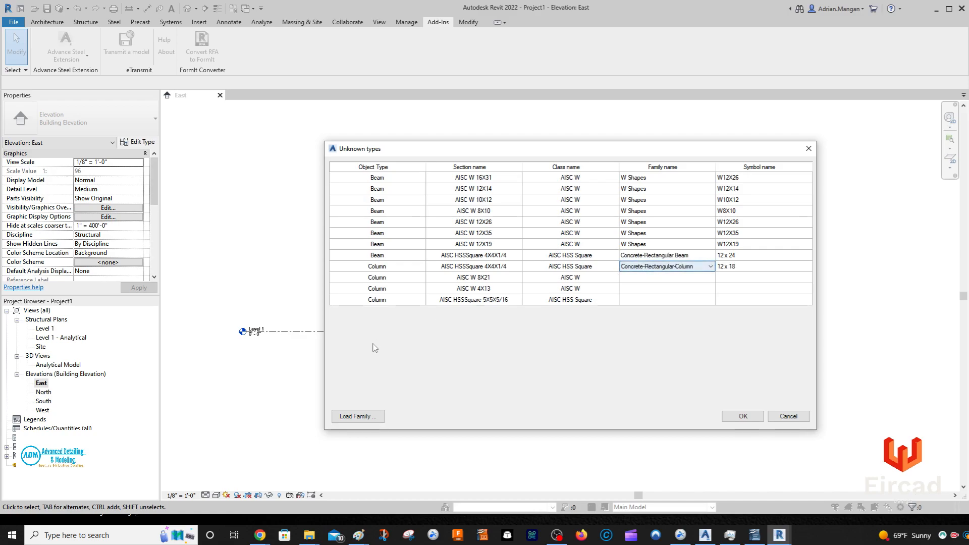
{"action": "left_click", "coordinate": [357, 416]}
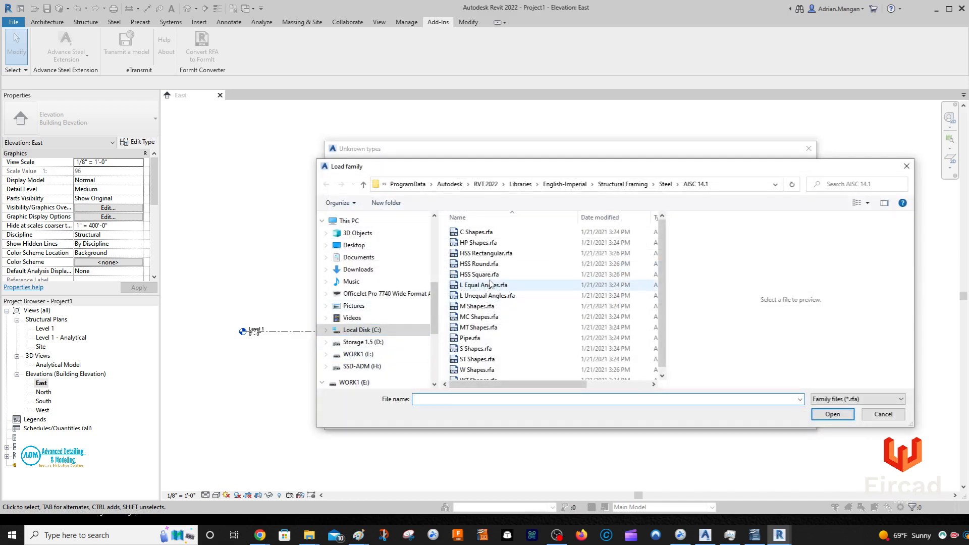
{"action": "left_click", "coordinate": [564, 183]}
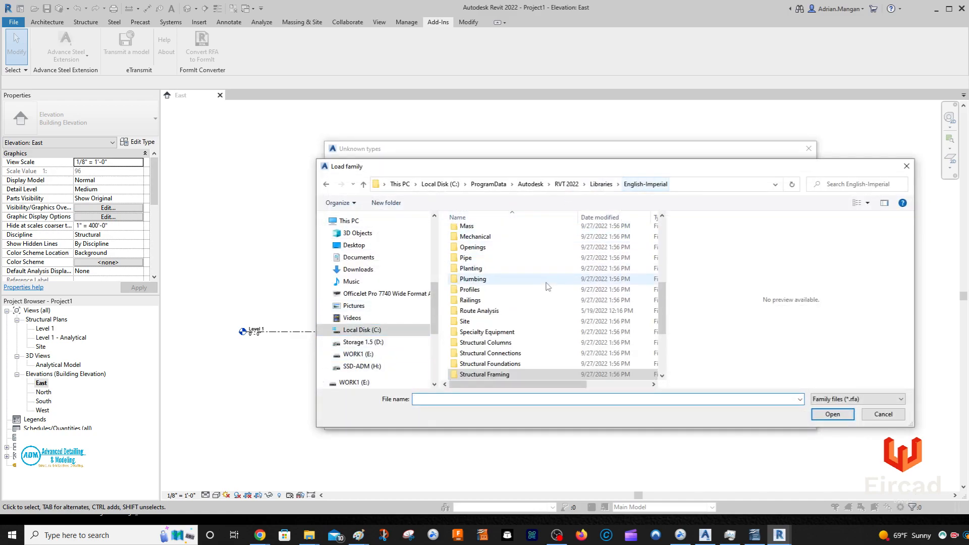
{"action": "double_click", "coordinate": [485, 342]}
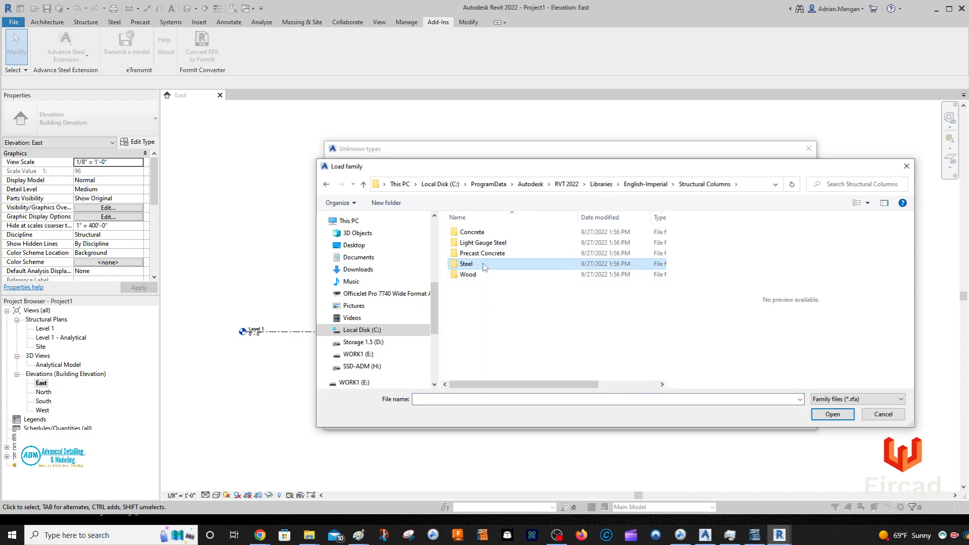
{"action": "double_click", "coordinate": [472, 263]}
{"action": "double_click", "coordinate": [472, 232]}
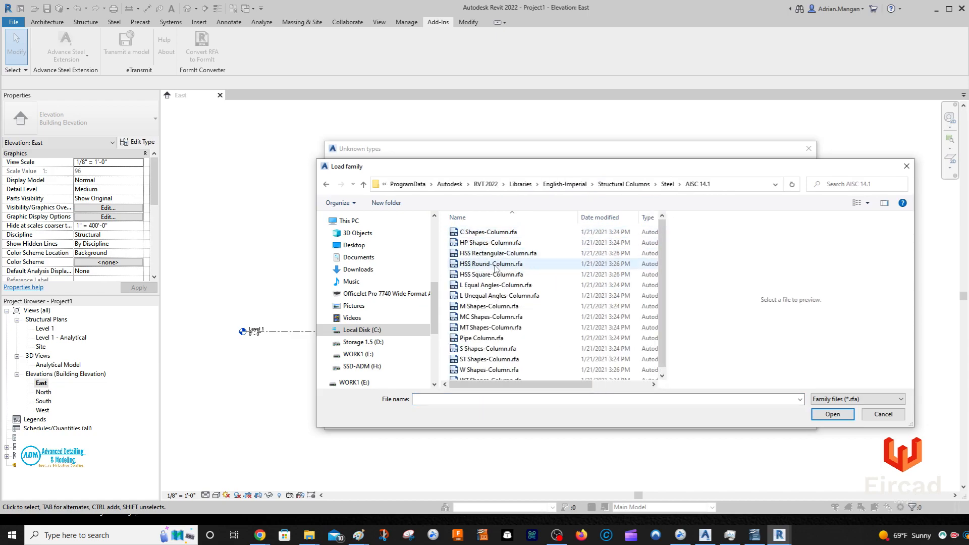
{"action": "double_click", "coordinate": [493, 274]}
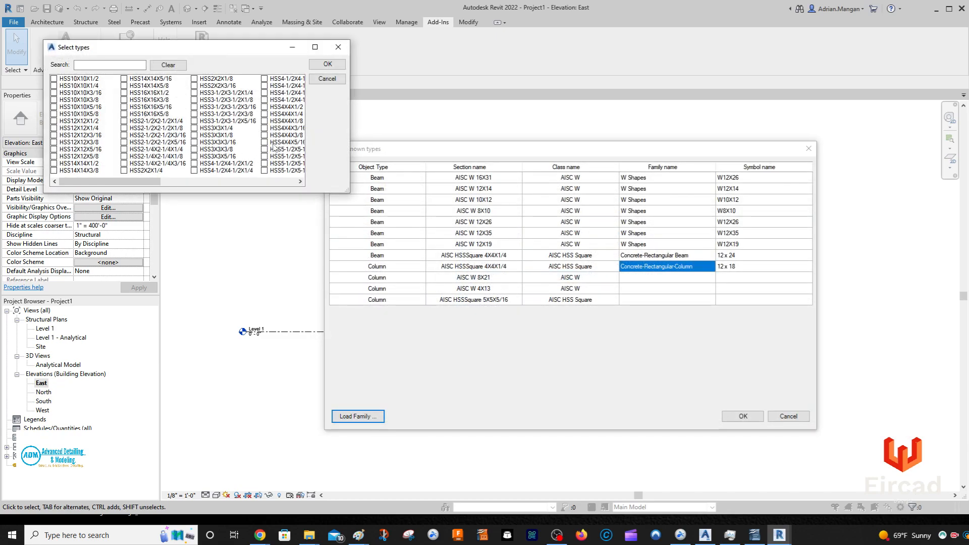
{"action": "left_click", "coordinate": [285, 180]}
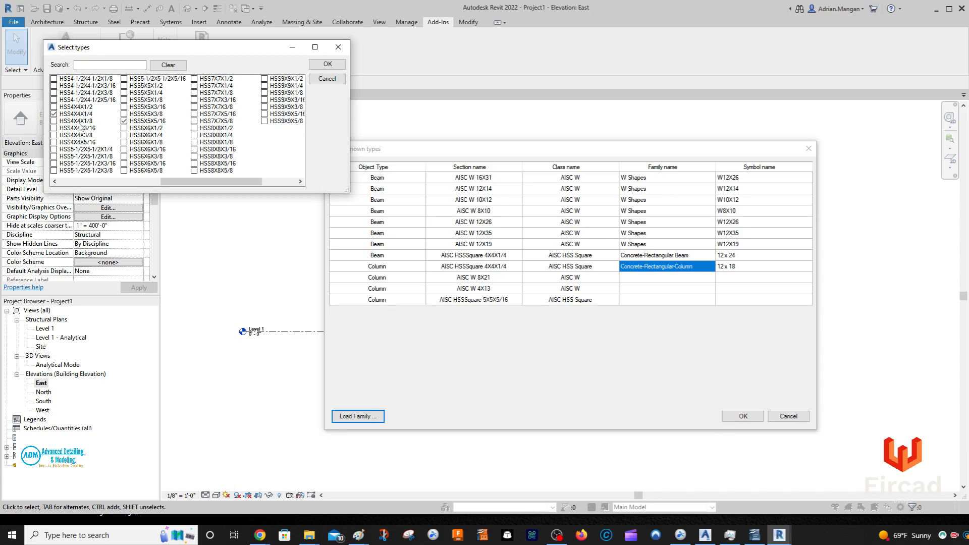
{"action": "left_click", "coordinate": [328, 65]}
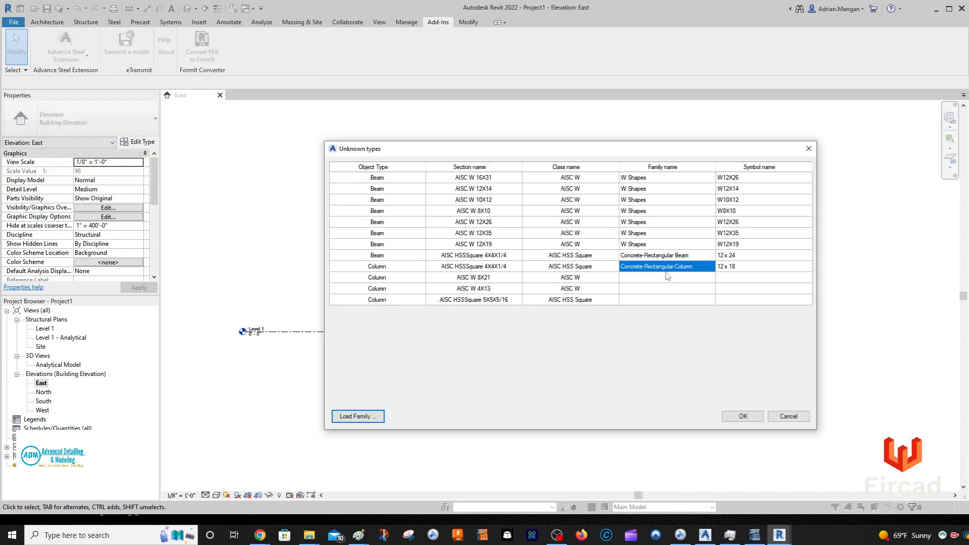
- Map the AISC HSSSquare 4X4X1/4 beam to the HSS Square family with symbol HSS4X4X1/4
{"action": "left_click", "coordinate": [711, 255]}
{"action": "left_click", "coordinate": [711, 255]}
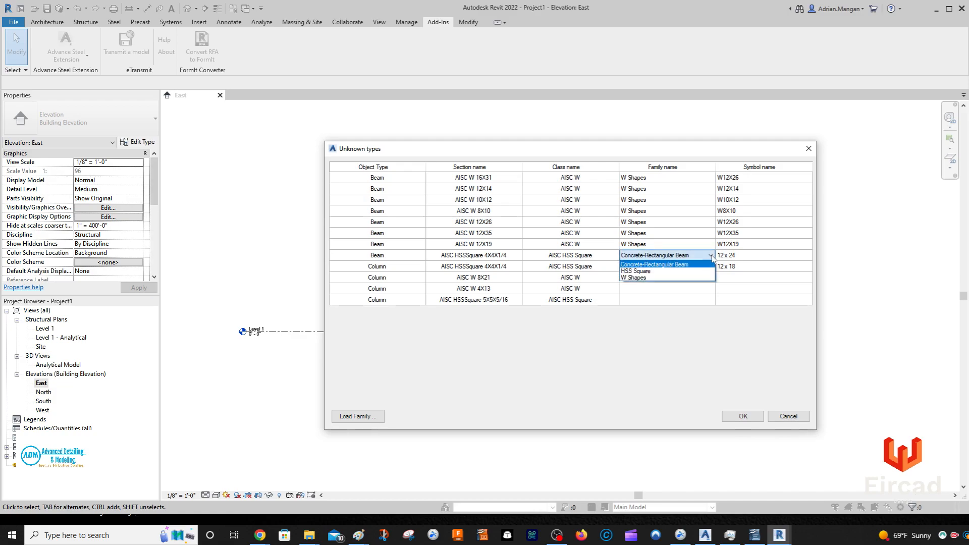
{"action": "left_click", "coordinate": [663, 271]}
{"action": "left_click", "coordinate": [740, 261]}
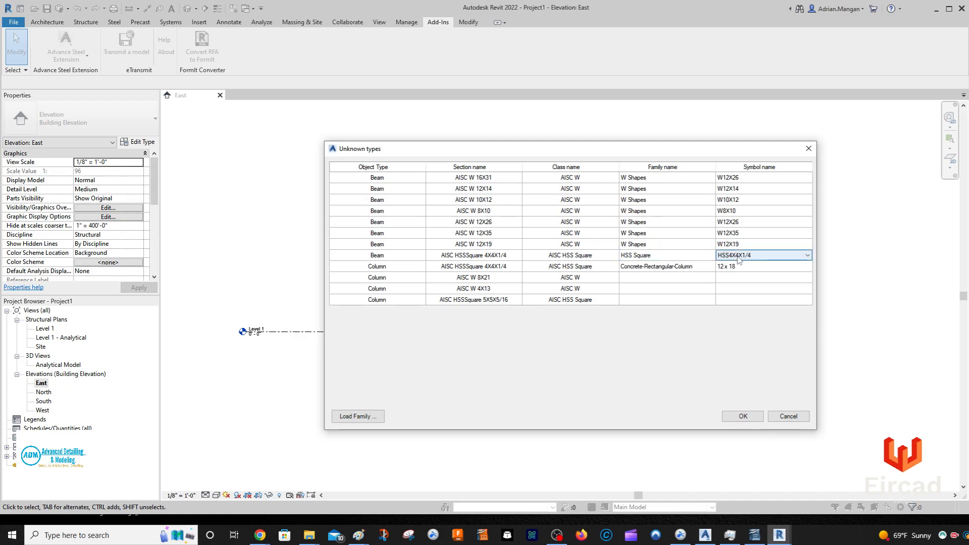
- Map the AISC HSSSquare 4X4X1/4 column to the HSS Square-Column family with symbol HSS4X4X1/4
{"action": "left_click", "coordinate": [693, 266]}
{"action": "left_click", "coordinate": [693, 267]}
{"action": "left_click", "coordinate": [662, 281]}
{"action": "left_click", "coordinate": [738, 267]}
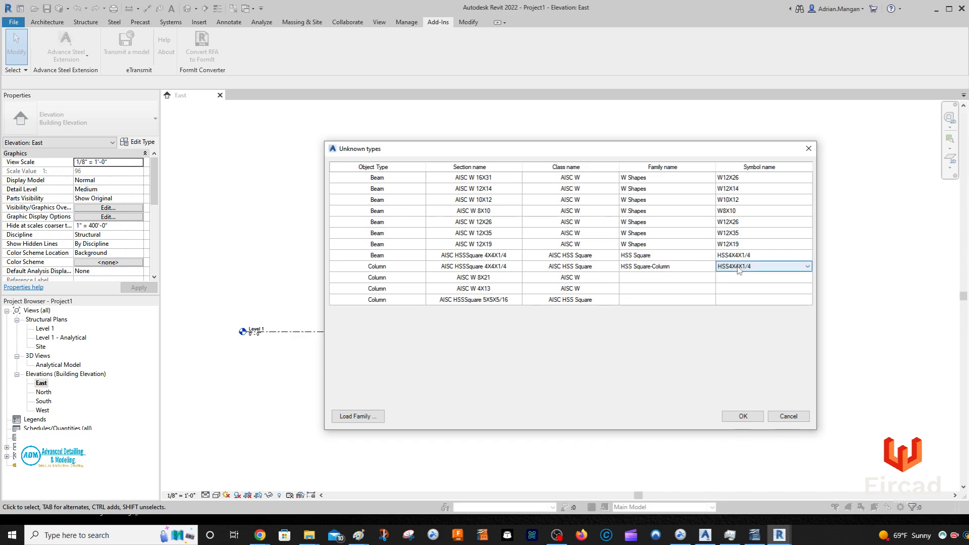
- Map the AISC HSSSquare 5X5X5/16 column to the HSS Square-Column family with symbol HSS5X5X5/16
{"action": "left_click", "coordinate": [687, 300]}
{"action": "left_click", "coordinate": [687, 301]}
{"action": "left_click", "coordinate": [679, 313]}
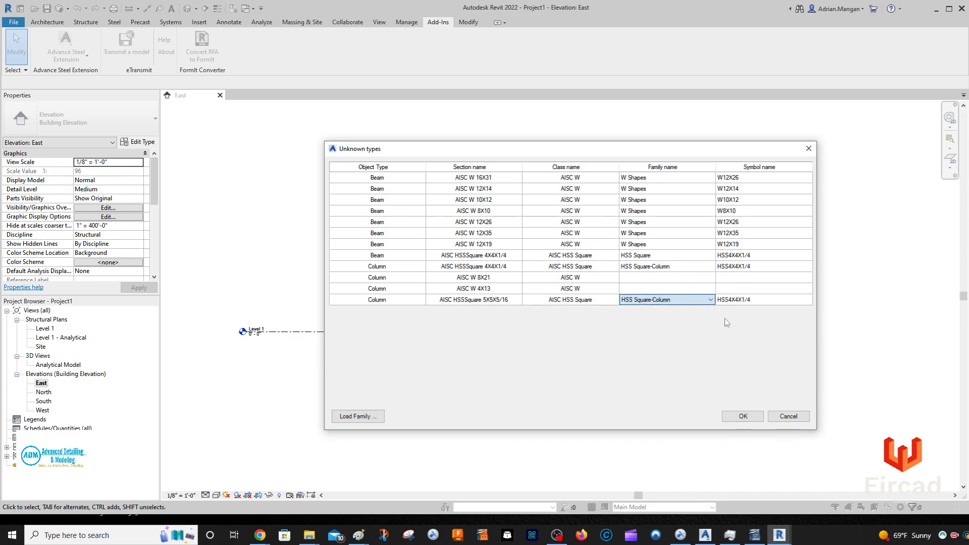
{"action": "left_click", "coordinate": [743, 301]}
{"action": "left_click", "coordinate": [748, 301]}
{"action": "left_click", "coordinate": [738, 315]}
- Load the W Shapes-Column family with types W4X13 and W8X21 for the AISC W columns
{"action": "left_click", "coordinate": [649, 277]}
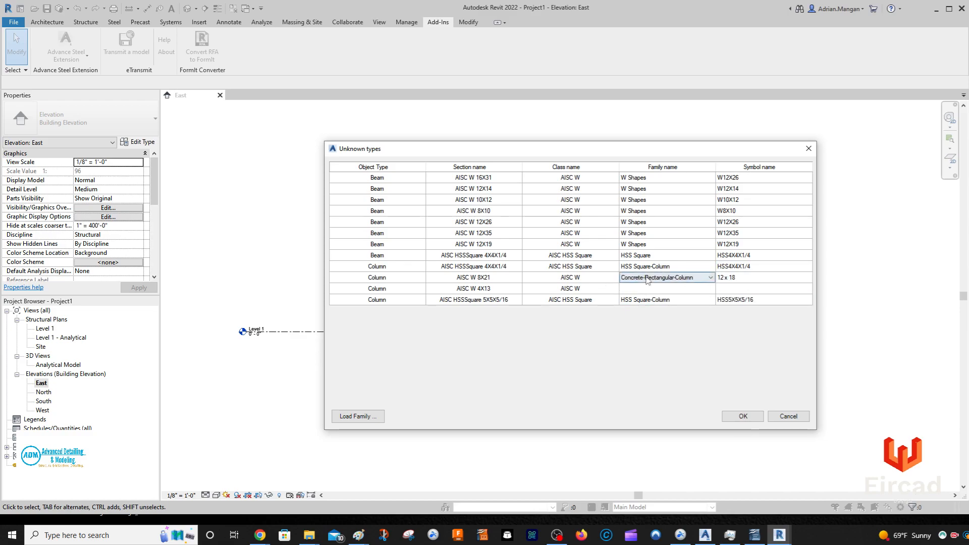
{"action": "left_click", "coordinate": [366, 416]}
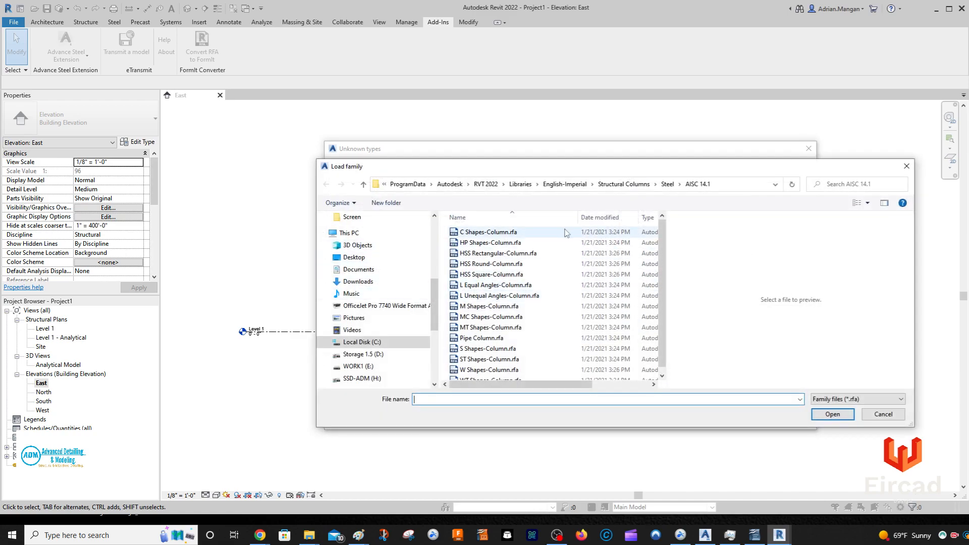
{"action": "scroll", "coordinate": [540, 282], "scroll_direction": "down", "scroll_amount": 1}
{"action": "scroll", "coordinate": [535, 343], "scroll_direction": "up", "scroll_amount": 1}
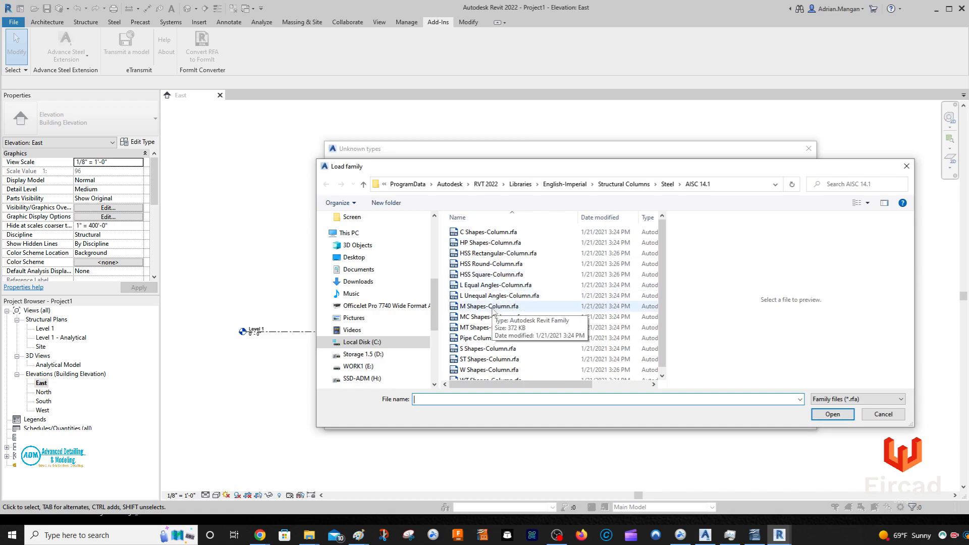
{"action": "scroll", "coordinate": [542, 333], "scroll_direction": "down", "scroll_amount": 1}
{"action": "left_click", "coordinate": [536, 363]}
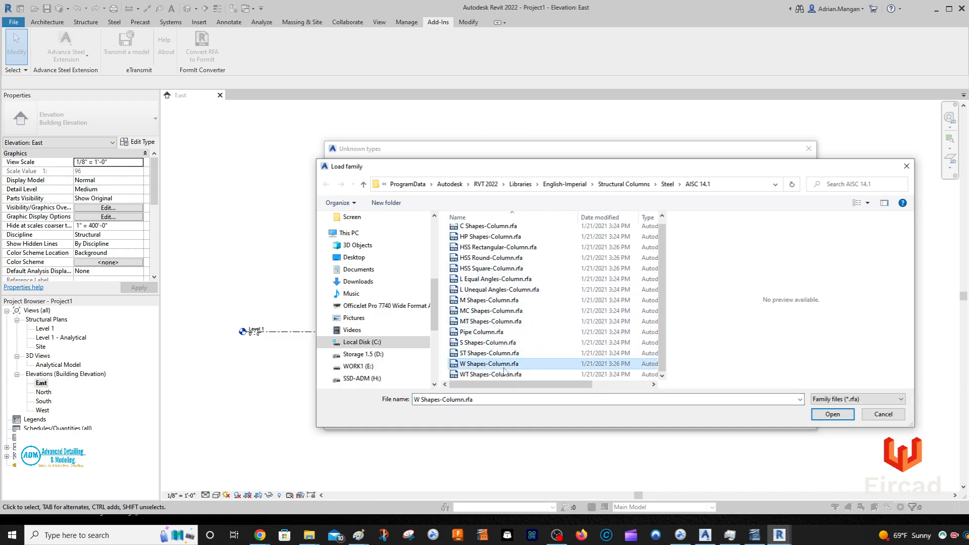
{"action": "left_click", "coordinate": [832, 415]}
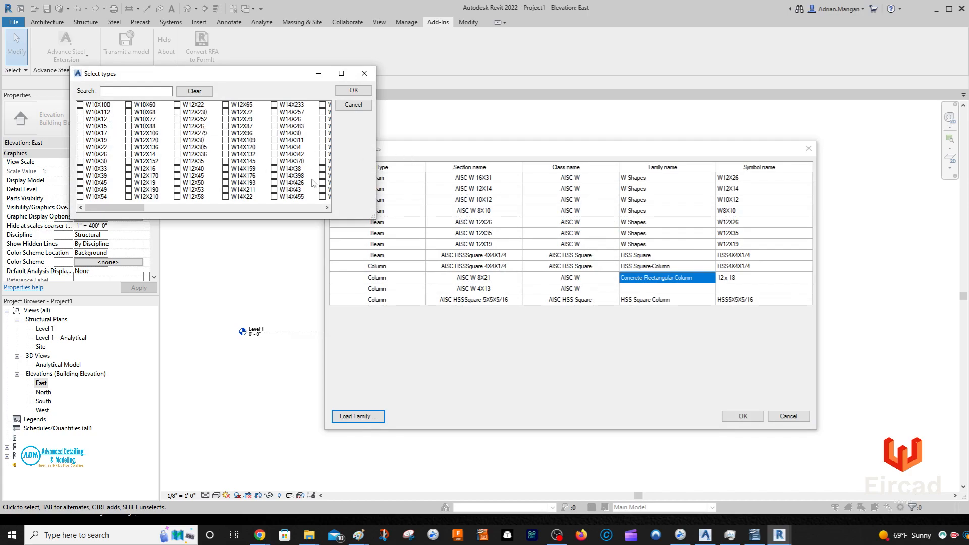
{"action": "left_click", "coordinate": [304, 209]}
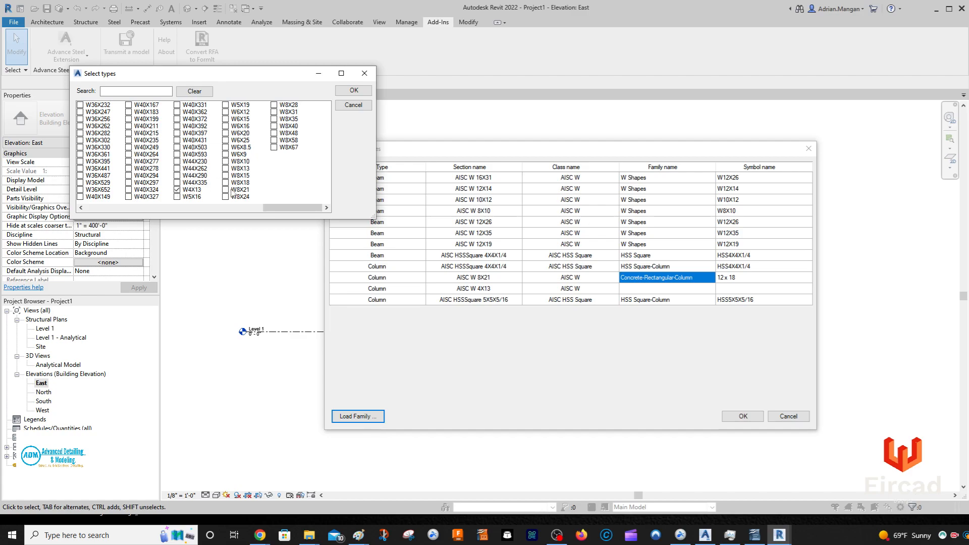
{"action": "left_click", "coordinate": [353, 91]}
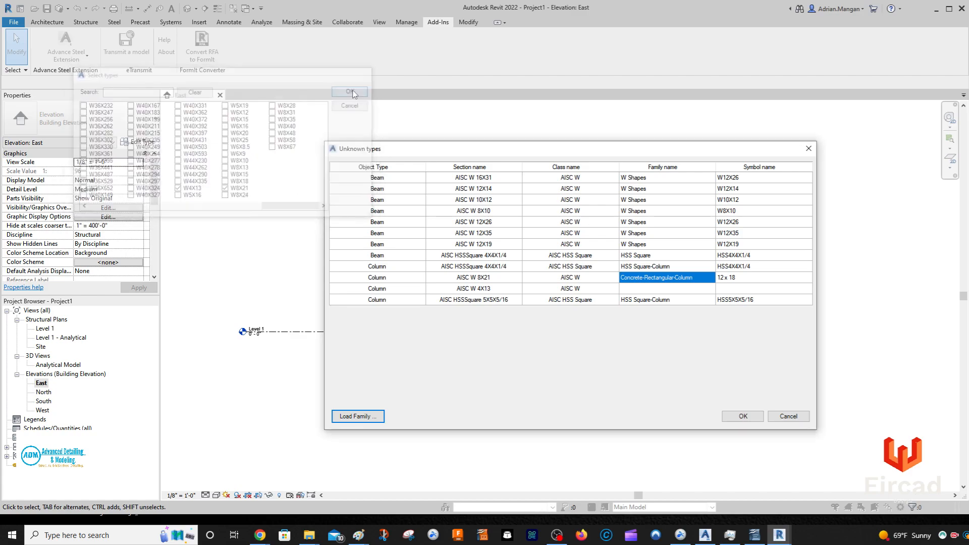
- Map the AISC W 8X21 column to the W Shapes-Column family with symbol W8X21
{"action": "left_click", "coordinate": [710, 277]}
{"action": "left_click", "coordinate": [710, 277]}
{"action": "left_click", "coordinate": [677, 300]}
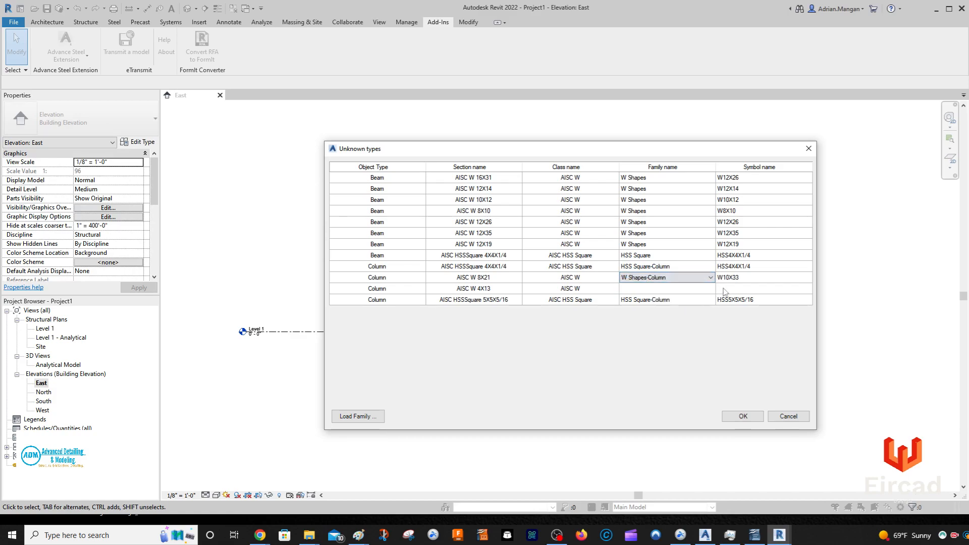
{"action": "left_click", "coordinate": [740, 279]}
{"action": "left_click", "coordinate": [754, 283]}
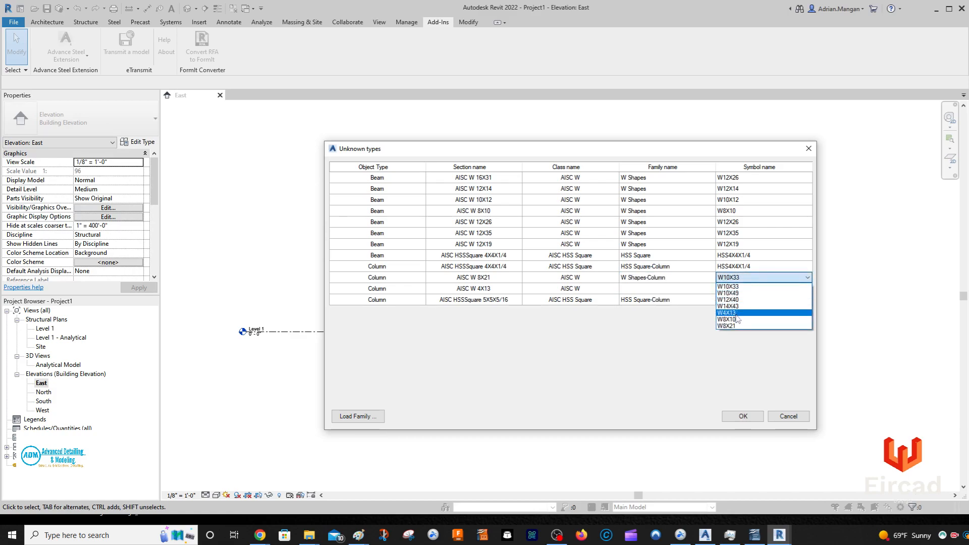
{"action": "left_click", "coordinate": [737, 326]}
- Map the AISC W 4X13 column to the W Shapes-Column family with symbol W4X13
{"action": "left_click", "coordinate": [710, 289]}
{"action": "left_click", "coordinate": [709, 289]}
{"action": "left_click", "coordinate": [660, 312]}
{"action": "left_click", "coordinate": [773, 290]}
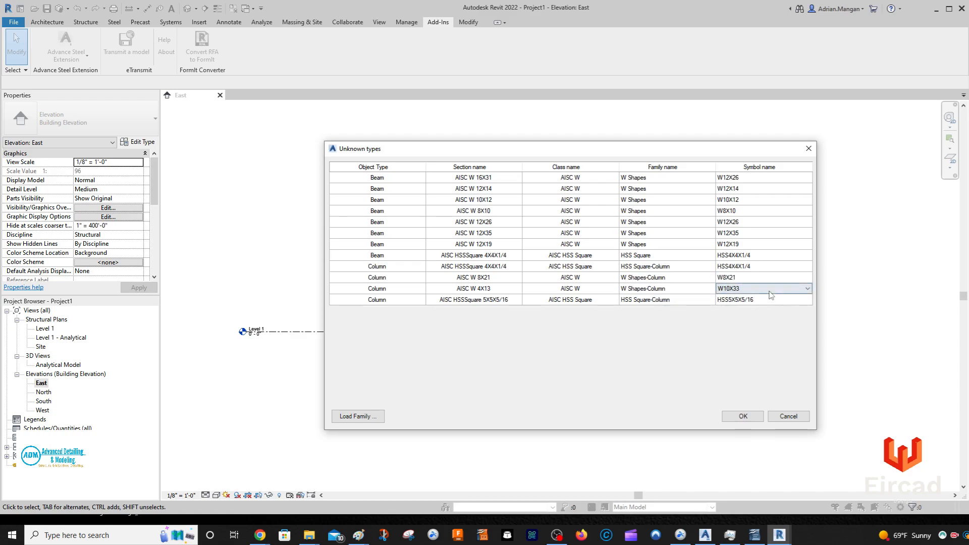
{"action": "left_click", "coordinate": [772, 290]}
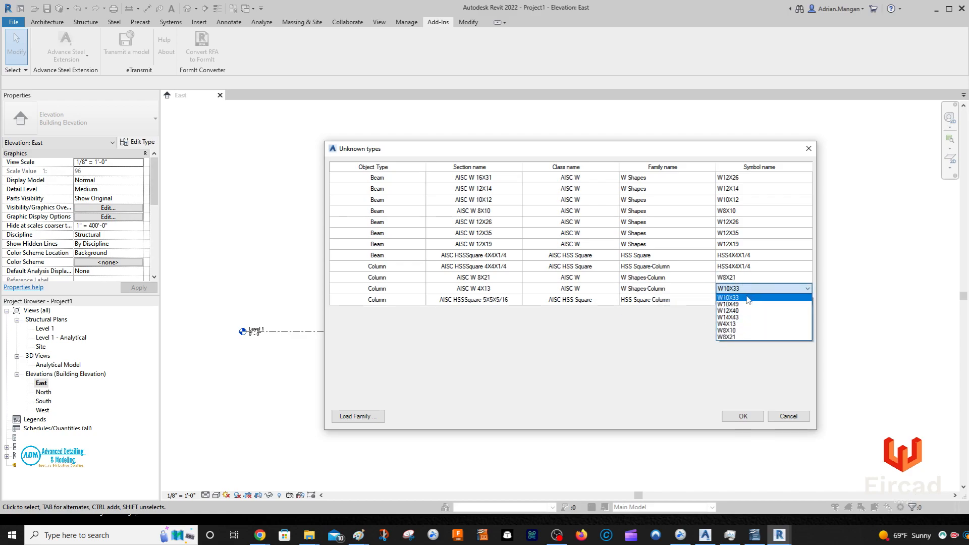
{"action": "left_click", "coordinate": [737, 323]}
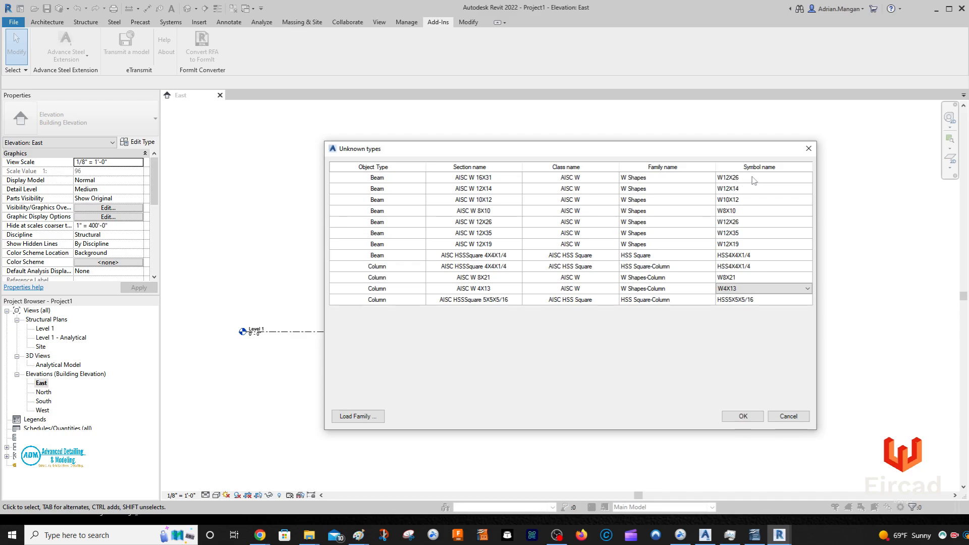
- Map the AISC W 16X31 beam to the W Shapes symbol W16X26
{"action": "left_click", "coordinate": [767, 178]}
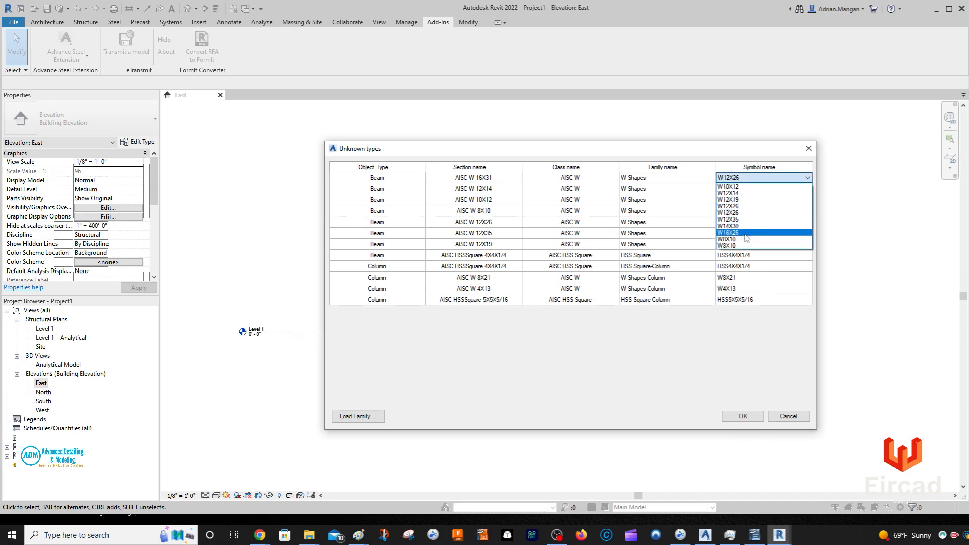
{"action": "left_click", "coordinate": [744, 233]}
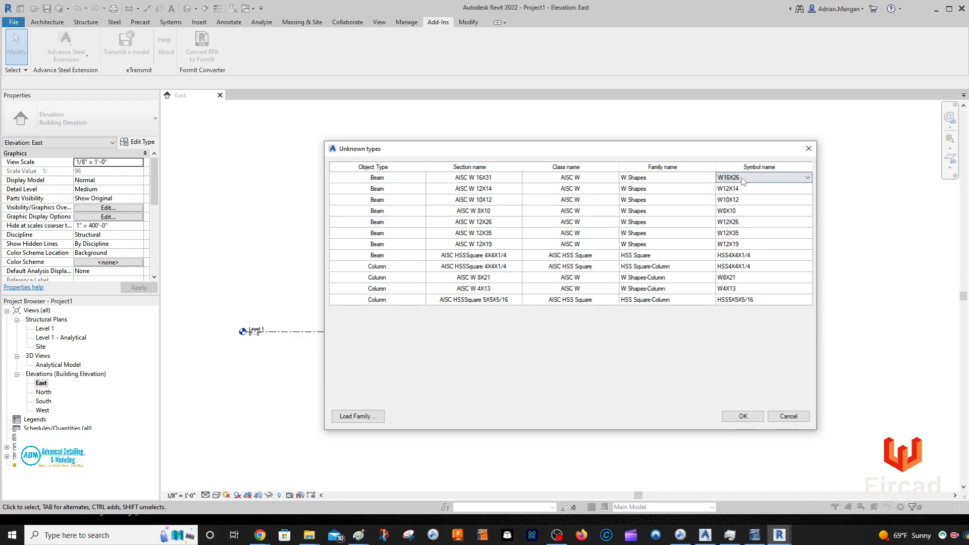
{"action": "left_click", "coordinate": [742, 180]}
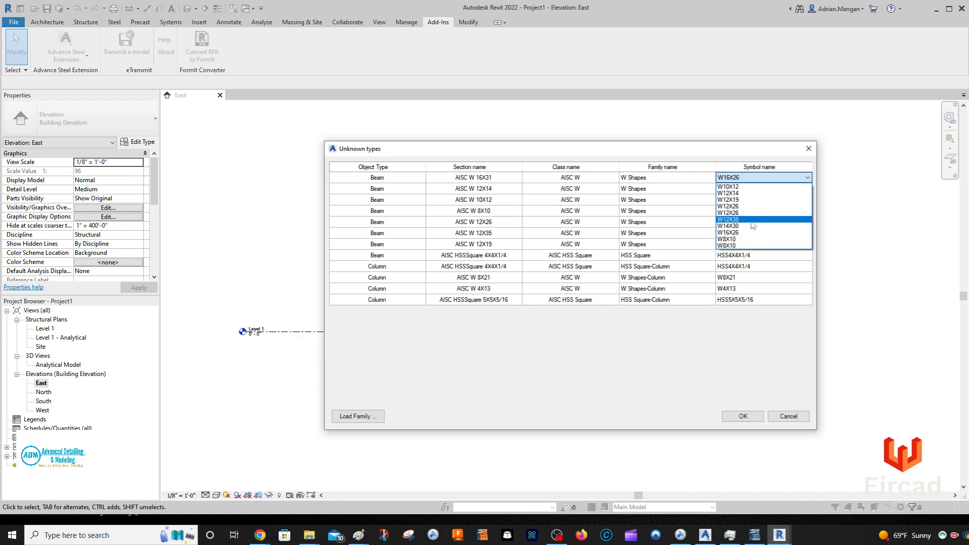
{"action": "left_click", "coordinate": [616, 180]}
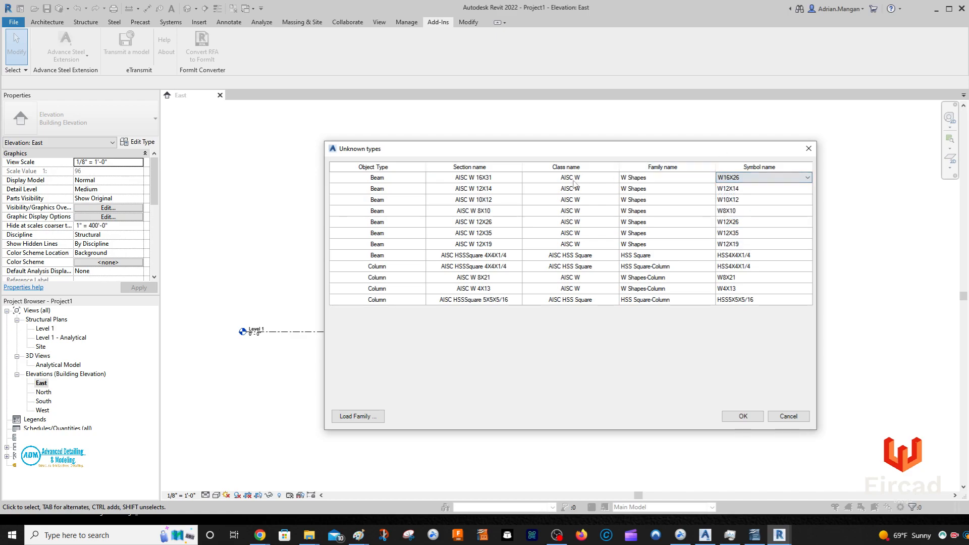
- Load the W Shapes family with type W16X31 from the English-Imperial Structural Framing, Steel, AISC 14.1 library
{"action": "left_click", "coordinate": [356, 415]}
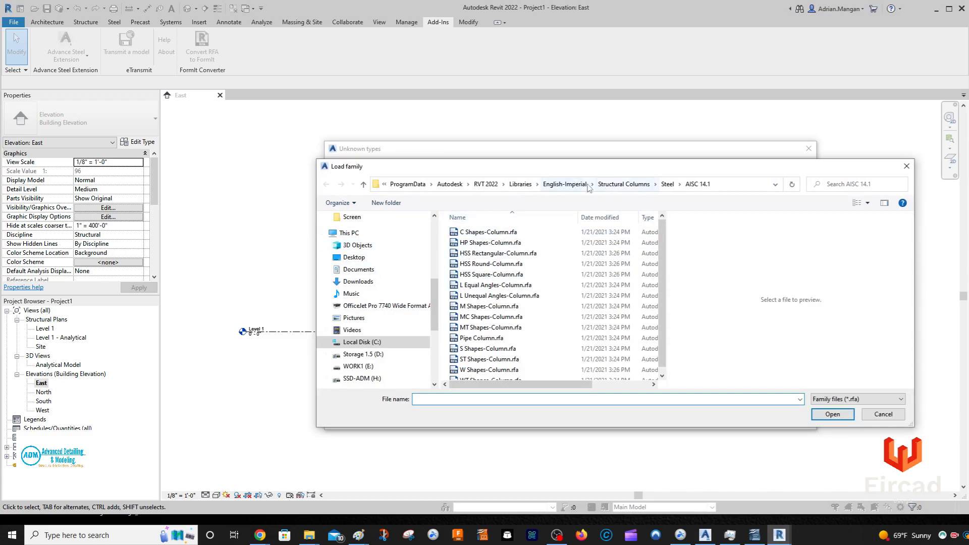
{"action": "left_click", "coordinate": [565, 183]}
{"action": "scroll", "coordinate": [487, 339], "scroll_direction": "down", "scroll_amount": 2}
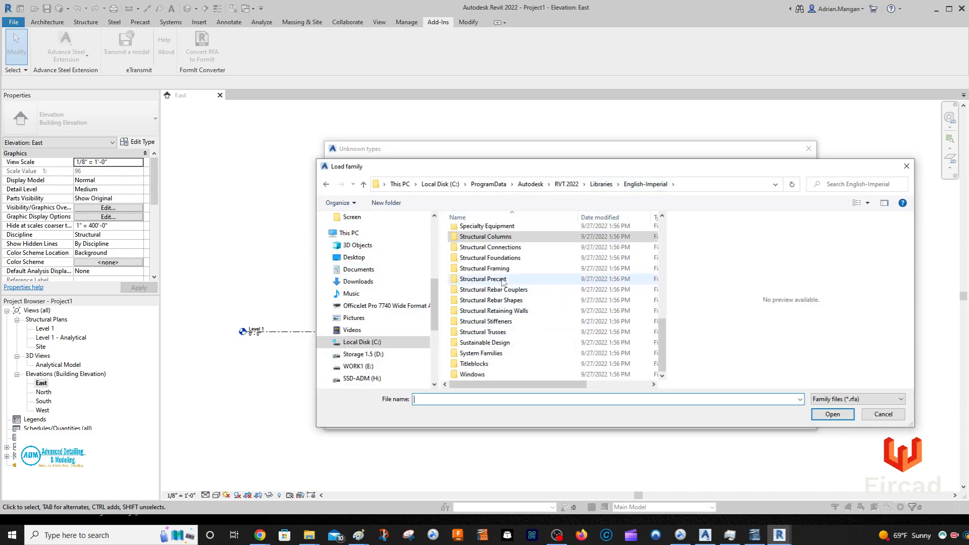
{"action": "double_click", "coordinate": [485, 269]}
{"action": "double_click", "coordinate": [466, 264]}
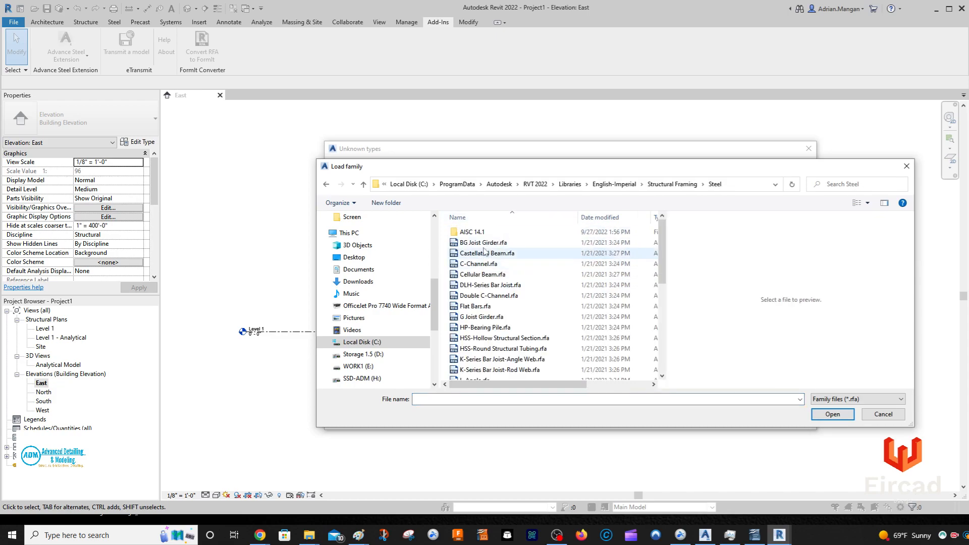
{"action": "double_click", "coordinate": [487, 234]}
{"action": "scroll", "coordinate": [487, 323], "scroll_direction": "down", "scroll_amount": 5}
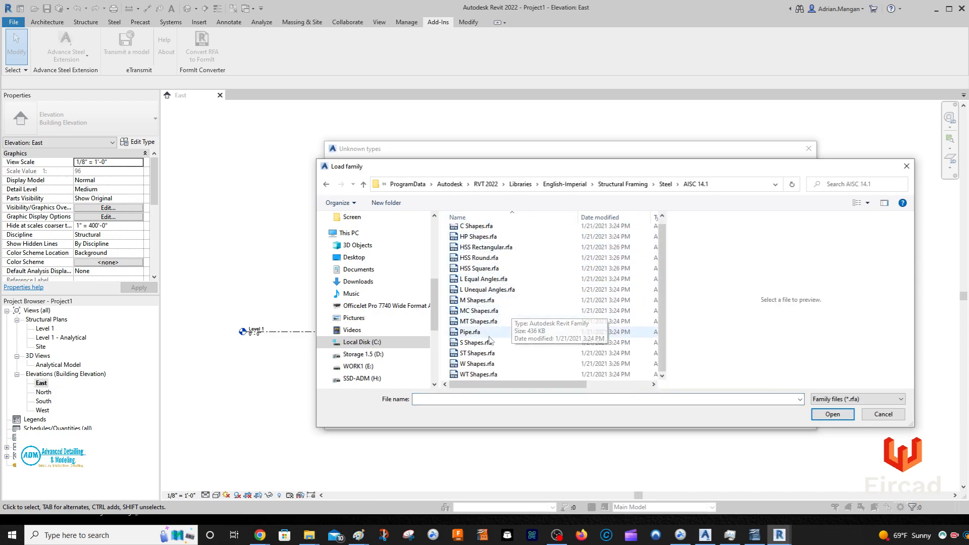
{"action": "double_click", "coordinate": [488, 362]}
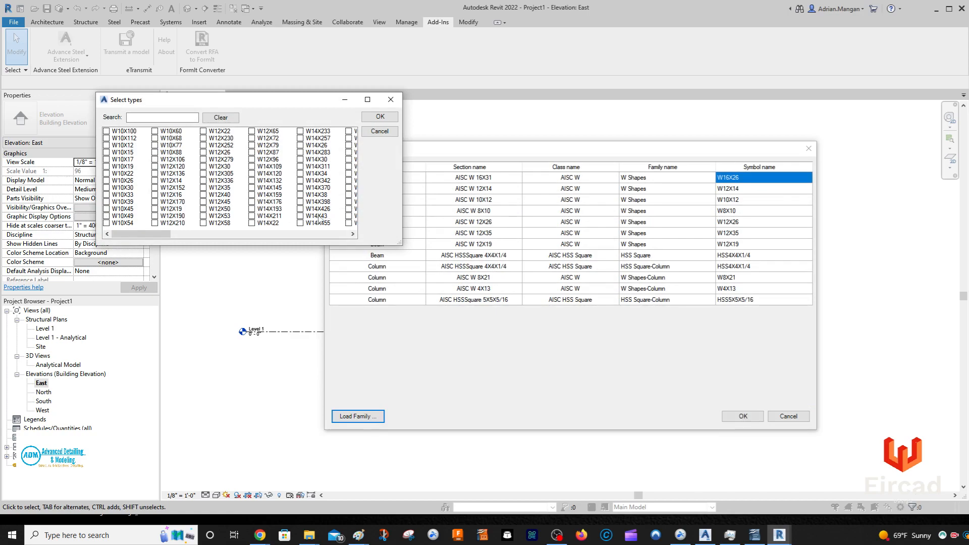
{"action": "left_click", "coordinate": [337, 234]}
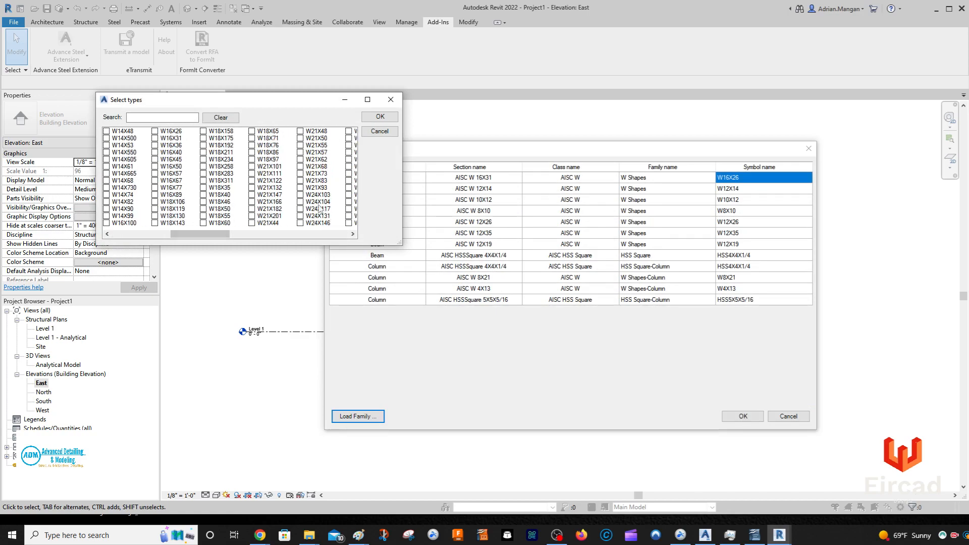
{"action": "left_click", "coordinate": [165, 138]}
{"action": "left_click", "coordinate": [379, 117]}
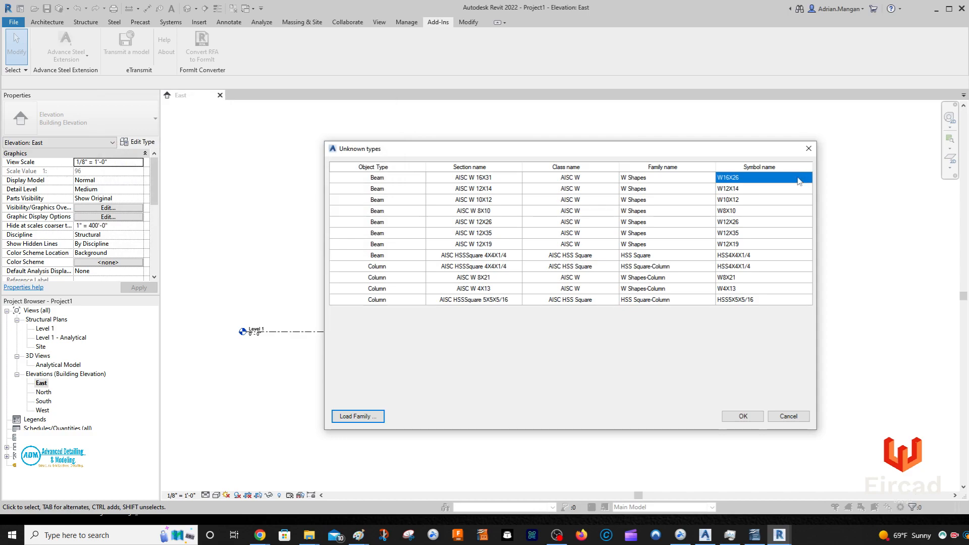
- Map the AISC W 16X31 beam to symbol W16X31 and accept all type mappings to import the model
{"action": "left_click", "coordinate": [799, 179]}
{"action": "left_click", "coordinate": [769, 181]}
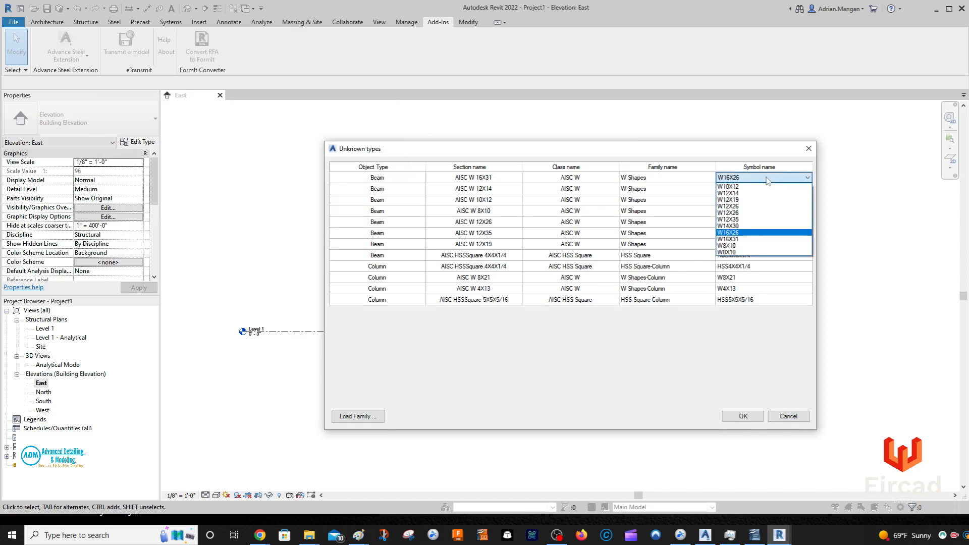
{"action": "left_click", "coordinate": [750, 243]}
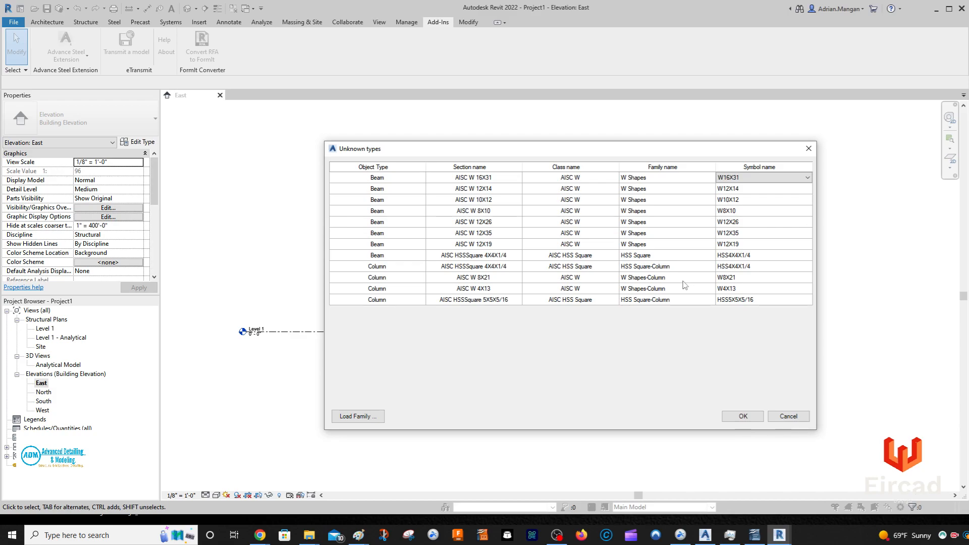
{"action": "left_click", "coordinate": [745, 417]}
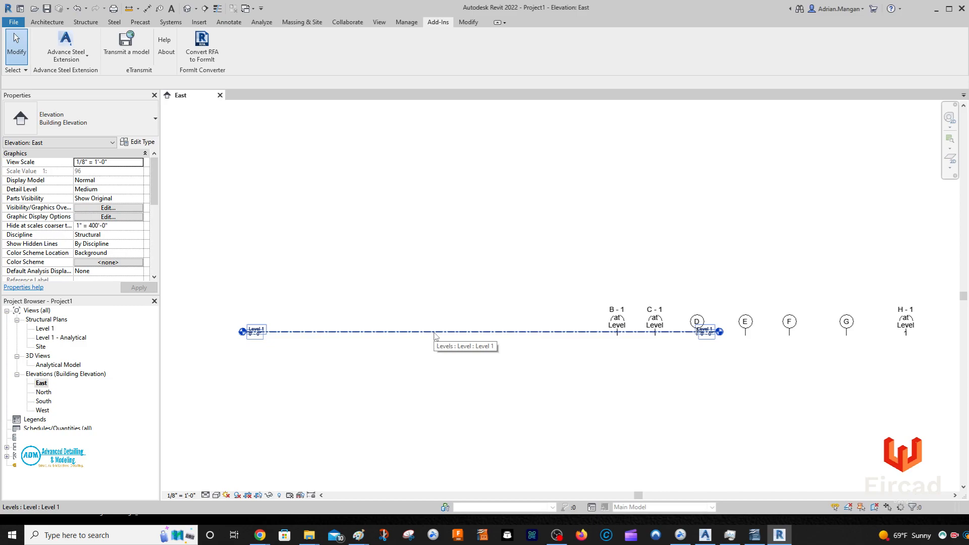
- Set the East elevation's detail level to Fine
{"action": "scroll", "coordinate": [496, 335], "scroll_direction": "down", "scroll_amount": 1}
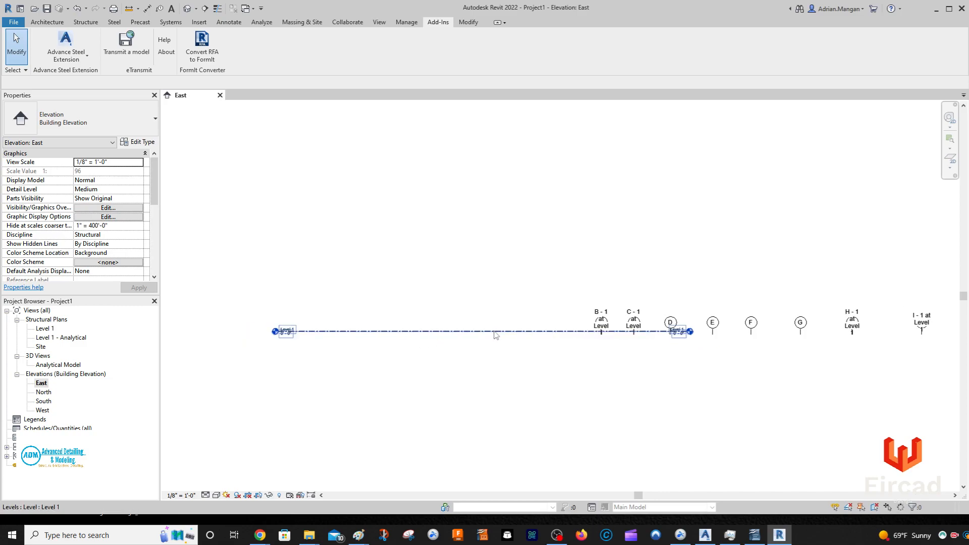
{"action": "scroll", "coordinate": [492, 326], "scroll_direction": "up", "scroll_amount": 1}
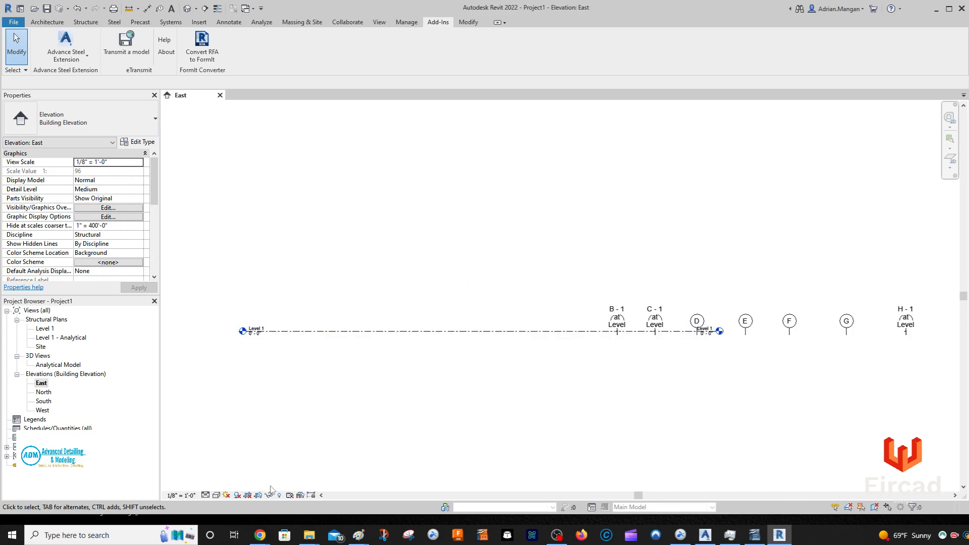
{"action": "left_click", "coordinate": [205, 496]}
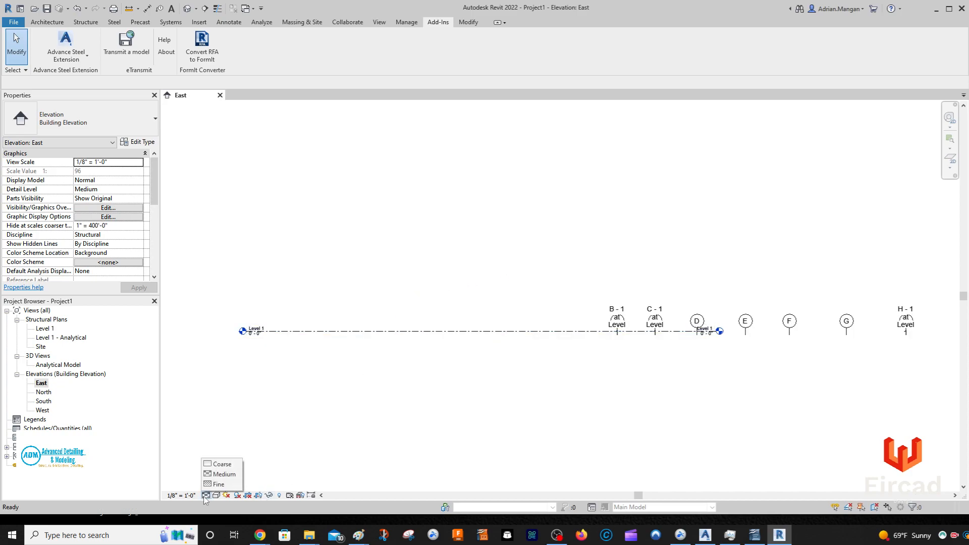
{"action": "left_click", "coordinate": [216, 488]}
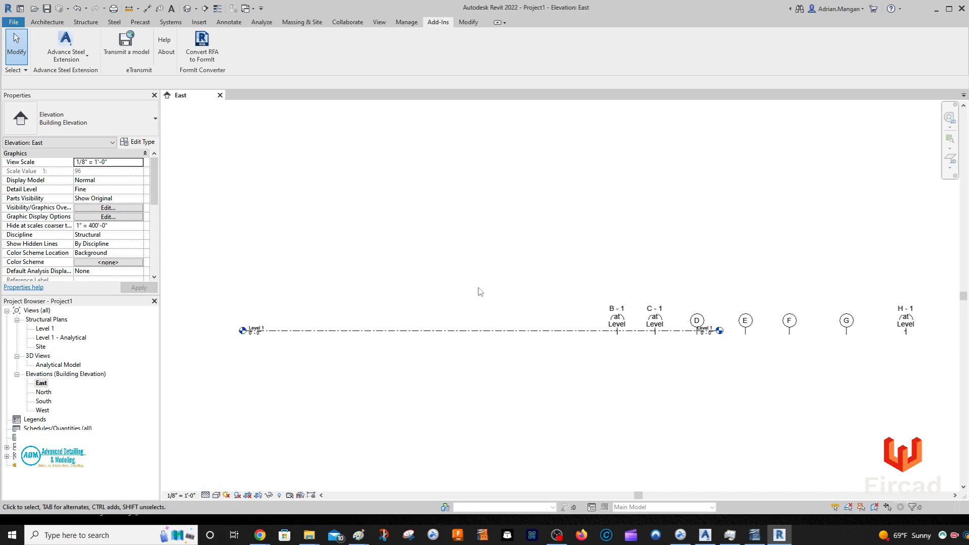
{"action": "scroll", "coordinate": [497, 284], "scroll_direction": "down", "scroll_amount": 3}
{"action": "scroll", "coordinate": [497, 286], "scroll_direction": "down", "scroll_amount": 5}
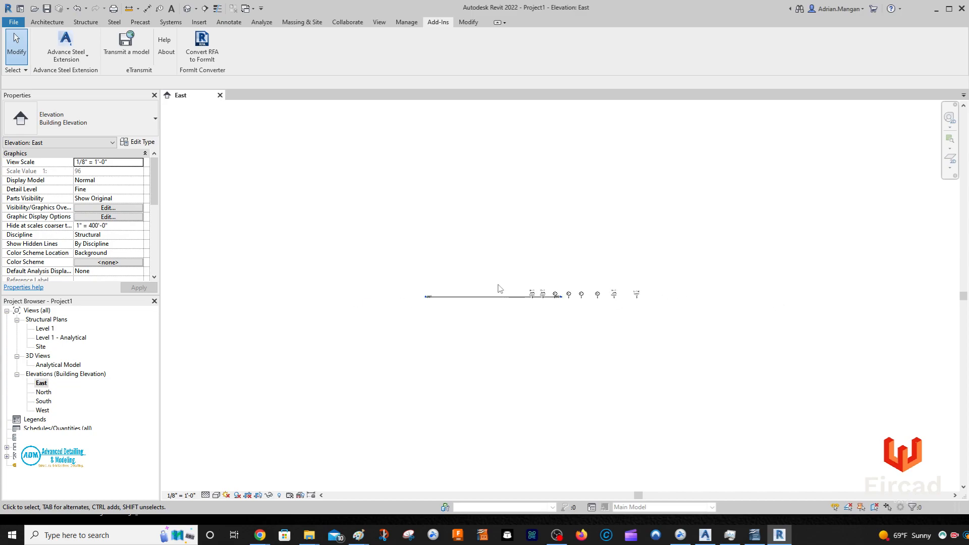
{"action": "scroll", "coordinate": [497, 289], "scroll_direction": "up", "scroll_amount": 5}
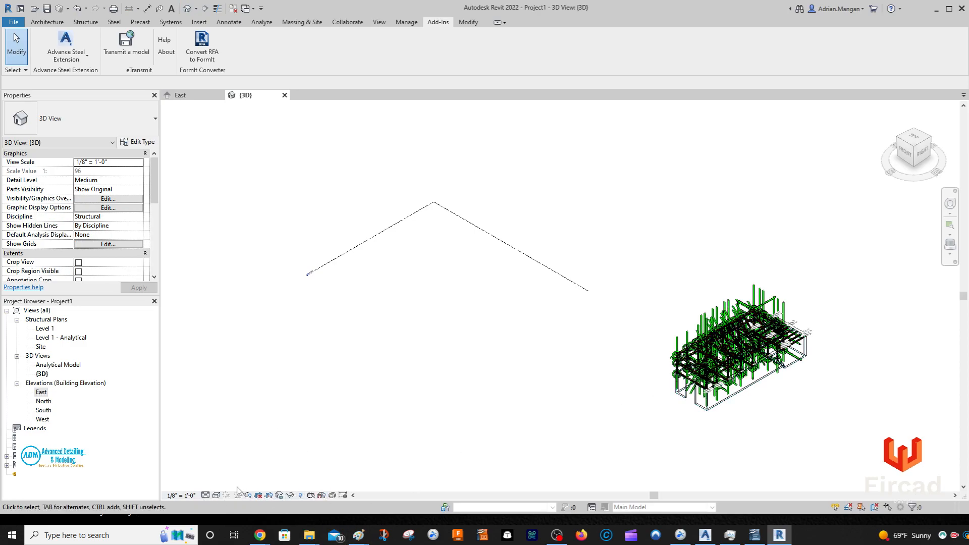
- Set the default 3D view's detail level to Fine and switch it to a shaded visual style
{"action": "left_click", "coordinate": [205, 495]}
{"action": "left_click", "coordinate": [218, 485]}
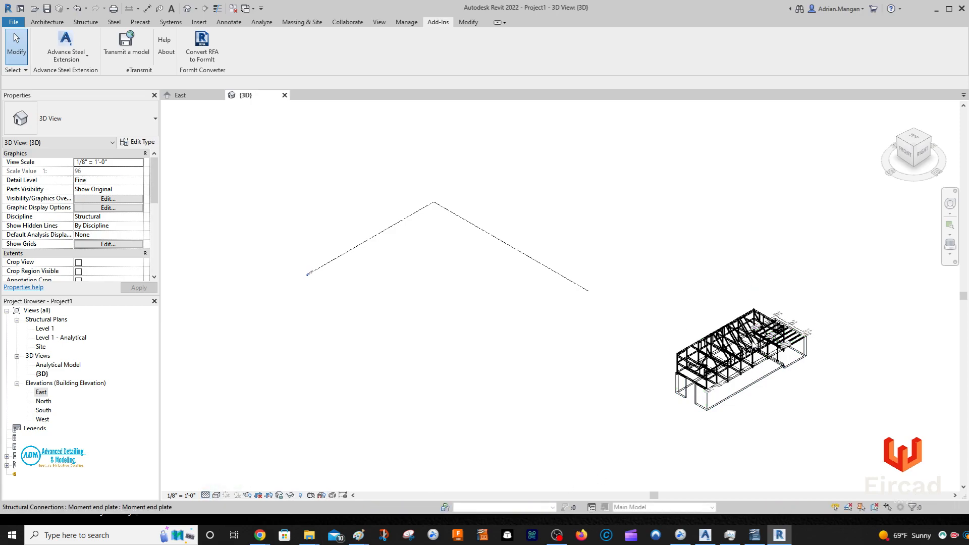
{"action": "scroll", "coordinate": [786, 357], "scroll_direction": "up", "scroll_amount": 4}
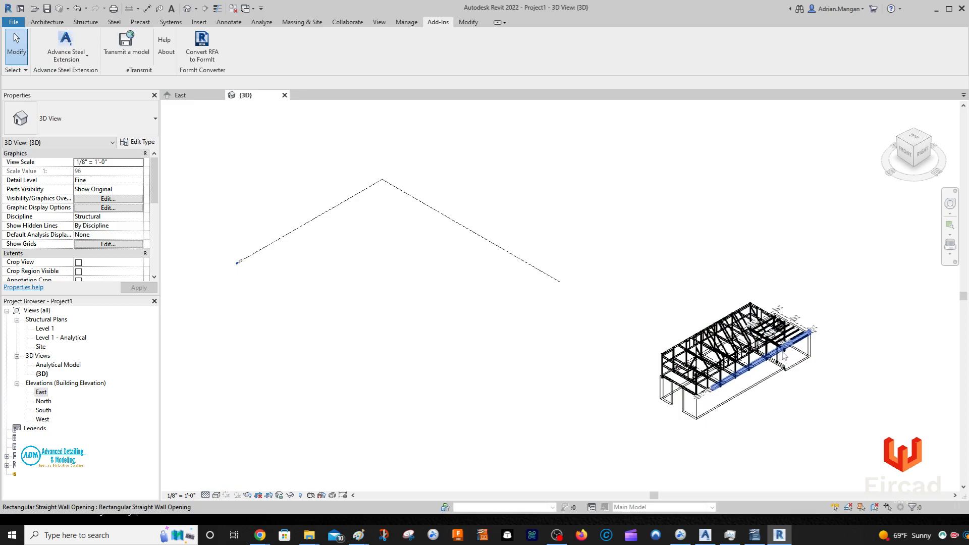
{"action": "scroll", "coordinate": [786, 357], "scroll_direction": "up", "scroll_amount": 3}
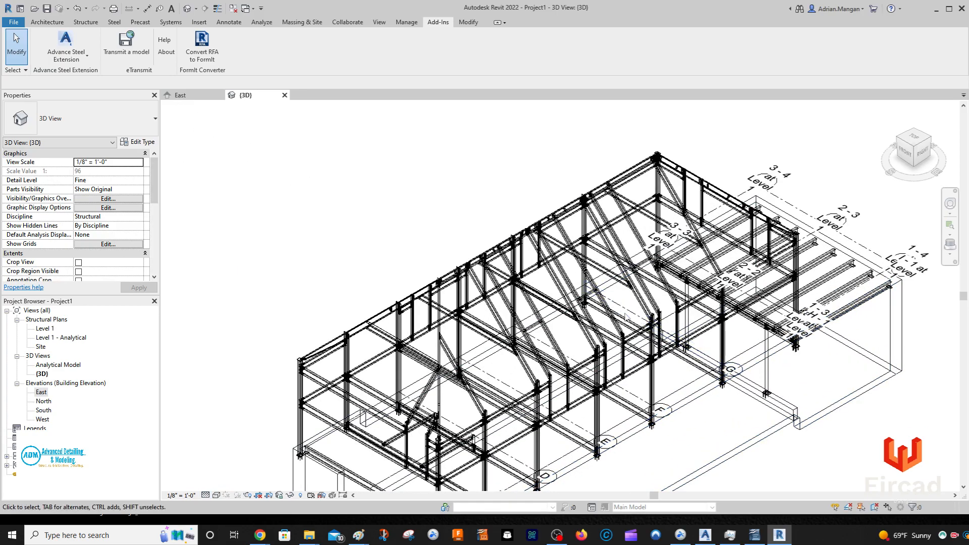
{"action": "scroll", "coordinate": [724, 331], "scroll_direction": "up", "scroll_amount": 3}
{"action": "scroll", "coordinate": [724, 330], "scroll_direction": "up", "scroll_amount": 5}
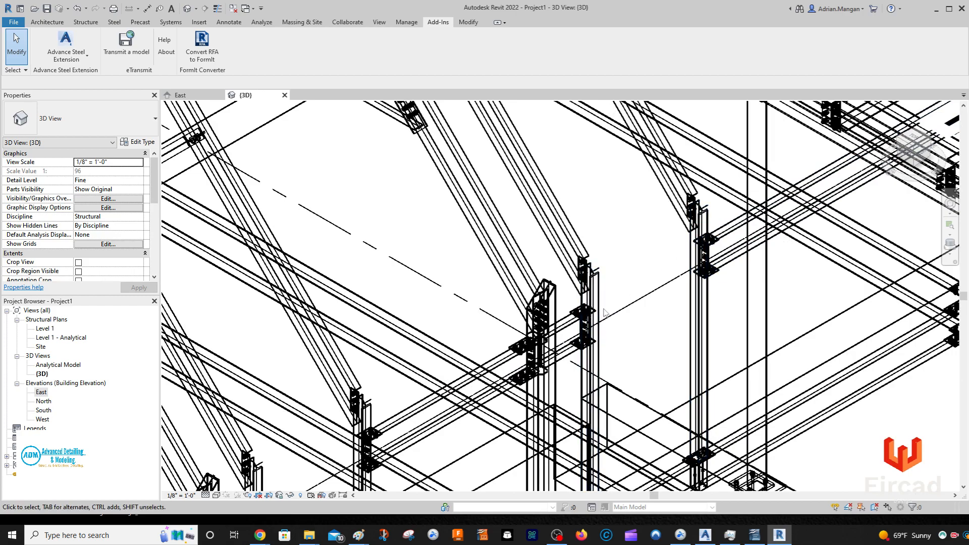
{"action": "scroll", "coordinate": [609, 306], "scroll_direction": "down", "scroll_amount": 6}
{"action": "middle_click_drag", "start_coordinate": [683, 298], "coordinate": [756, 279]}
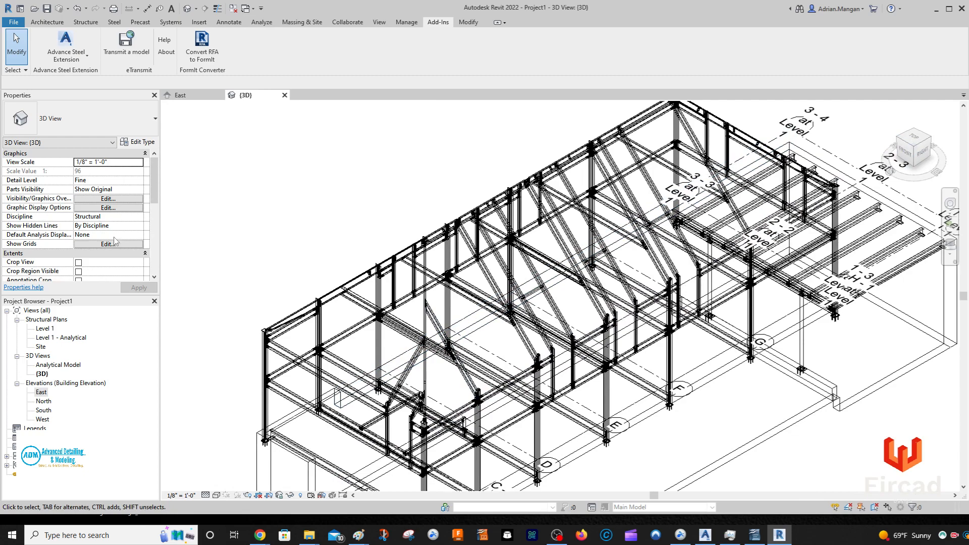
{"action": "middle_click_drag", "start_coordinate": [306, 282], "coordinate": [314, 253]}
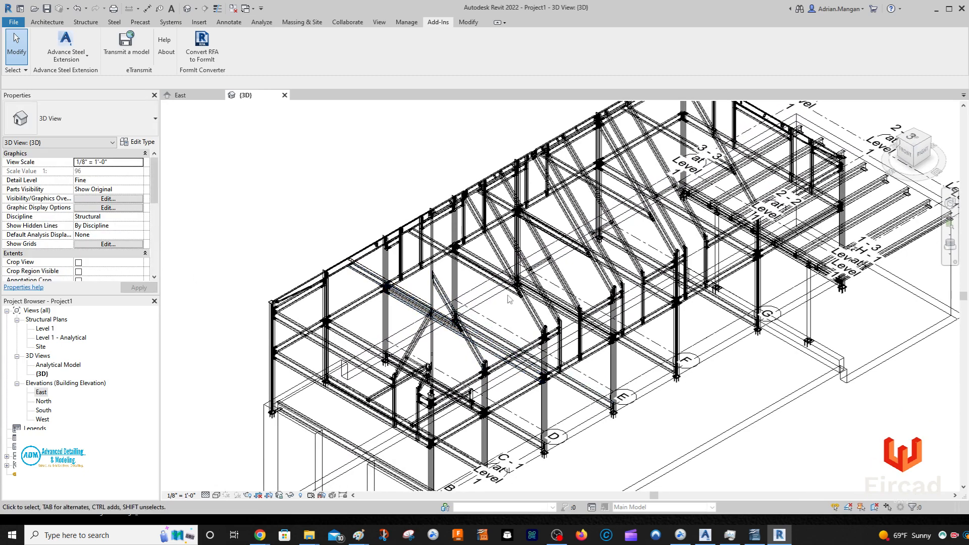
{"action": "left_click", "coordinate": [216, 495]}
{"action": "middle_click_drag", "start_coordinate": [525, 252], "coordinate": [615, 337], "text": "shift"}
{"action": "scroll", "coordinate": [591, 308], "scroll_direction": "down", "scroll_amount": 4}
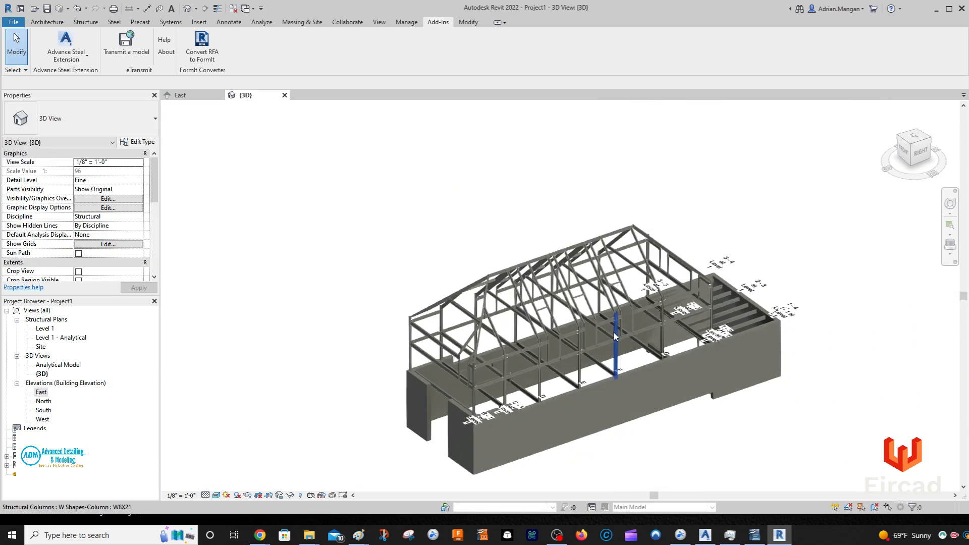
- Orient the 3D view to the top with both Level 1 and the imported structure in view
{"action": "scroll", "coordinate": [619, 335], "scroll_direction": "down", "scroll_amount": 4}
{"action": "middle_click_drag", "start_coordinate": [411, 253], "coordinate": [686, 316]}
{"action": "scroll", "coordinate": [323, 240], "scroll_direction": "up", "scroll_amount": 5}
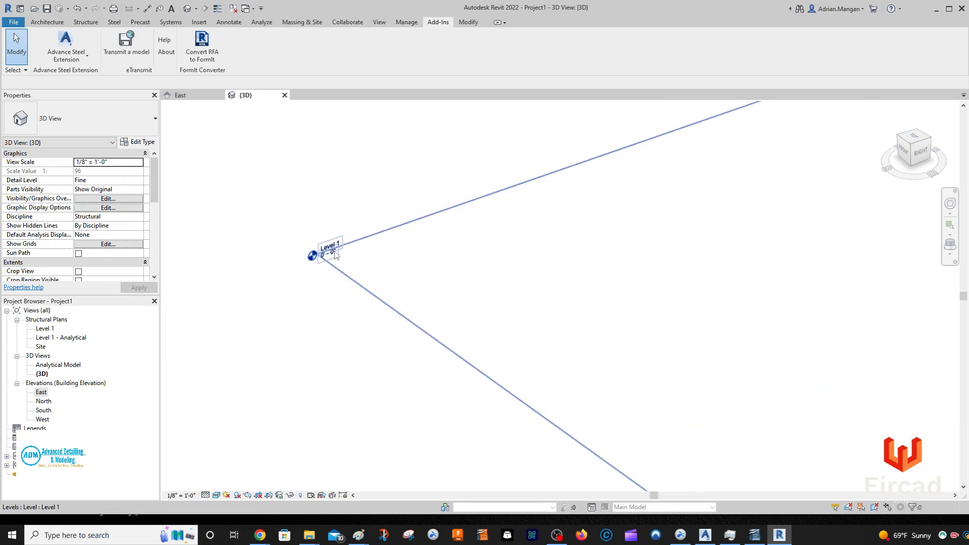
{"action": "scroll", "coordinate": [333, 258], "scroll_direction": "down", "scroll_amount": 5}
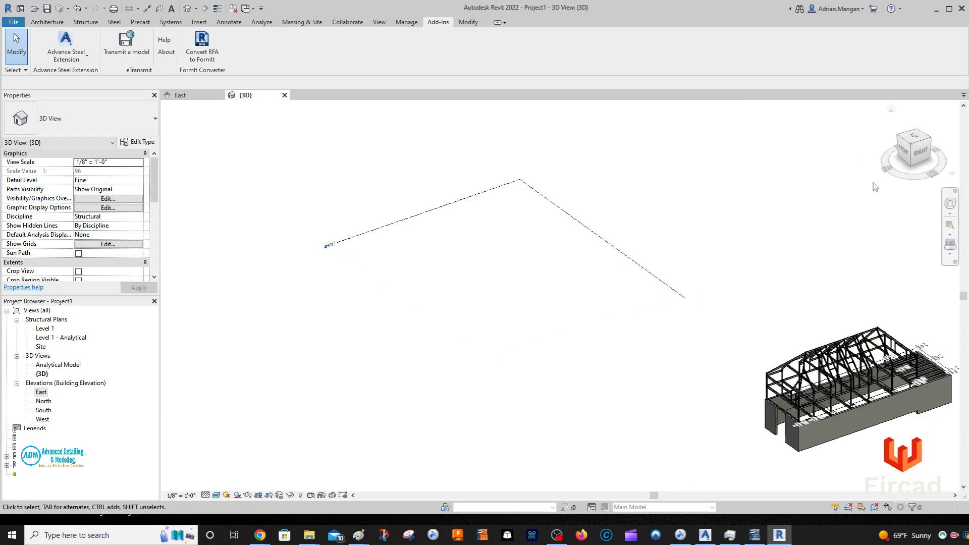
{"action": "left_click", "coordinate": [914, 145]}
{"action": "left_click", "coordinate": [914, 143]}
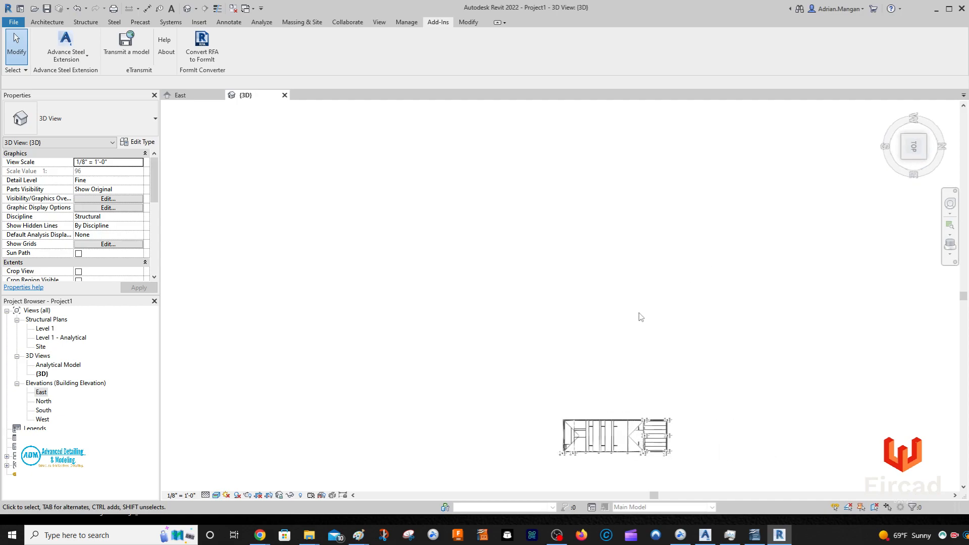
{"action": "scroll", "coordinate": [627, 291], "scroll_direction": "down", "scroll_amount": 2}
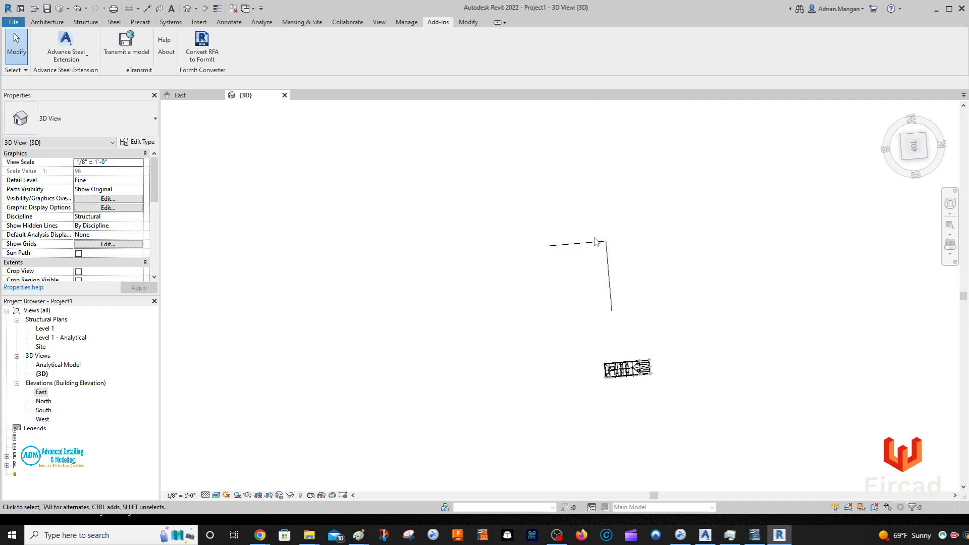
- Resize the Level 1 extents in the 3D view on all sides so they closely surround the imported structure
{"action": "left_click", "coordinate": [583, 315]}
{"action": "left_click_drag", "start_coordinate": [583, 317], "coordinate": [591, 387]}
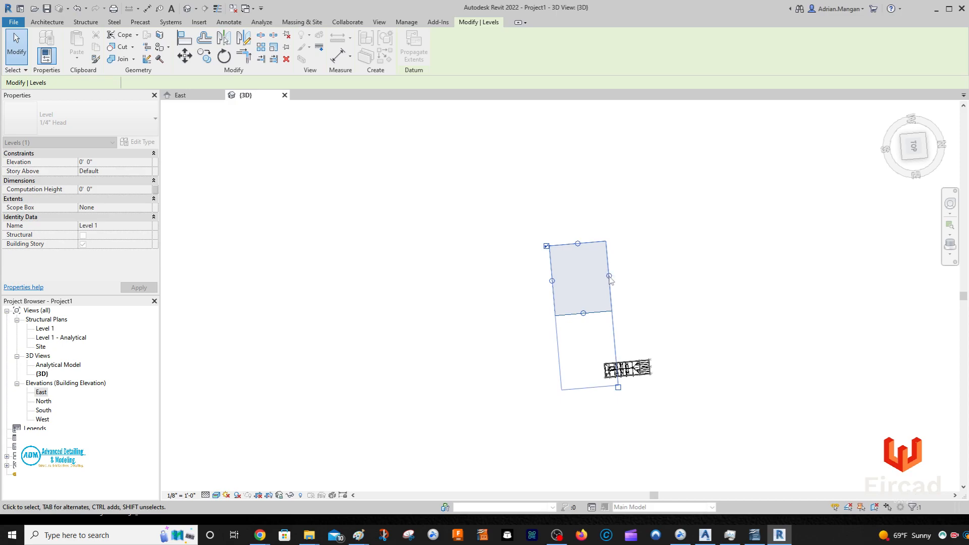
{"action": "mouse_move", "coordinate": [619, 275]}
{"action": "left_mouse_down"}
{"action": "mouse_move", "coordinate": [628, 274]}
{"action": "mouse_move", "coordinate": [610, 307]}
{"action": "left_mouse_up"}
{"action": "key", "text": "Escape"}
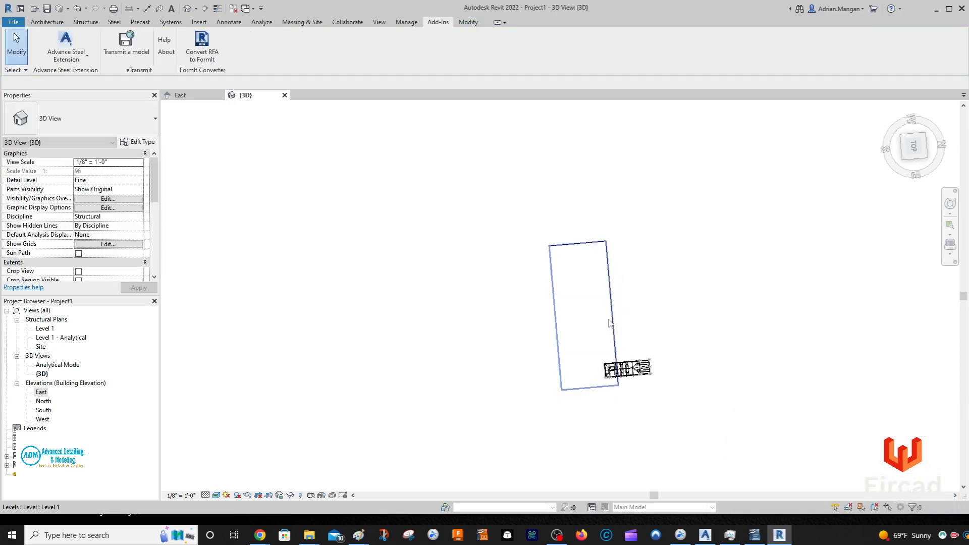
{"action": "left_click_drag", "start_coordinate": [616, 314], "coordinate": [651, 312]}
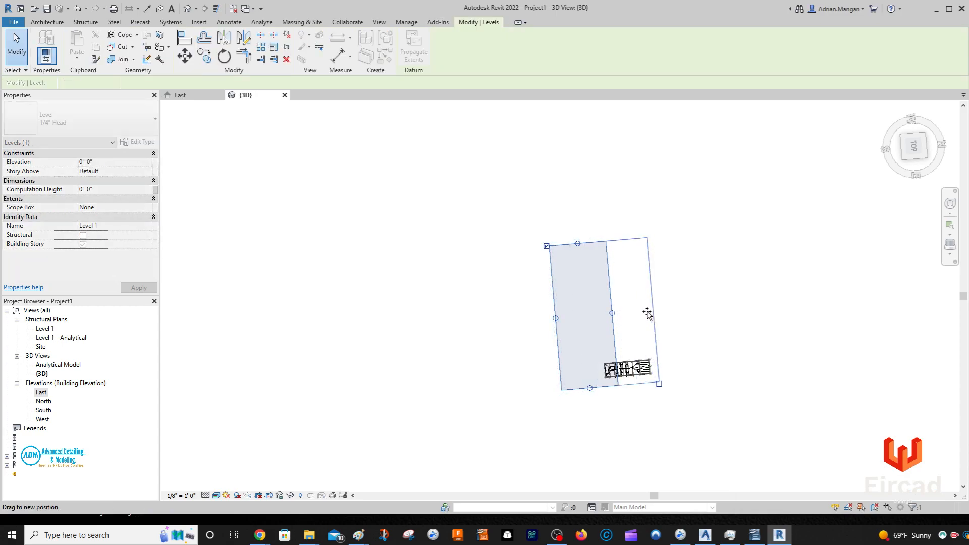
{"action": "left_click_drag", "start_coordinate": [597, 250], "coordinate": [610, 355]}
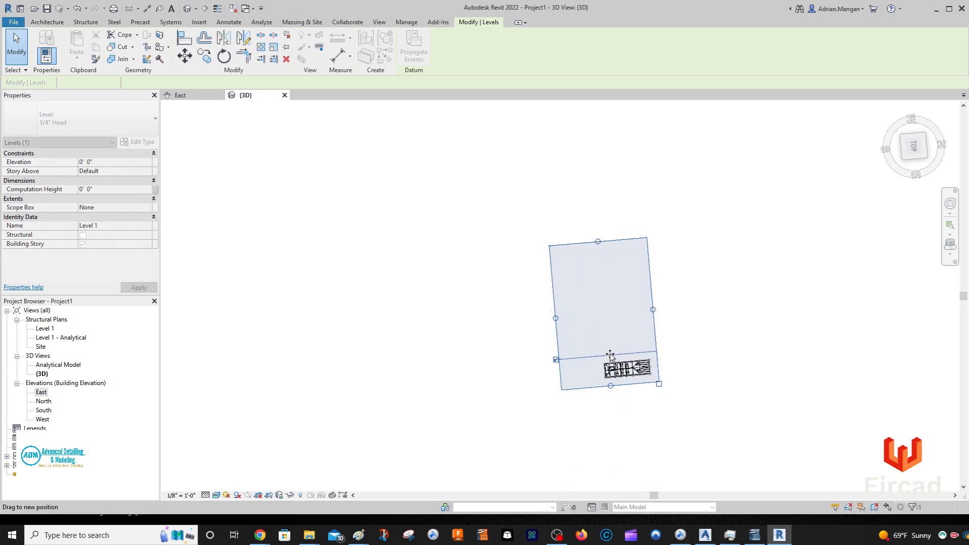
{"action": "left_click_drag", "start_coordinate": [565, 380], "coordinate": [593, 378]}
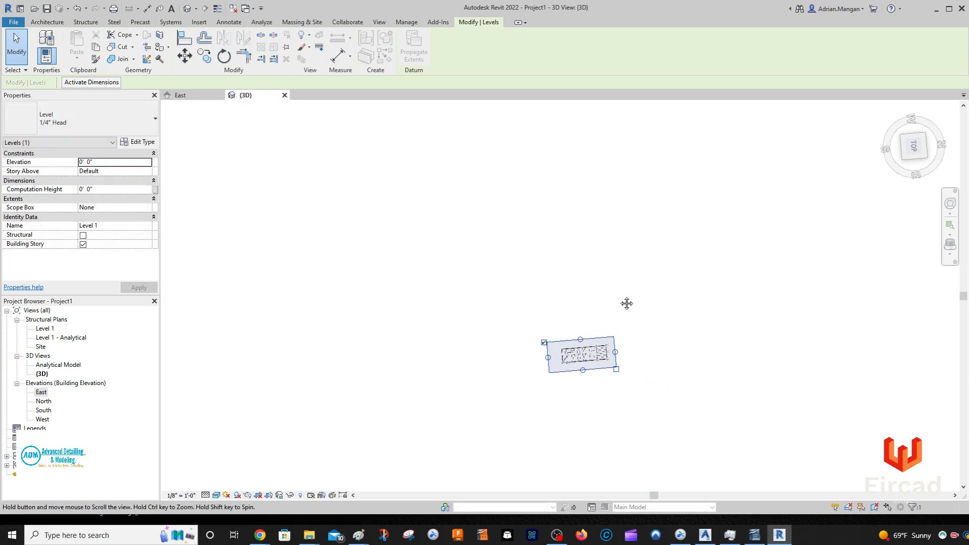
{"action": "left_click", "coordinate": [601, 320]}
{"action": "middle_click_drag", "start_coordinate": [578, 345], "coordinate": [636, 127], "text": "shift"}
{"action": "scroll", "coordinate": [569, 378], "scroll_direction": "up", "scroll_amount": 8}
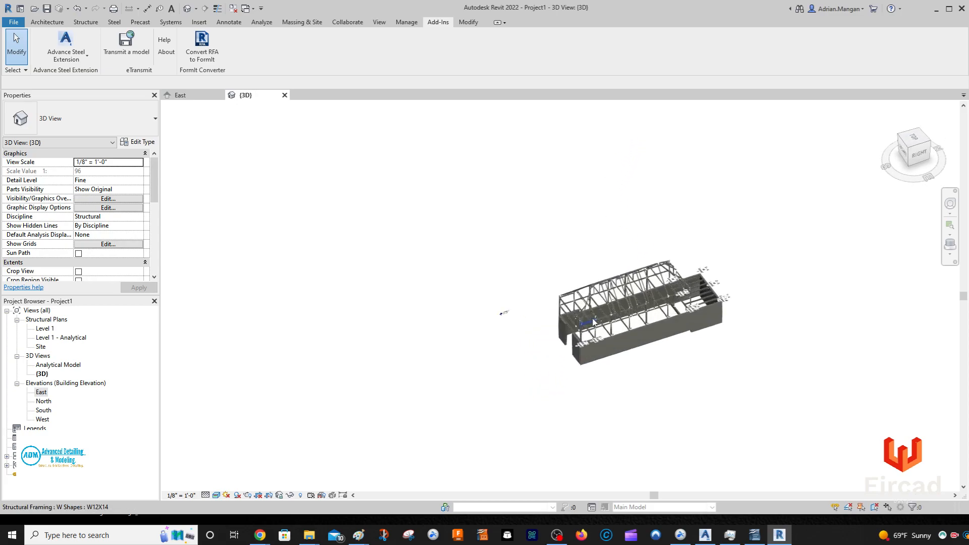
{"action": "middle_click_drag", "start_coordinate": [591, 330], "coordinate": [301, 234], "text": "shift"}
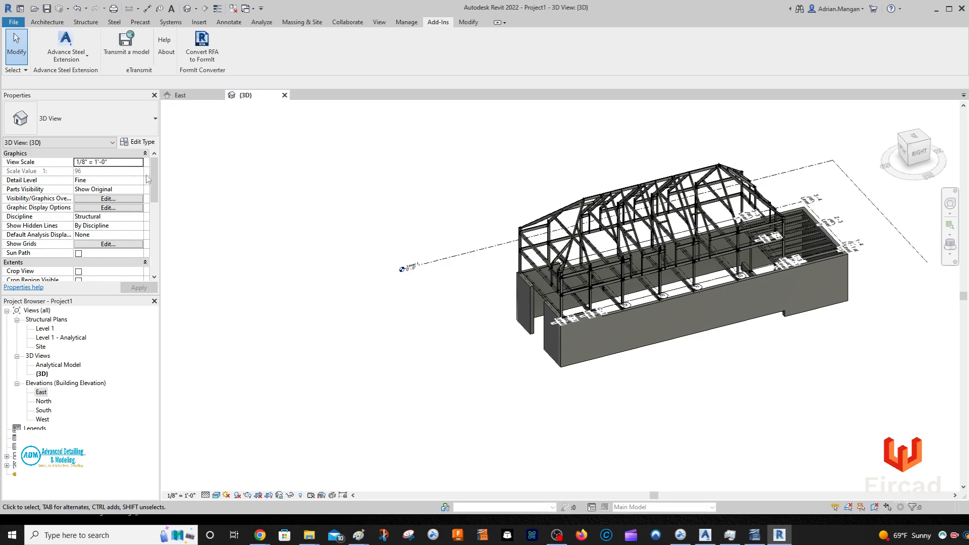
- Set the East elevation's visual style to Realistic and close that view to return to the 3D view
{"action": "left_click", "coordinate": [179, 96]}
{"action": "scroll", "coordinate": [575, 296], "scroll_direction": "up", "scroll_amount": 2}
{"action": "scroll", "coordinate": [595, 308], "scroll_direction": "down", "scroll_amount": 4}
{"action": "scroll", "coordinate": [594, 308], "scroll_direction": "down", "scroll_amount": 1}
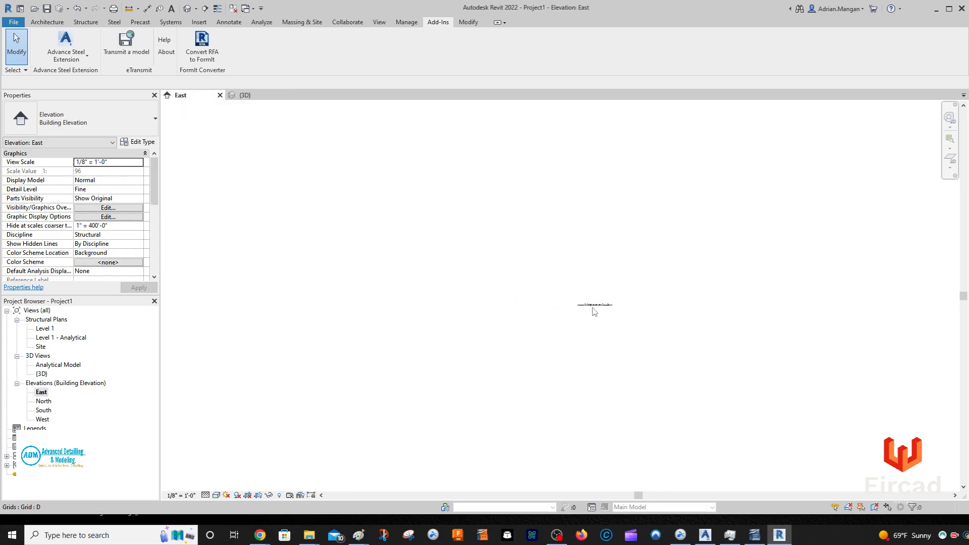
{"action": "left_click", "coordinate": [218, 496]}
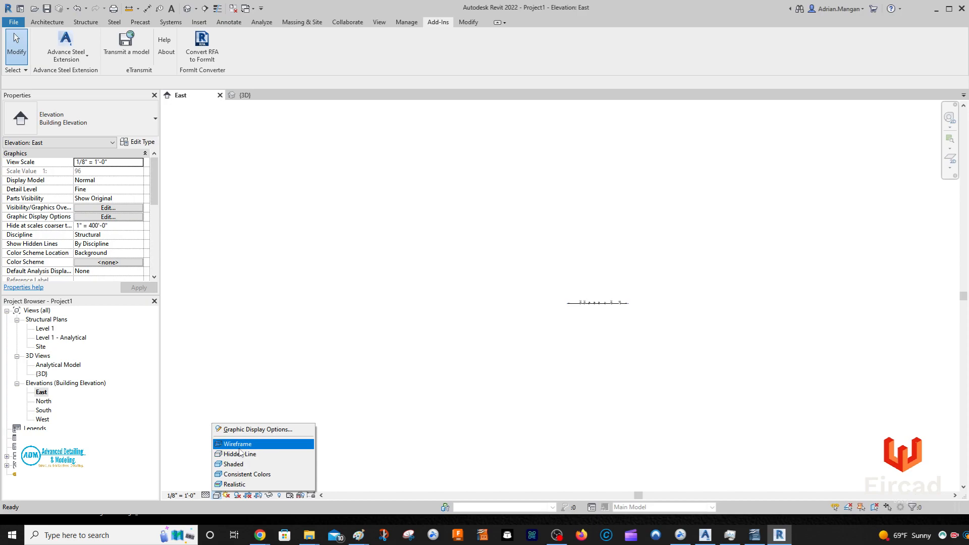
{"action": "left_click", "coordinate": [235, 484]}
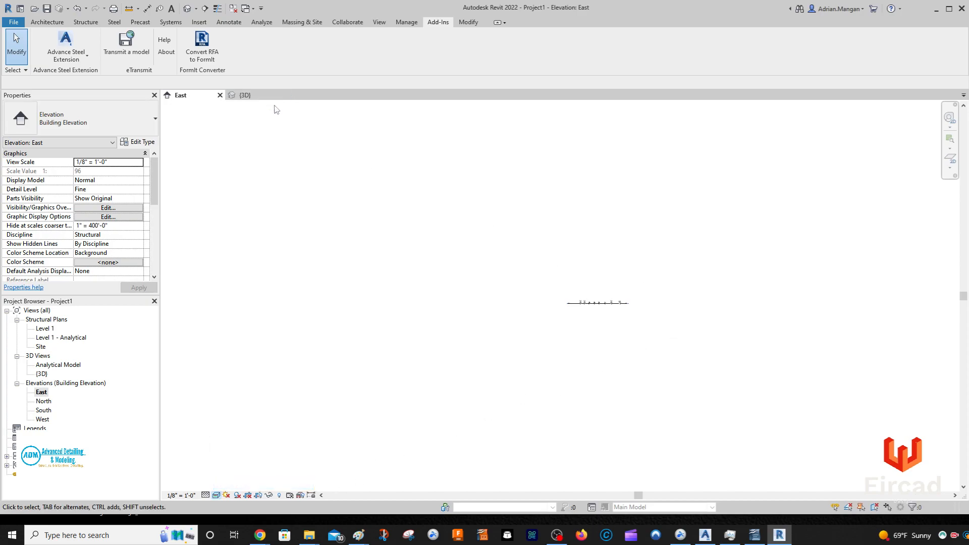
{"action": "left_click", "coordinate": [220, 95]}
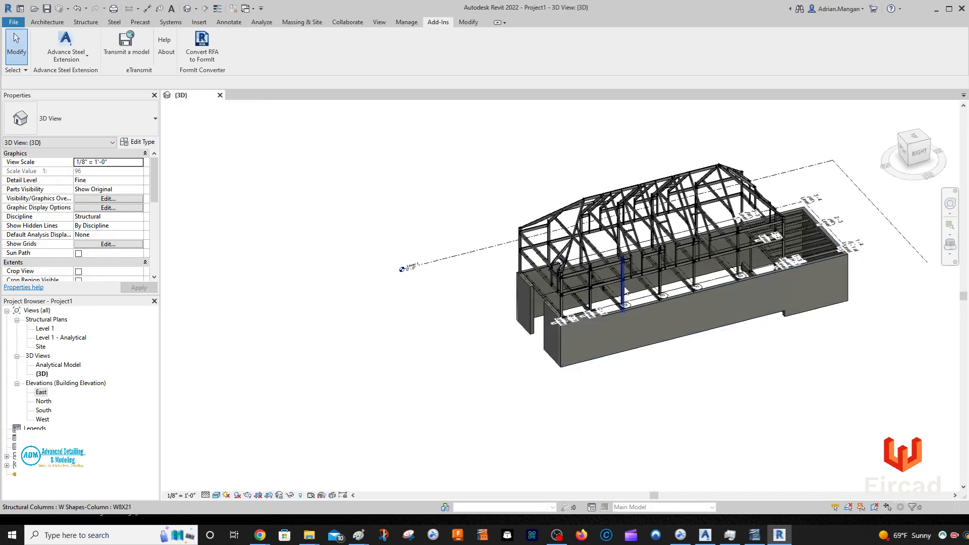
{"action": "middle_click_drag", "start_coordinate": [631, 292], "coordinate": [548, 350]}
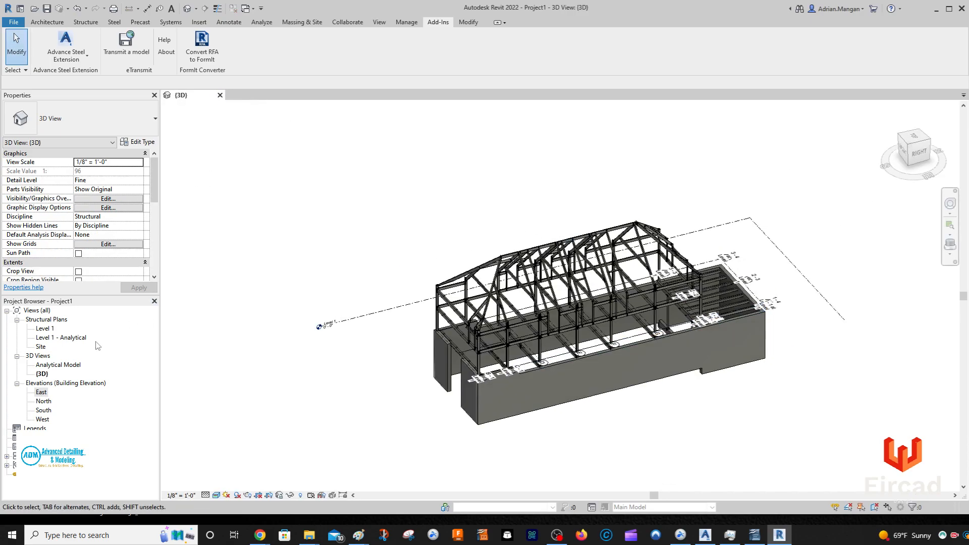
- In the Level 1 structural plan, move all four elevation markers together, unconstrained, so they surround the imported building
{"action": "double_click", "coordinate": [50, 329]}
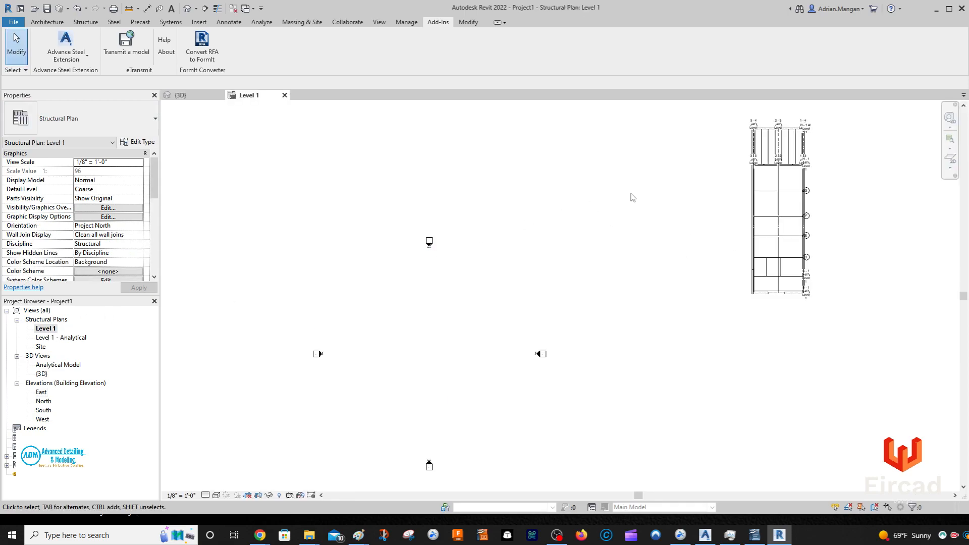
{"action": "middle_click_drag", "start_coordinate": [515, 325], "coordinate": [526, 267]}
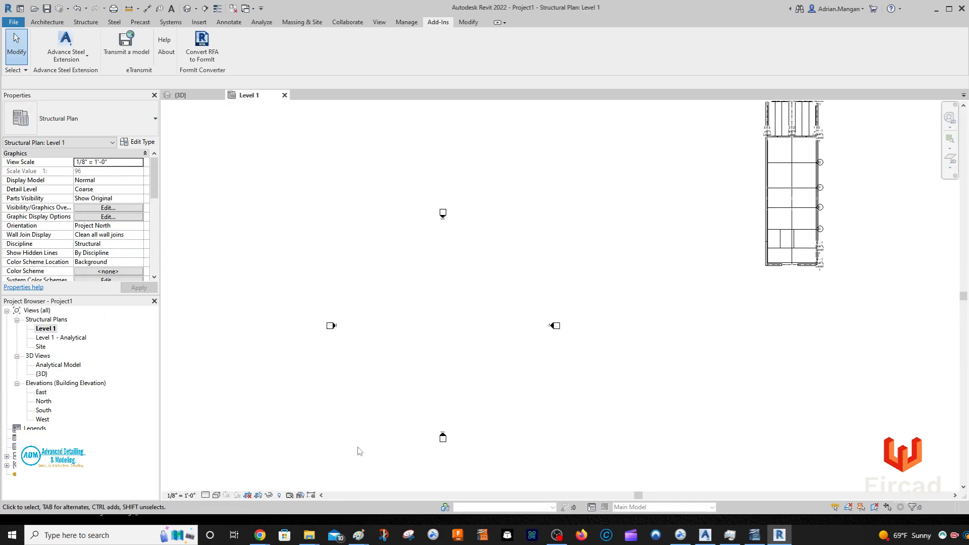
{"action": "scroll", "coordinate": [581, 293], "scroll_direction": "down", "scroll_amount": 1}
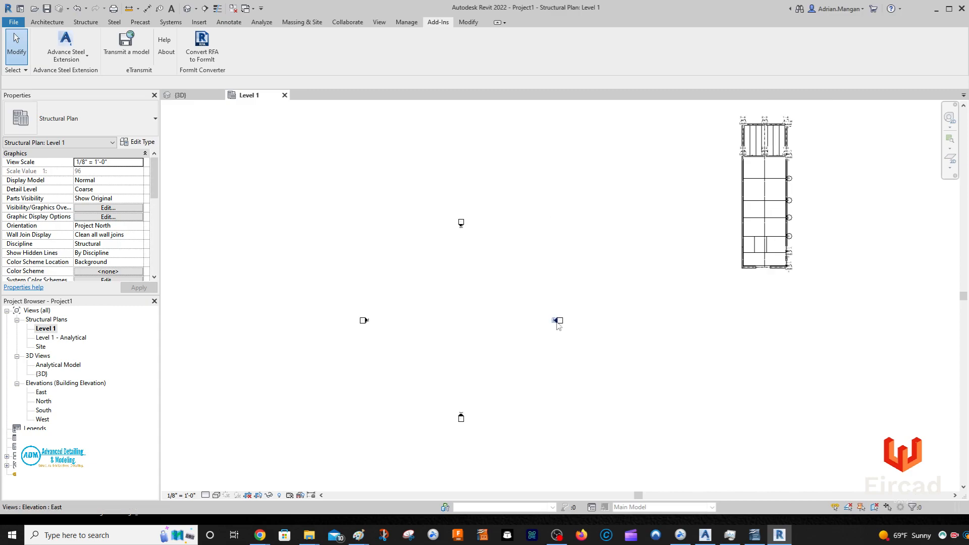
{"action": "left_click_drag", "start_coordinate": [309, 185], "coordinate": [661, 474]}
{"action": "right_click", "coordinate": [550, 346]}
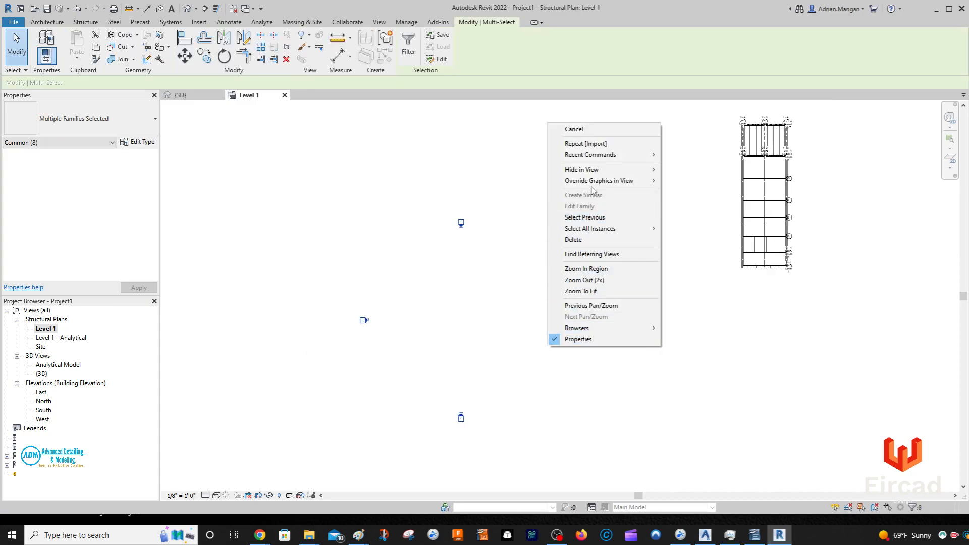
{"action": "left_click", "coordinate": [185, 57]}
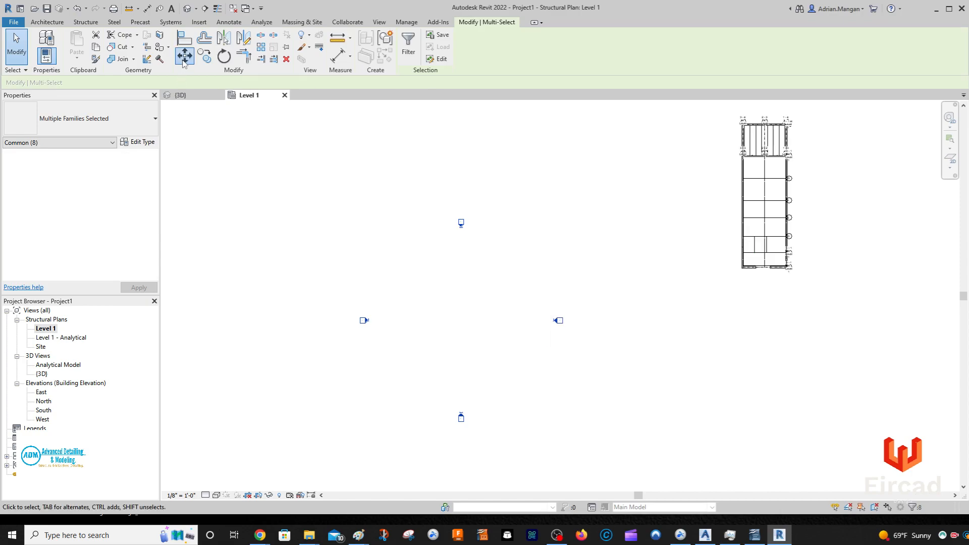
{"action": "left_click", "coordinate": [559, 320]}
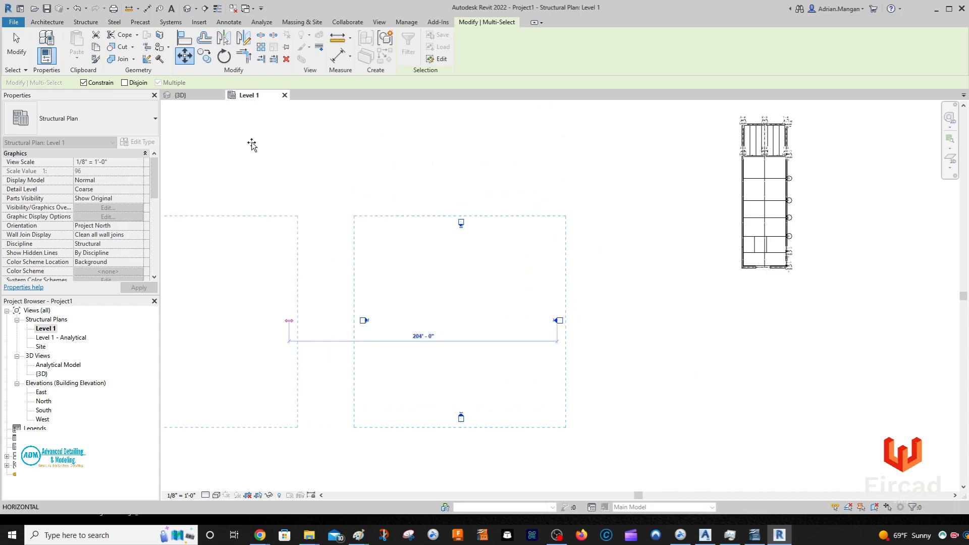
{"action": "left_click", "coordinate": [83, 82]}
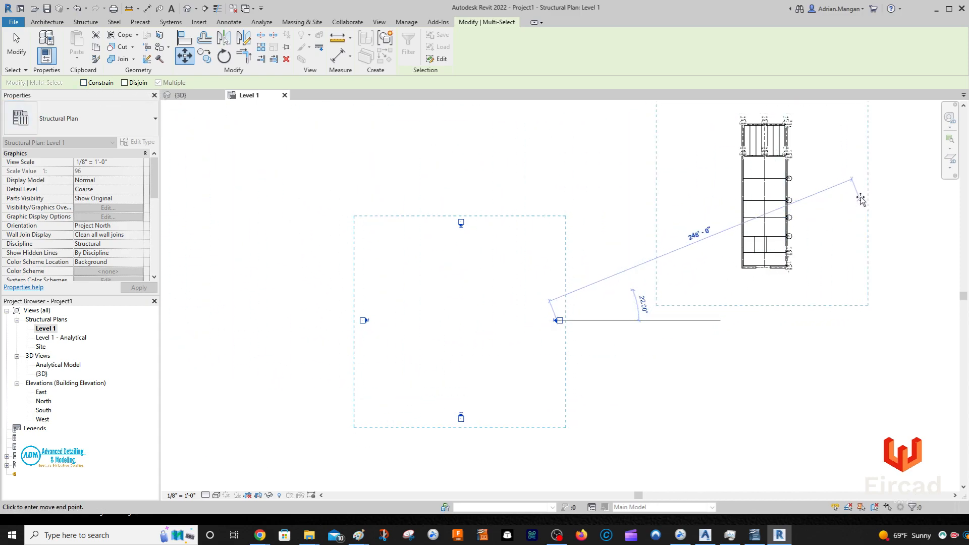
{"action": "left_click", "coordinate": [860, 198]}
{"action": "middle_click_drag", "start_coordinate": [833, 220], "coordinate": [624, 330]}
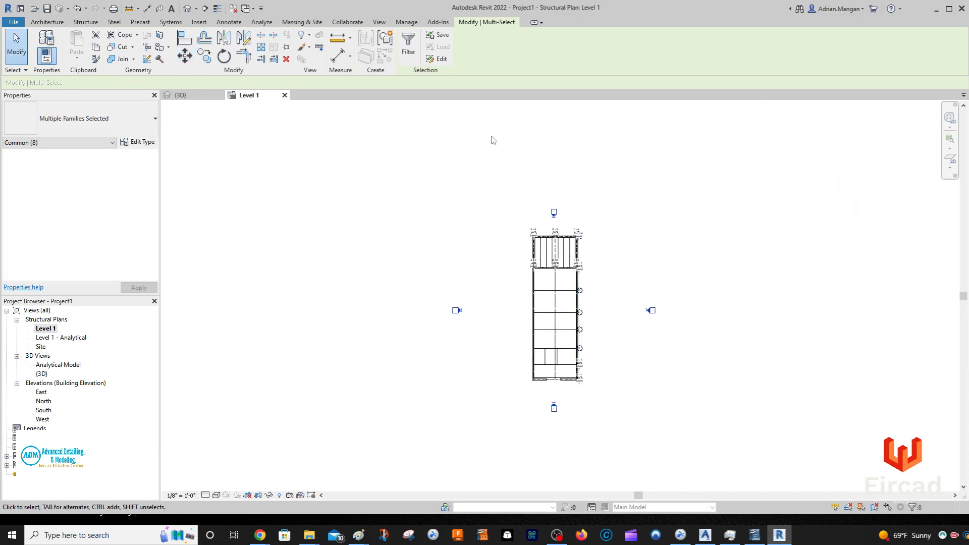
{"action": "left_click", "coordinate": [193, 170]}
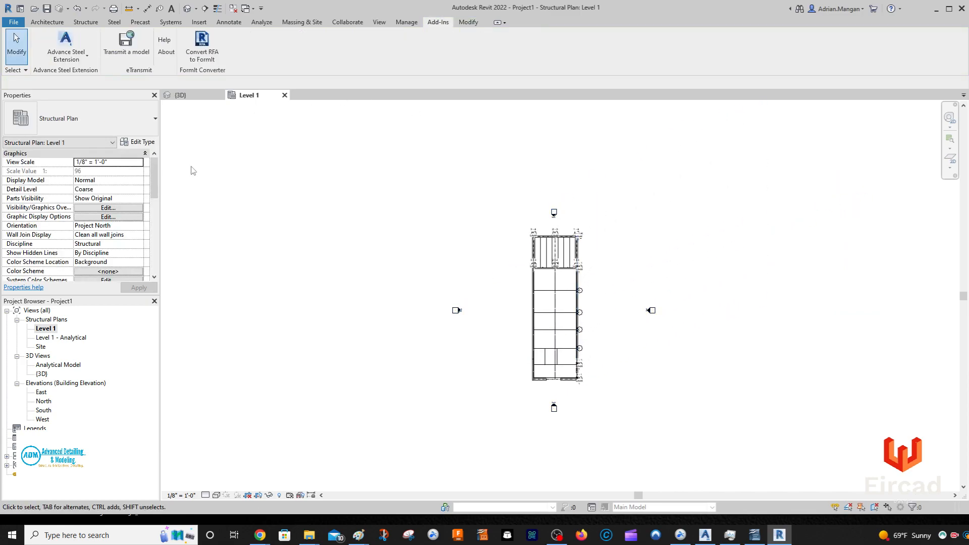
- Open the East elevation from its plan marker and examine the Level 1 line against the beam and column at grid D
{"action": "left_click", "coordinate": [648, 311]}
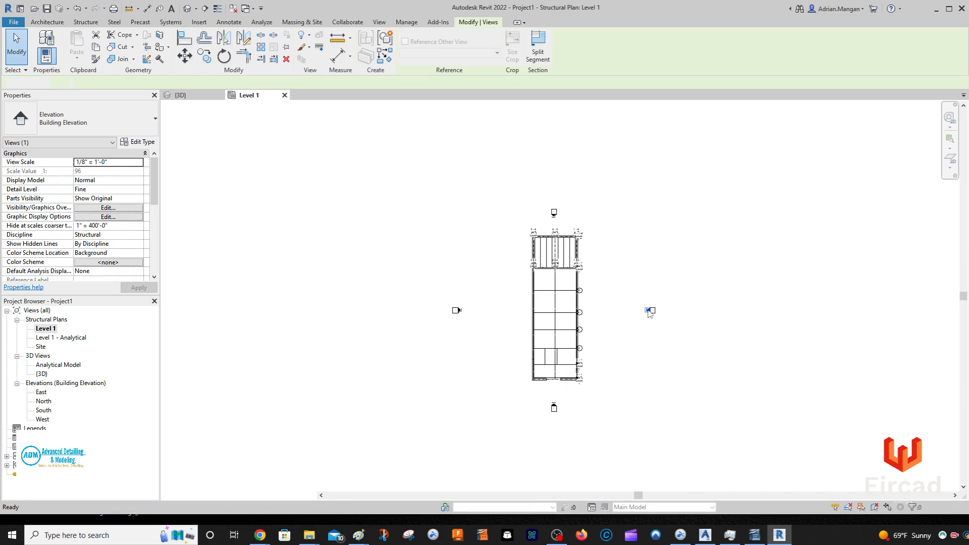
{"action": "double_click", "coordinate": [649, 310]}
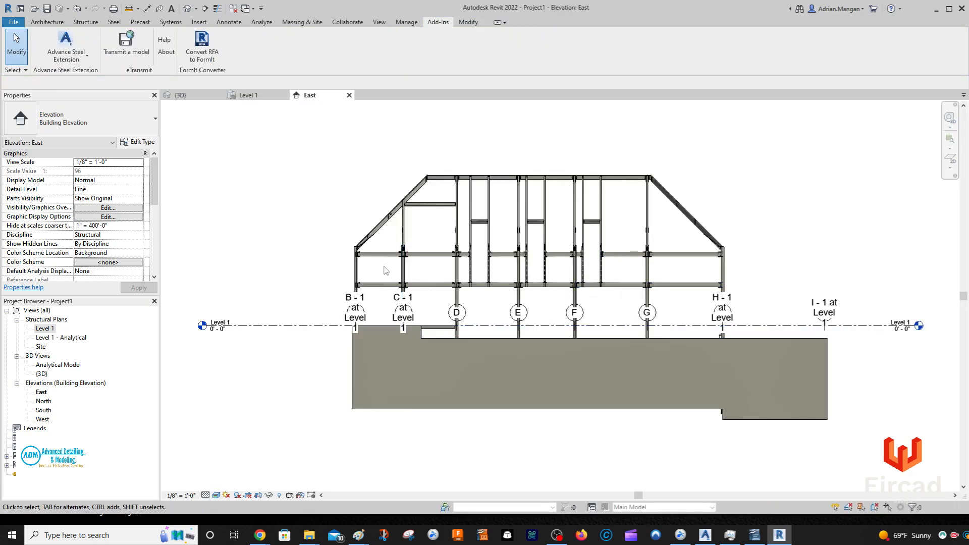
{"action": "scroll", "coordinate": [384, 270], "scroll_direction": "up", "scroll_amount": 3}
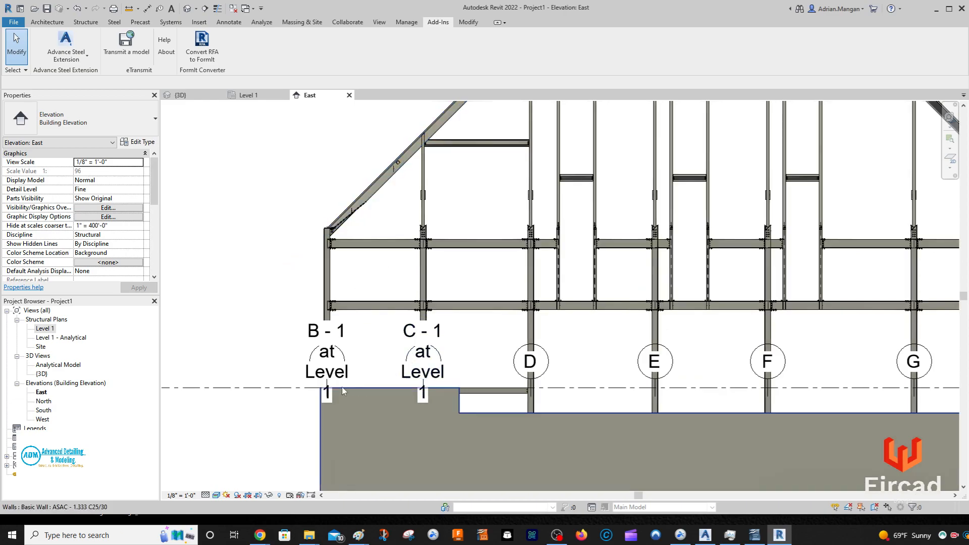
{"action": "scroll", "coordinate": [347, 391], "scroll_direction": "up", "scroll_amount": 2}
{"action": "scroll", "coordinate": [717, 389], "scroll_direction": "up", "scroll_amount": 3}
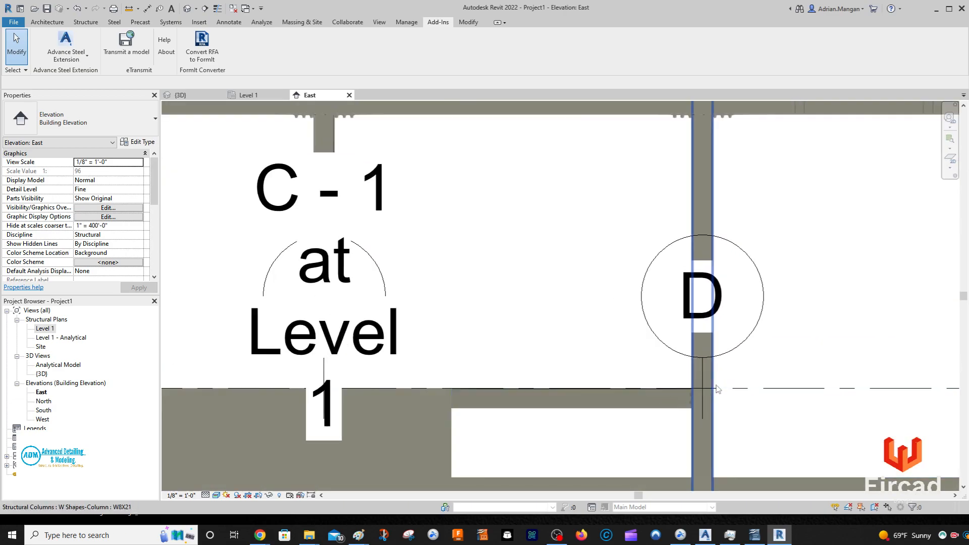
{"action": "scroll", "coordinate": [696, 391], "scroll_direction": "up", "scroll_amount": 3}
{"action": "scroll", "coordinate": [699, 391], "scroll_direction": "up", "scroll_amount": 3}
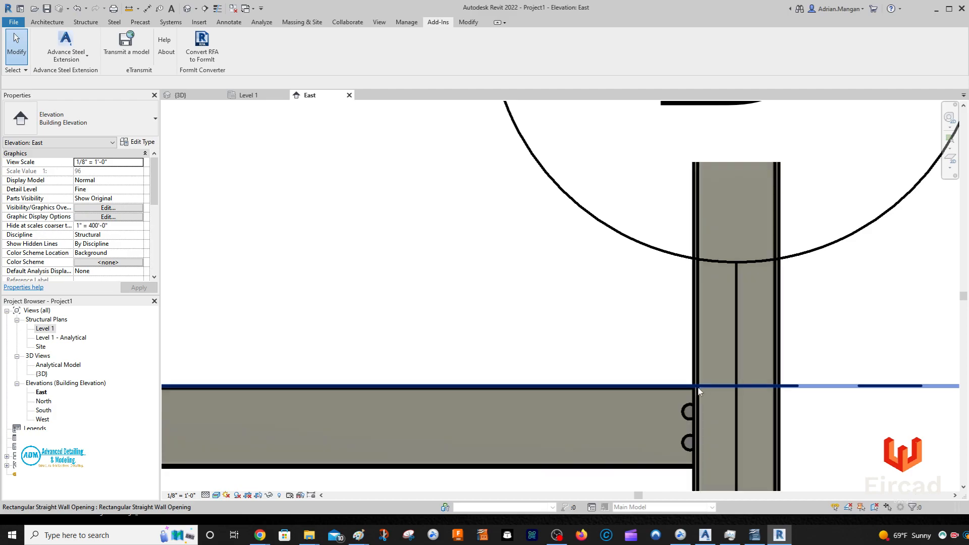
{"action": "scroll", "coordinate": [623, 327], "scroll_direction": "down", "scroll_amount": 8}
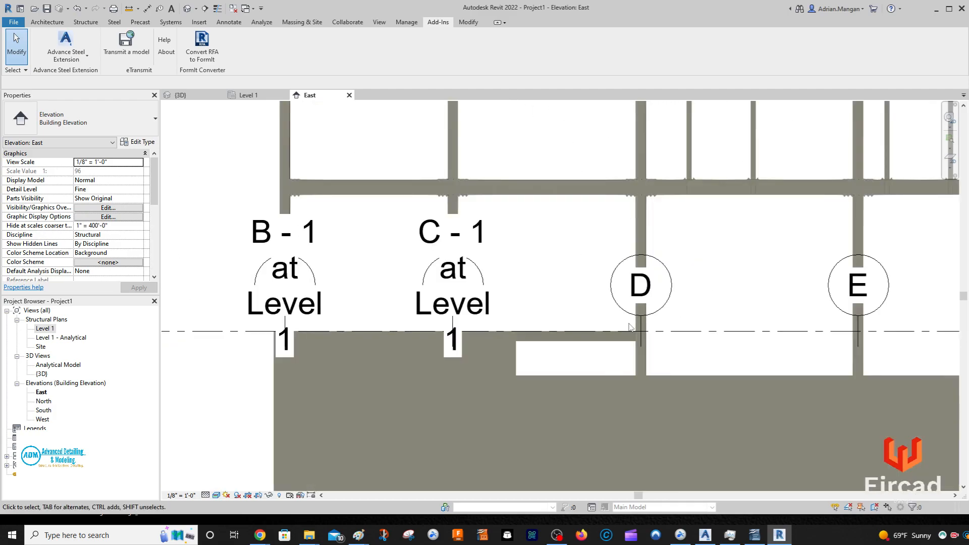
- Switch to the Romano model in Advance Steel and examine the steel connection near grid H.1 and the beam ends
{"action": "left_click", "coordinate": [705, 535]}
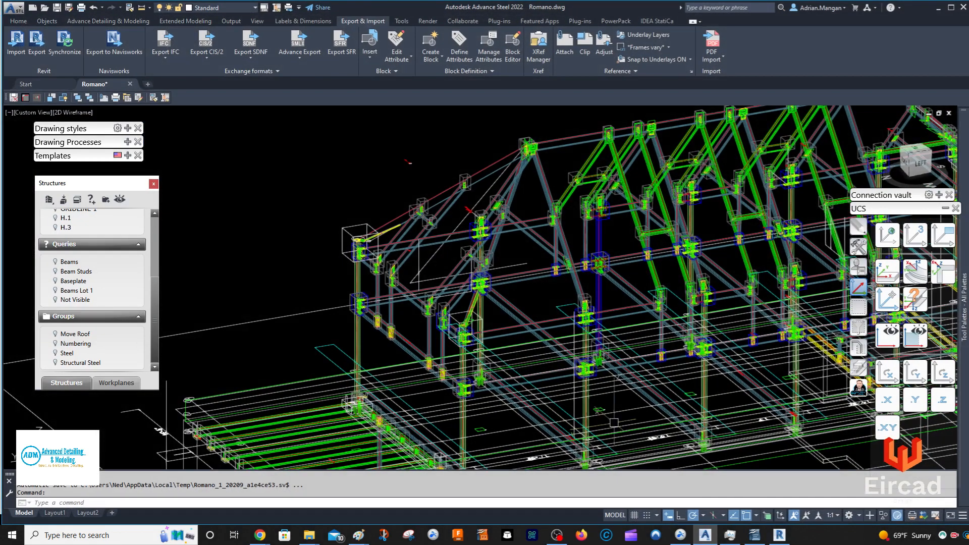
{"action": "scroll", "coordinate": [468, 208], "scroll_direction": "up", "scroll_amount": 5}
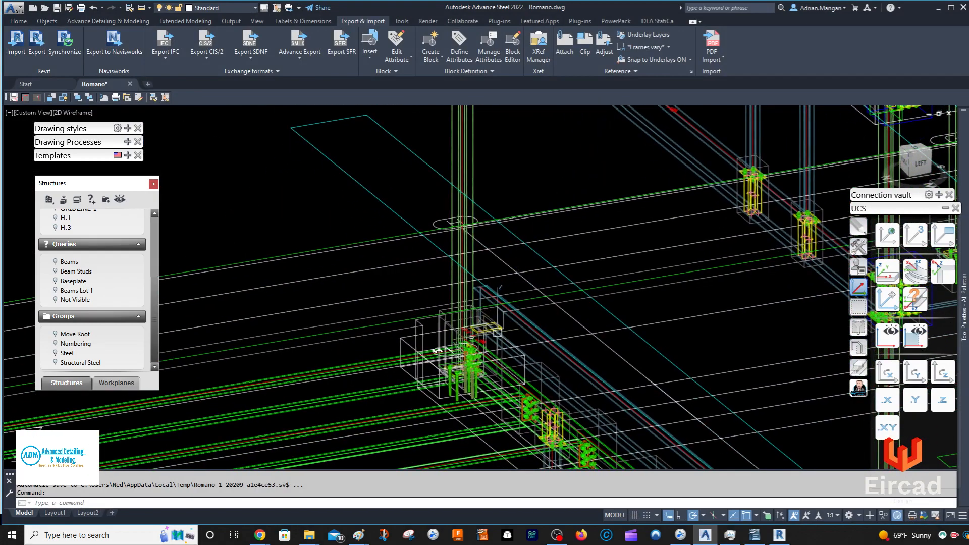
{"action": "scroll", "coordinate": [449, 237], "scroll_direction": "up", "scroll_amount": 3}
{"action": "middle_click_drag", "start_coordinate": [404, 253], "coordinate": [484, 212]}
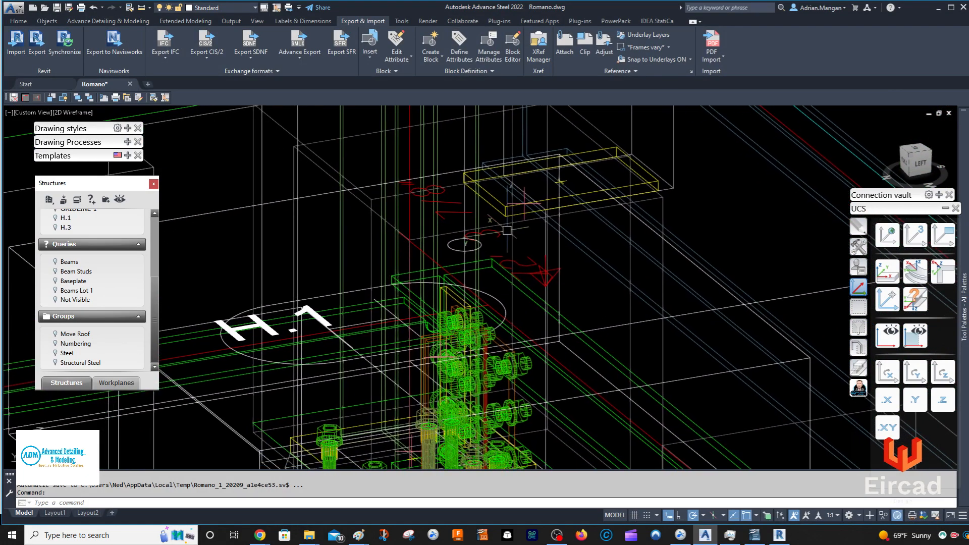
{"action": "scroll", "coordinate": [513, 270], "scroll_direction": "up", "scroll_amount": 3}
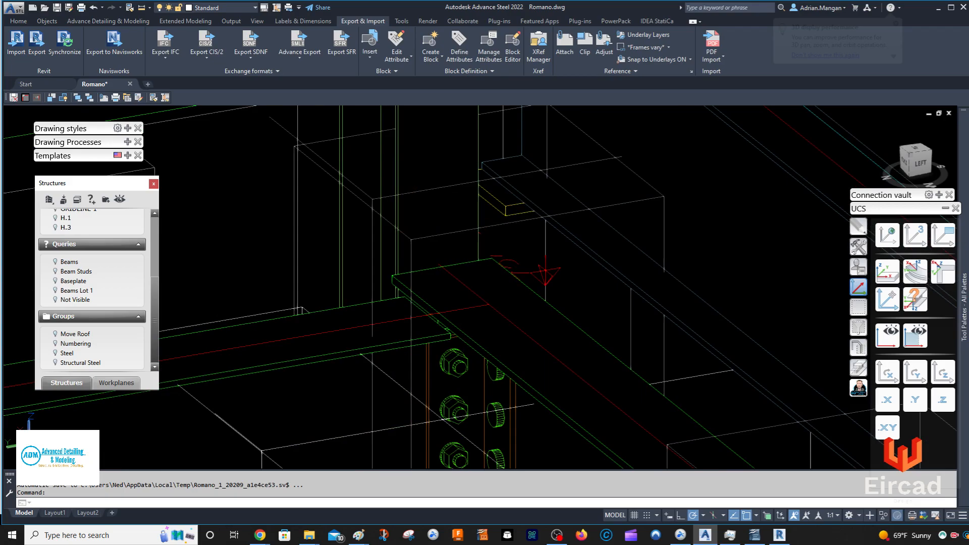
{"action": "scroll", "coordinate": [545, 271], "scroll_direction": "down", "scroll_amount": 10}
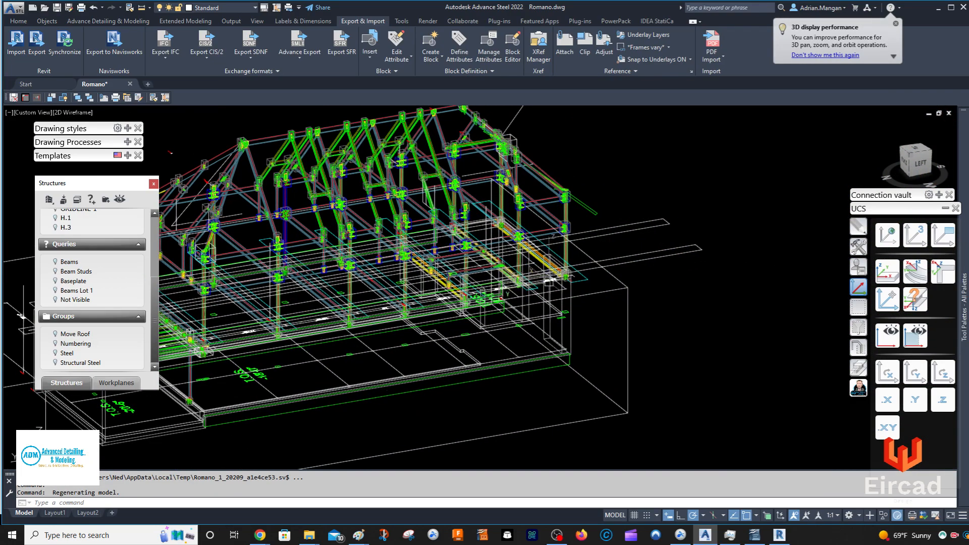
{"action": "scroll", "coordinate": [483, 267], "scroll_direction": "up", "scroll_amount": 10}
{"action": "scroll", "coordinate": [484, 270], "scroll_direction": "up", "scroll_amount": 2}
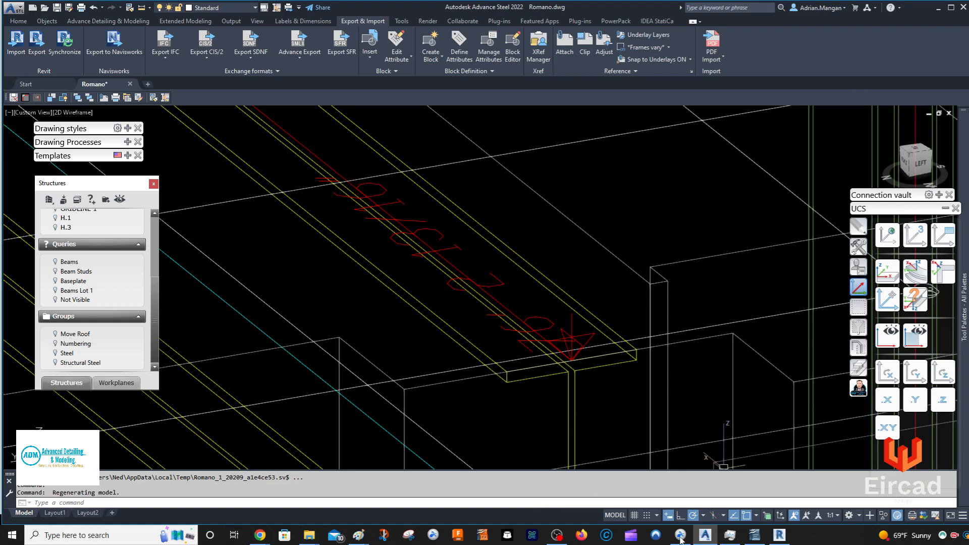
- Switch back to Revit and return from the East elevation to the 3D view of the structure
{"action": "left_click", "coordinate": [779, 535]}
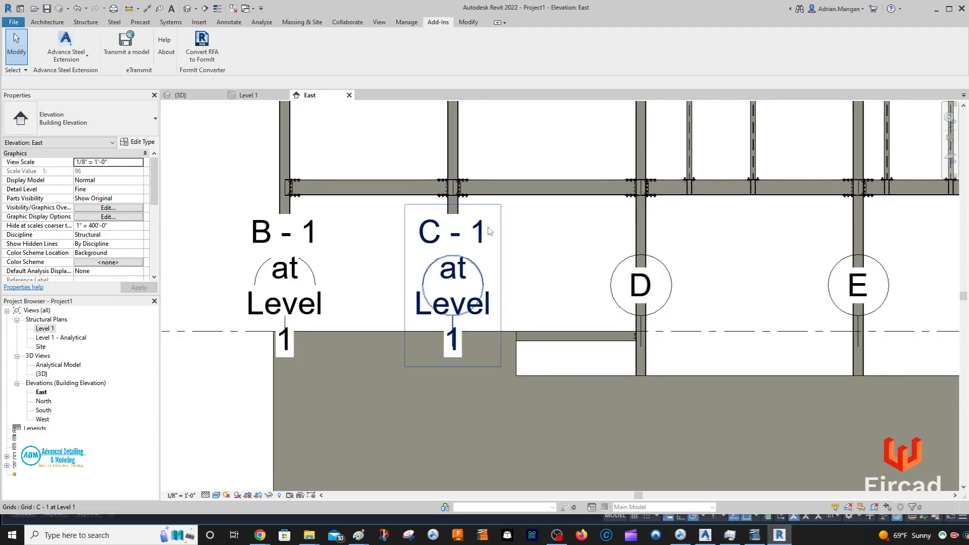
{"action": "scroll", "coordinate": [519, 240], "scroll_direction": "down", "scroll_amount": 4}
{"action": "left_click", "coordinate": [180, 95]}
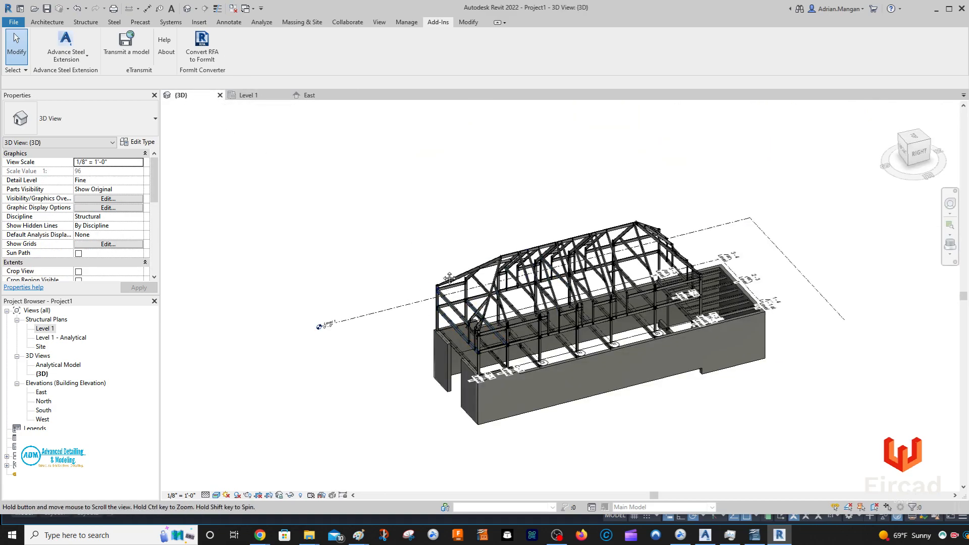
- Turn on the Site category and its Project Base Point in the 3D view's visibility/graphic overrides
{"action": "middle_click_drag", "start_coordinate": [425, 283], "coordinate": [449, 255]}
{"action": "key", "text": "v"}
{"action": "key", "text": "g"}
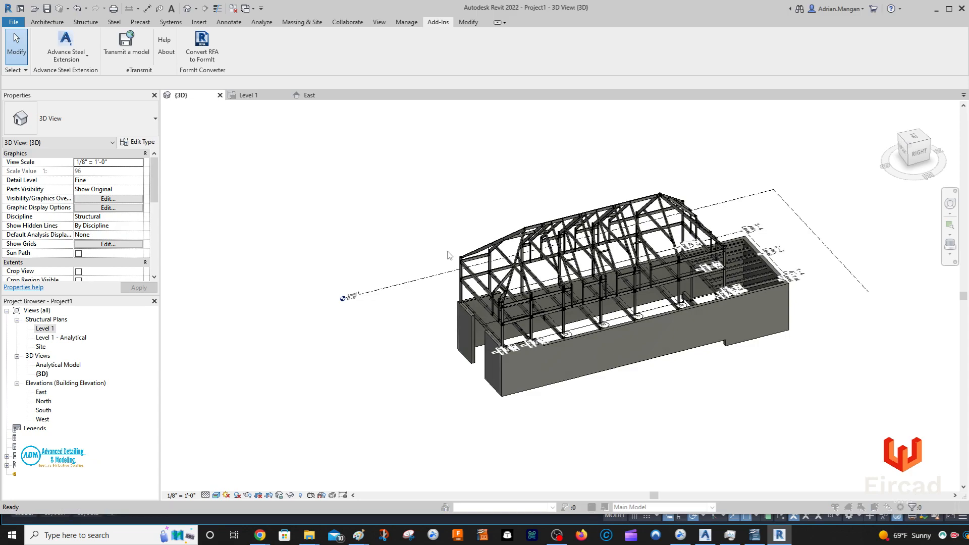
{"action": "scroll", "coordinate": [503, 203], "scroll_direction": "down", "scroll_amount": 7}
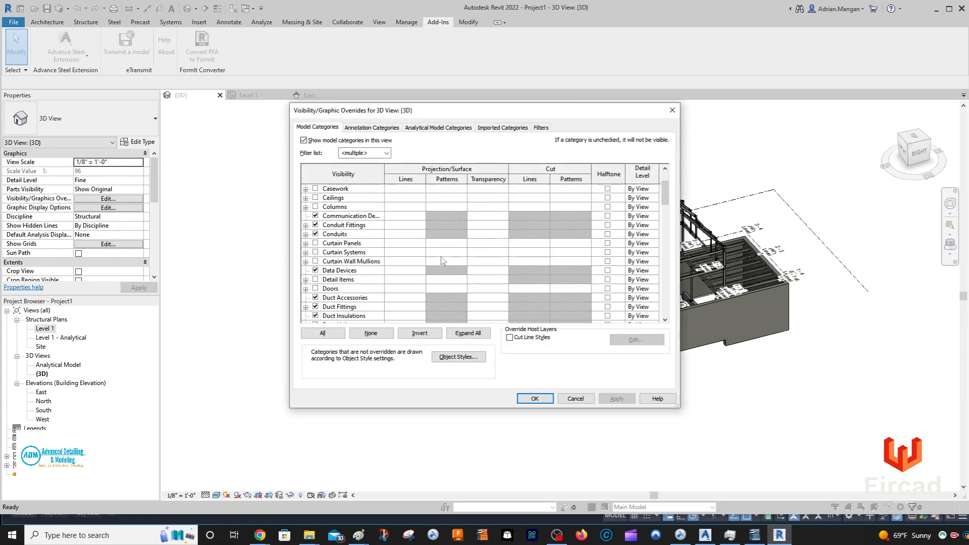
{"action": "scroll", "coordinate": [437, 273], "scroll_direction": "down", "scroll_amount": 9}
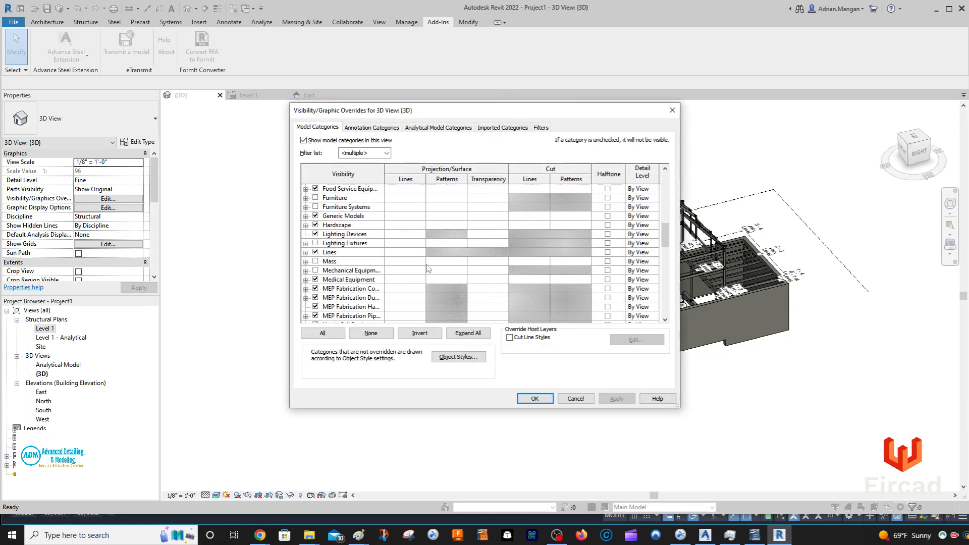
{"action": "scroll", "coordinate": [422, 264], "scroll_direction": "down", "scroll_amount": 2}
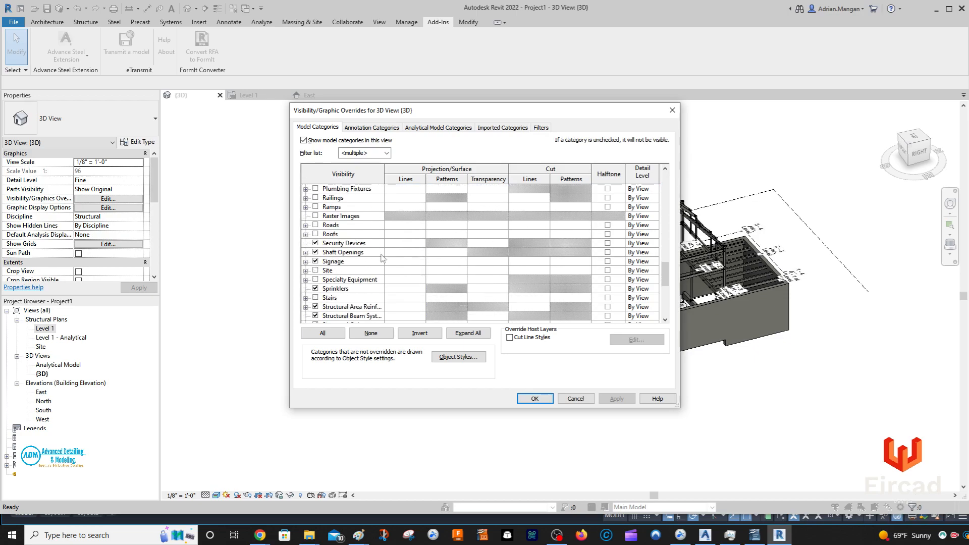
{"action": "left_click", "coordinate": [315, 271]}
{"action": "left_click", "coordinate": [306, 271]}
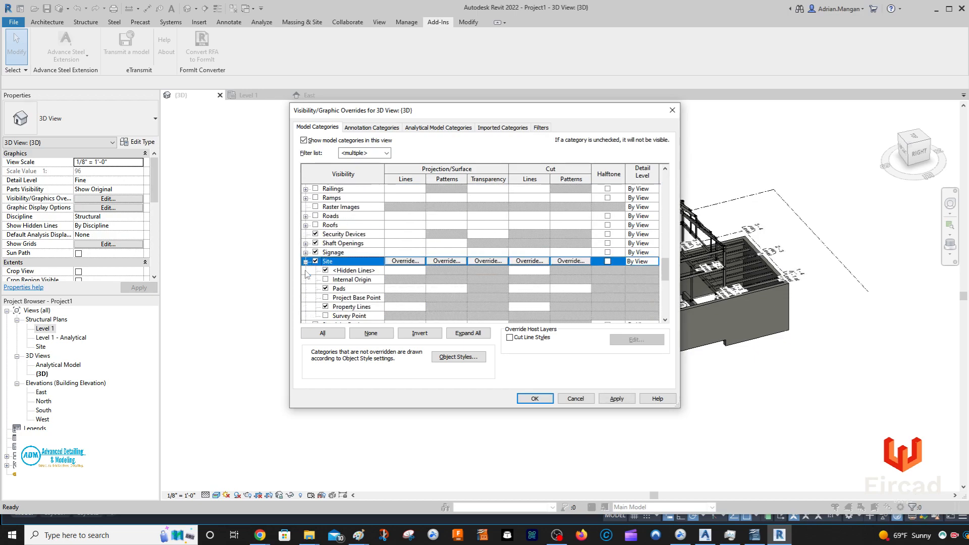
{"action": "left_click", "coordinate": [326, 298]}
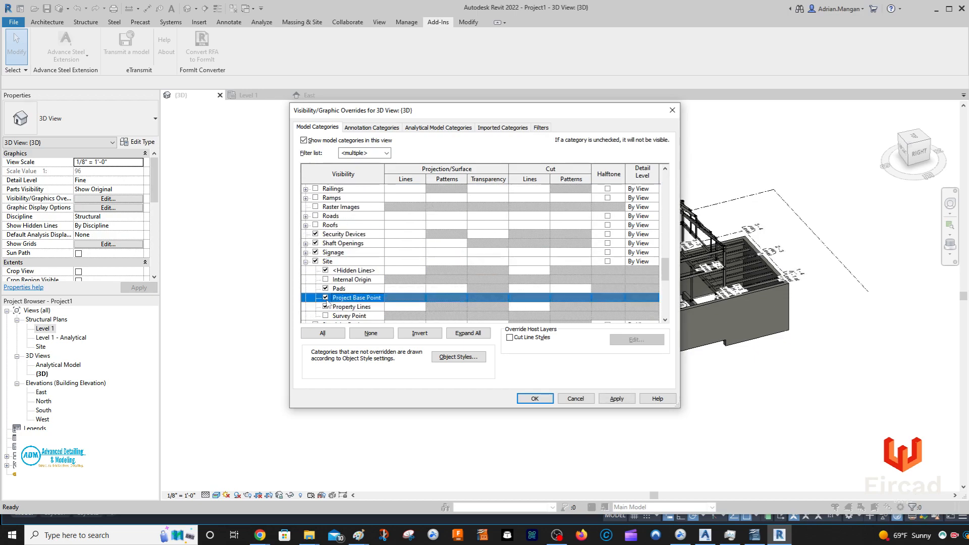
{"action": "left_click", "coordinate": [616, 399]}
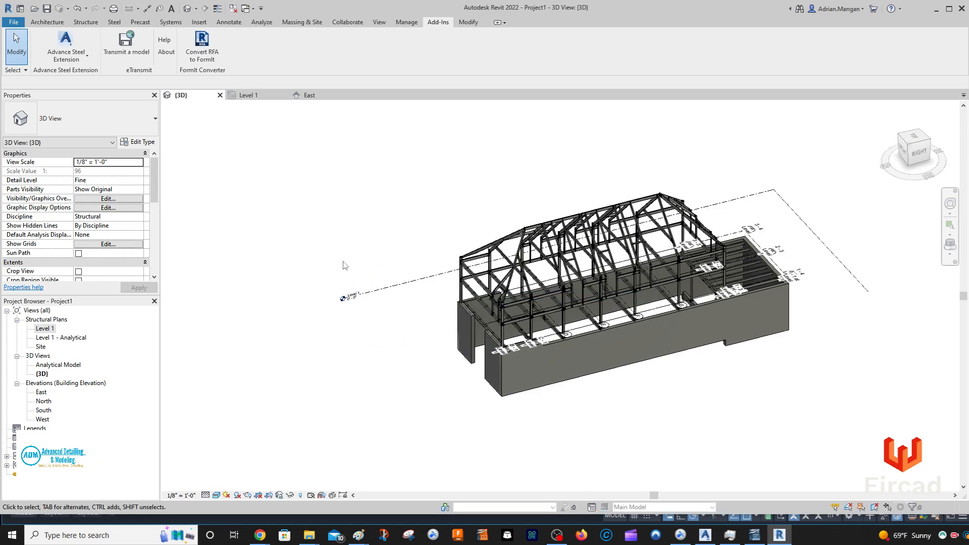
- Set the project base point's elevation to -76' 2 13/16"
{"action": "scroll", "coordinate": [409, 260], "scroll_direction": "down", "scroll_amount": 5}
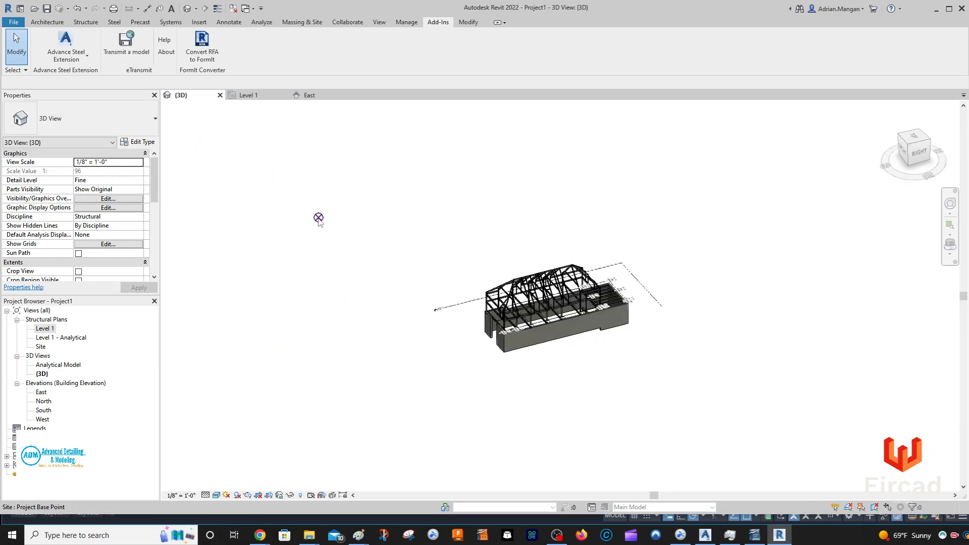
{"action": "left_click", "coordinate": [318, 219]}
{"action": "left_click", "coordinate": [113, 190]}
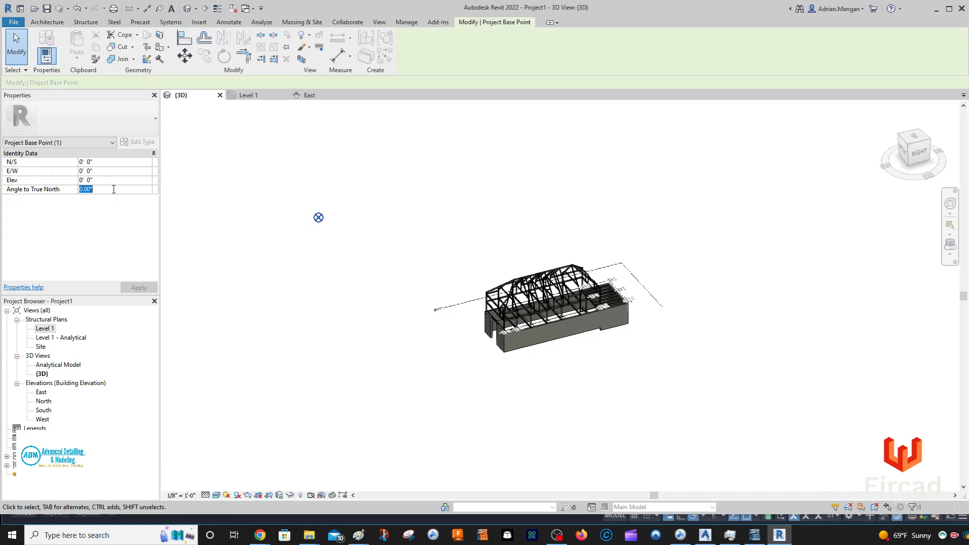
{"action": "left_click", "coordinate": [114, 181]}
{"action": "type", "text": "-76' 2 13/16"}
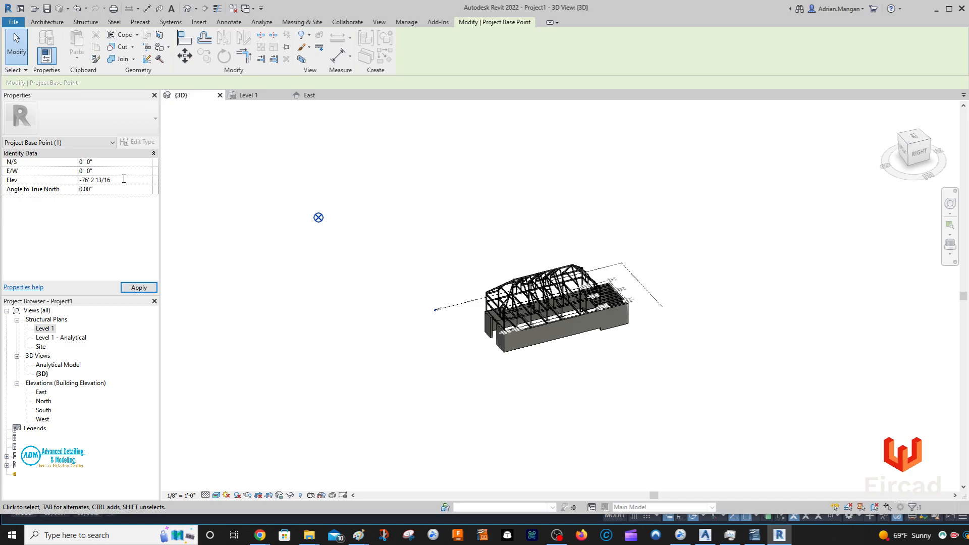
{"action": "key", "text": "Return"}
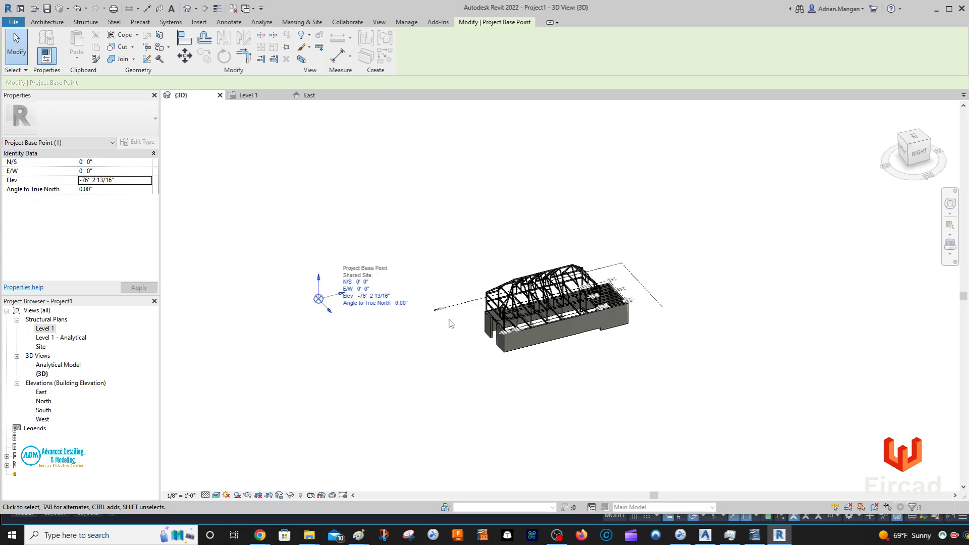
- Check the Level 1 elevation label, and set the project length units to feet and fractional inches rounded to the nearest 1/16"
{"action": "scroll", "coordinate": [431, 310], "scroll_direction": "up", "scroll_amount": 6}
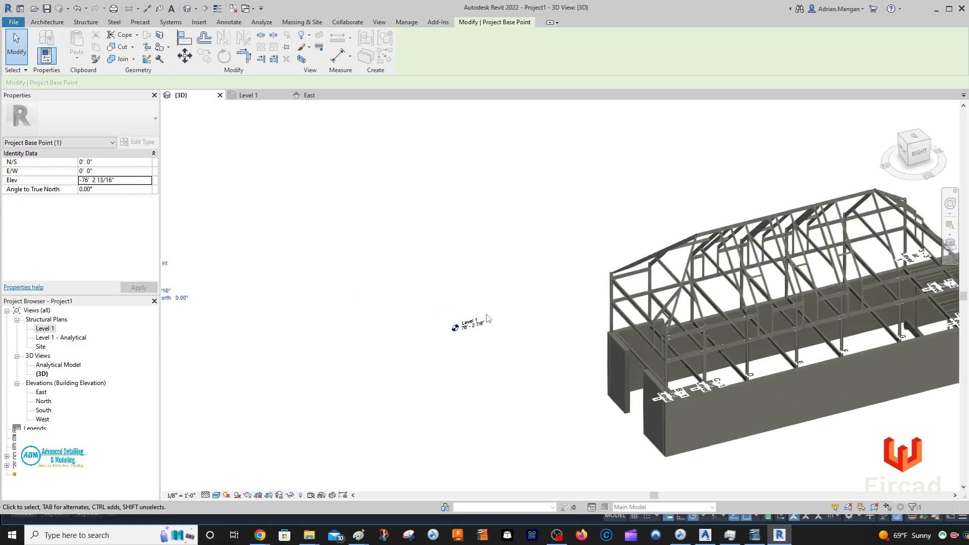
{"action": "scroll", "coordinate": [485, 323], "scroll_direction": "up", "scroll_amount": 3}
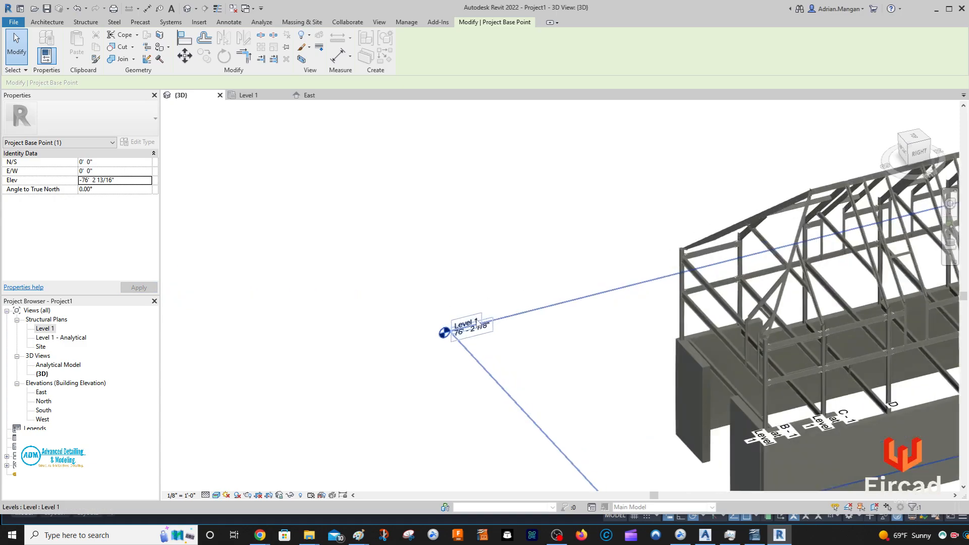
{"action": "scroll", "coordinate": [499, 315], "scroll_direction": "up", "scroll_amount": 3}
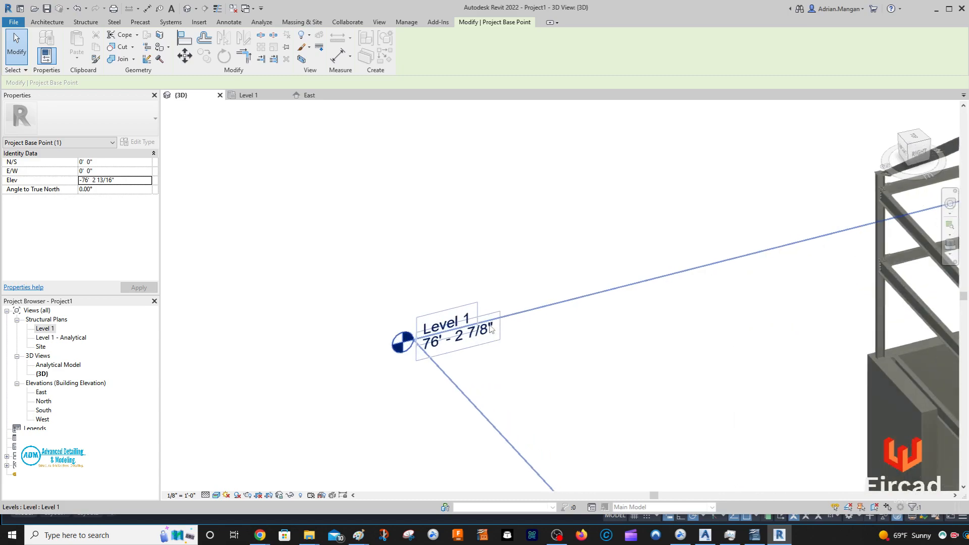
{"action": "left_click", "coordinate": [526, 272]}
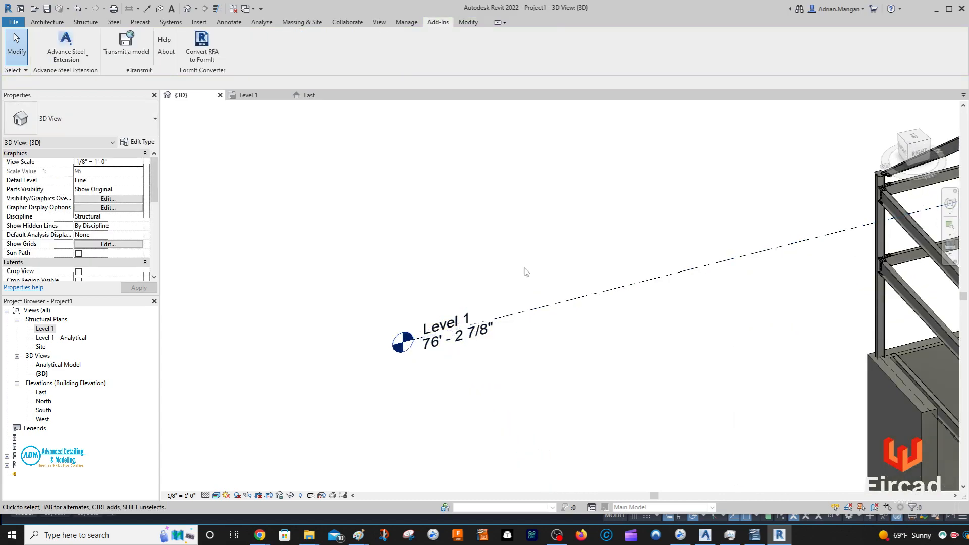
{"action": "left_click", "coordinate": [406, 21]}
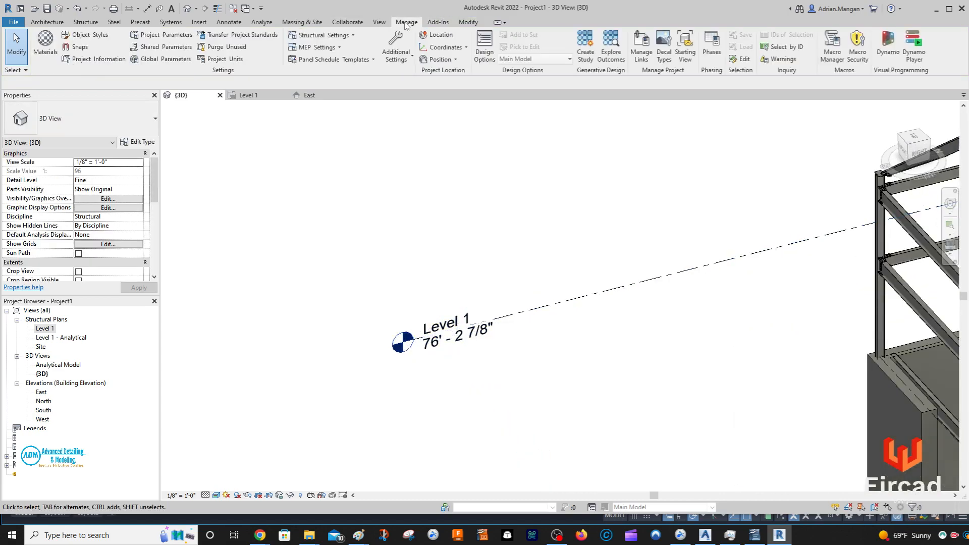
{"action": "left_click", "coordinate": [237, 60]}
{"action": "left_click", "coordinate": [505, 223]}
{"action": "left_click", "coordinate": [466, 233]}
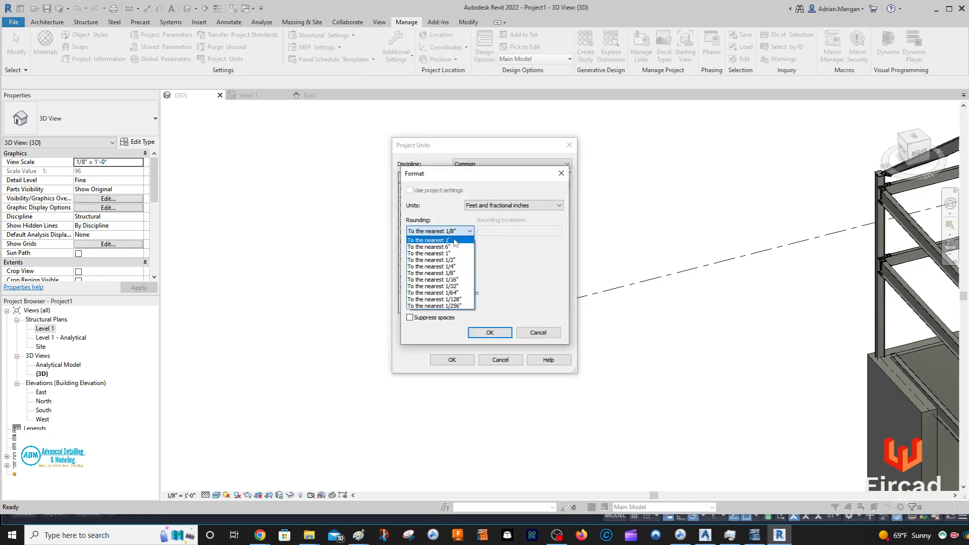
{"action": "left_click", "coordinate": [441, 275]}
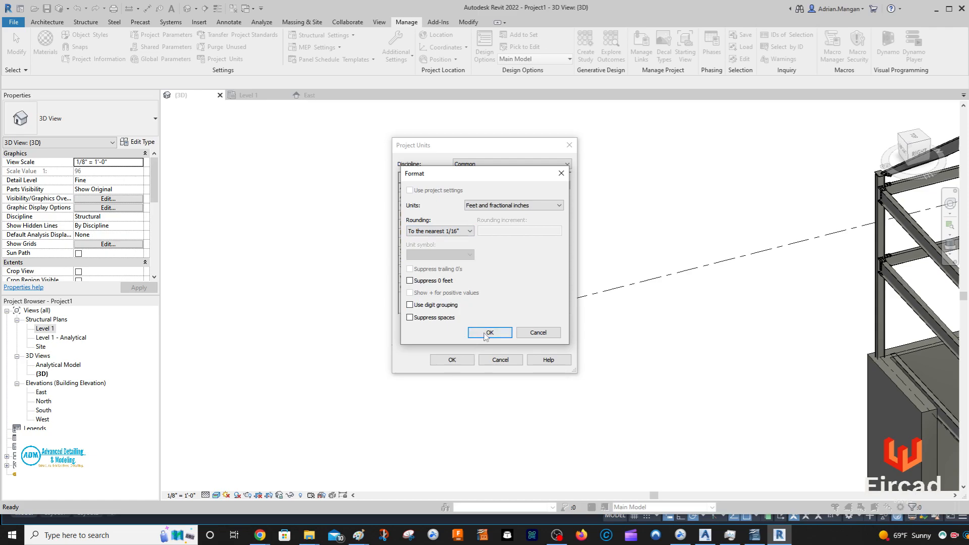
{"action": "left_click", "coordinate": [489, 332]}
{"action": "left_click", "coordinate": [452, 359]}
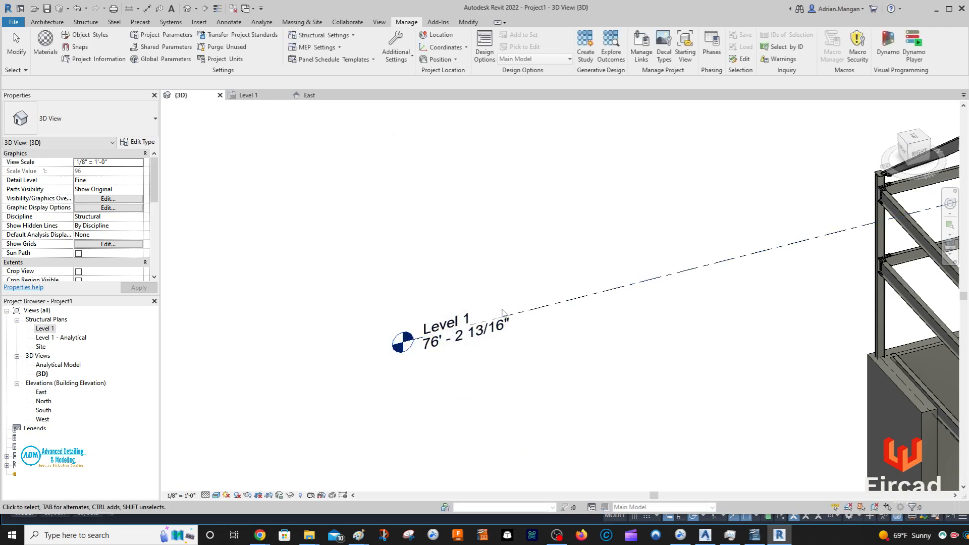
- Open the East elevation and try to copy Level 1 upward with the Constrain and Multiple options on
{"action": "scroll", "coordinate": [478, 331], "scroll_direction": "down", "scroll_amount": 6}
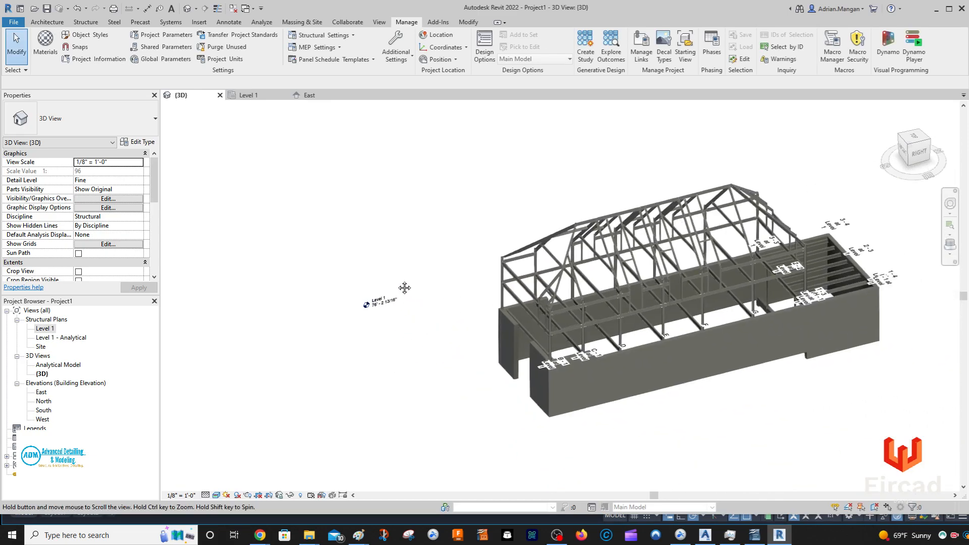
{"action": "left_click", "coordinate": [315, 95]}
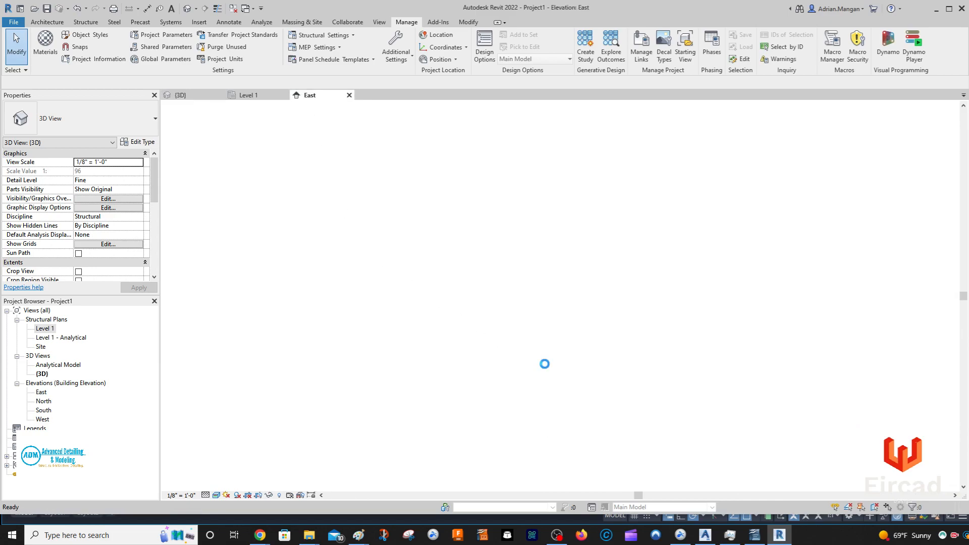
{"action": "middle_click_drag", "start_coordinate": [440, 304], "coordinate": [542, 328]}
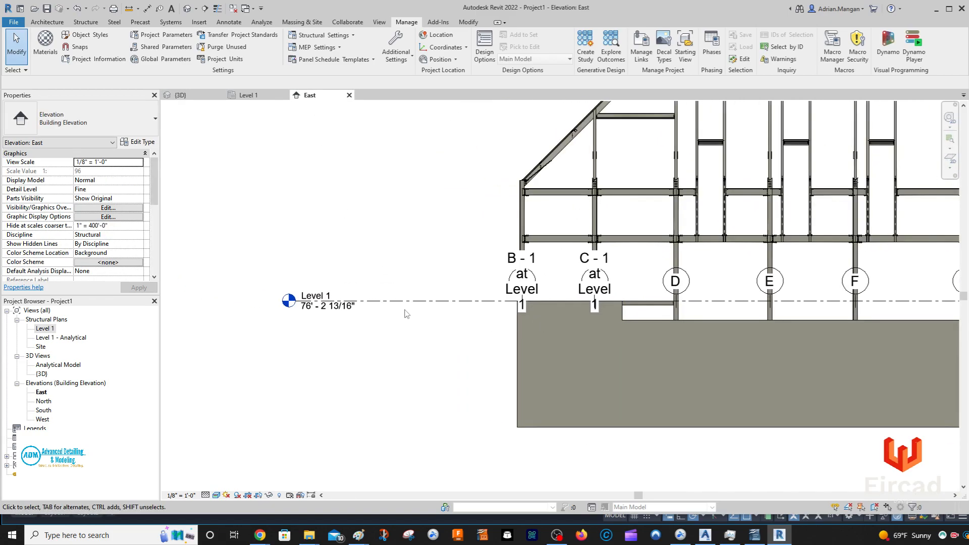
{"action": "left_click", "coordinate": [407, 302]}
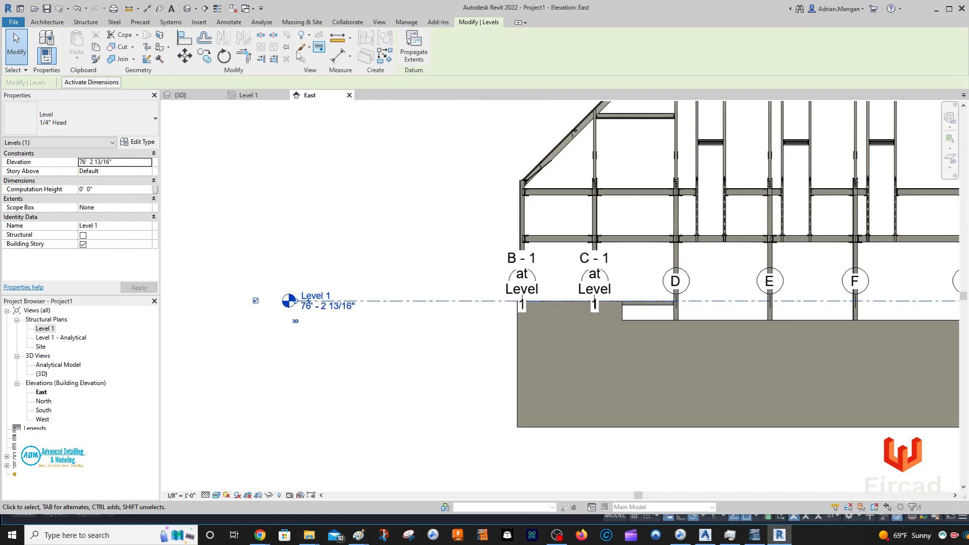
{"action": "left_click", "coordinate": [204, 56]}
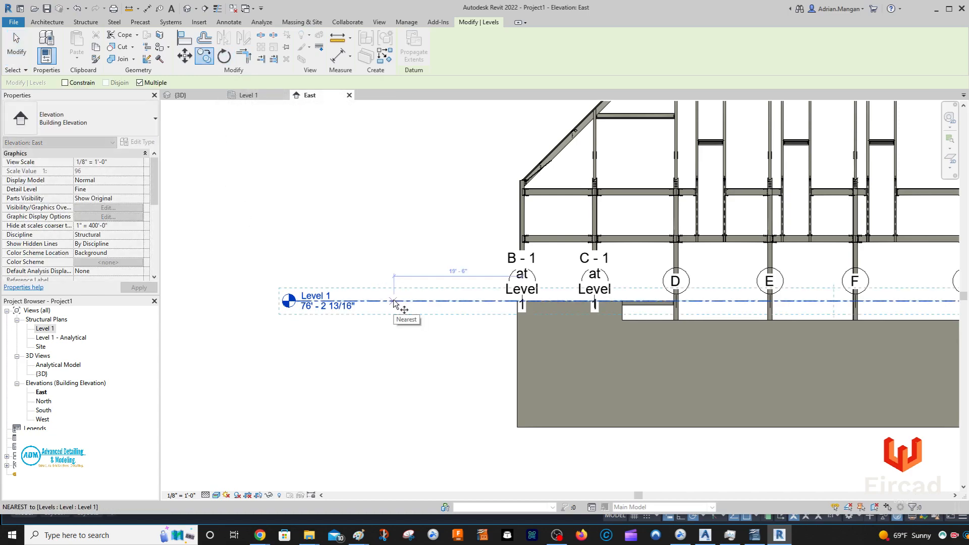
{"action": "left_click", "coordinate": [64, 82]}
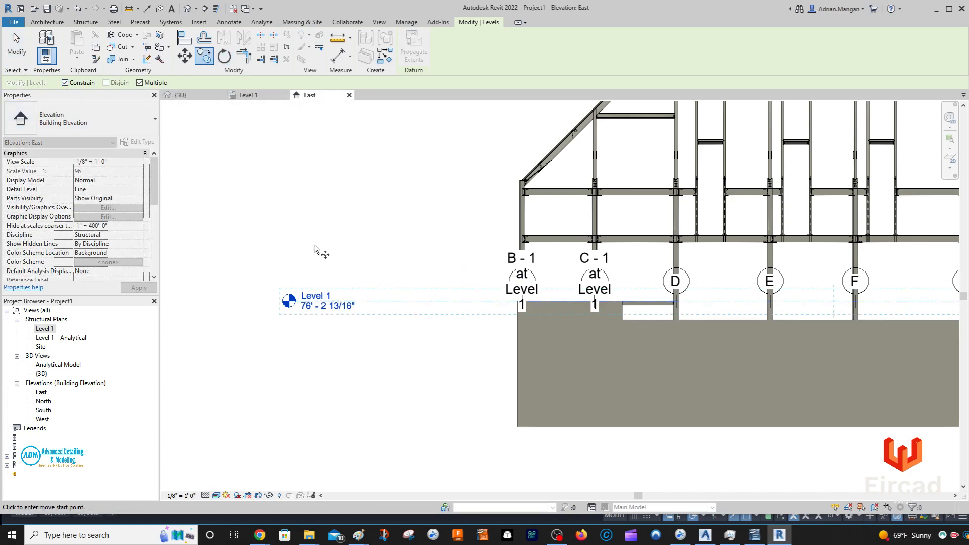
{"action": "left_click", "coordinate": [394, 300]}
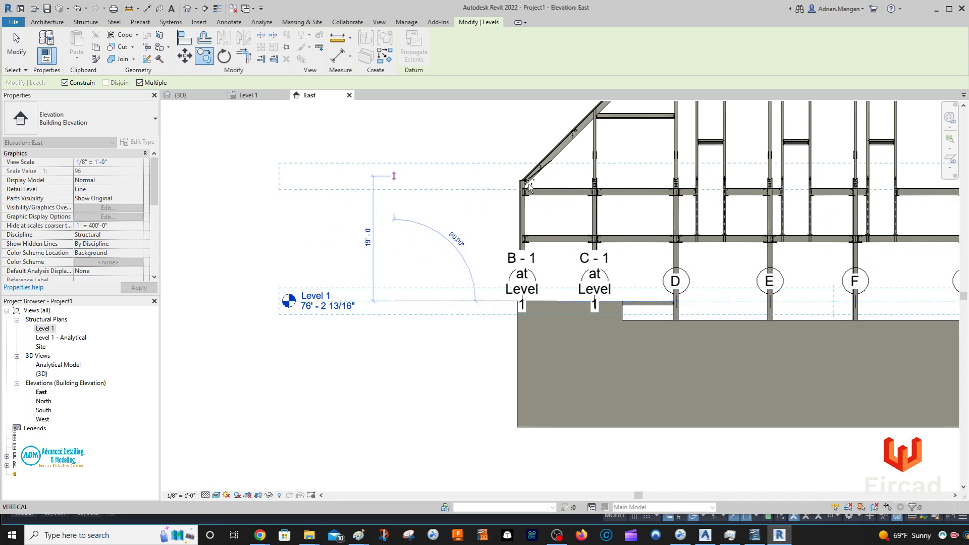
{"action": "scroll", "coordinate": [553, 188], "scroll_direction": "up", "scroll_amount": 2}
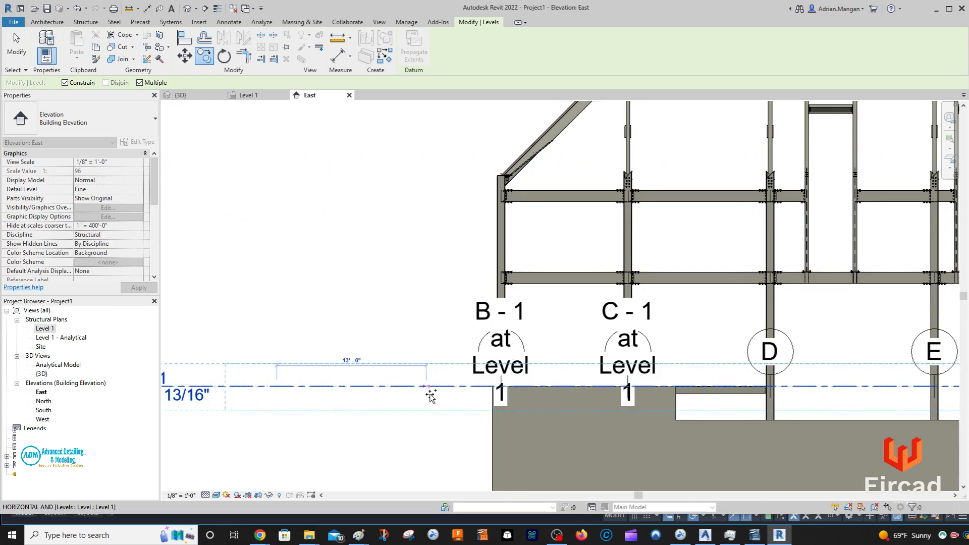
{"action": "left_click", "coordinate": [473, 304]}
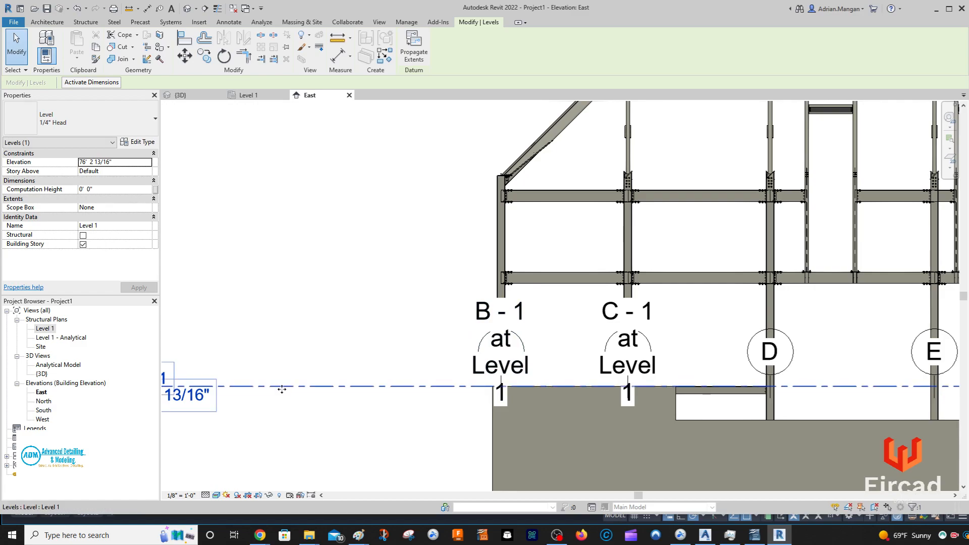
- Copy Level 1 vertically to the top of the upper W12X14 beam between grids B-1 and C-1, 17' 0 15/16" higher
{"action": "left_click", "coordinate": [205, 56]}
{"action": "left_click", "coordinate": [542, 387]}
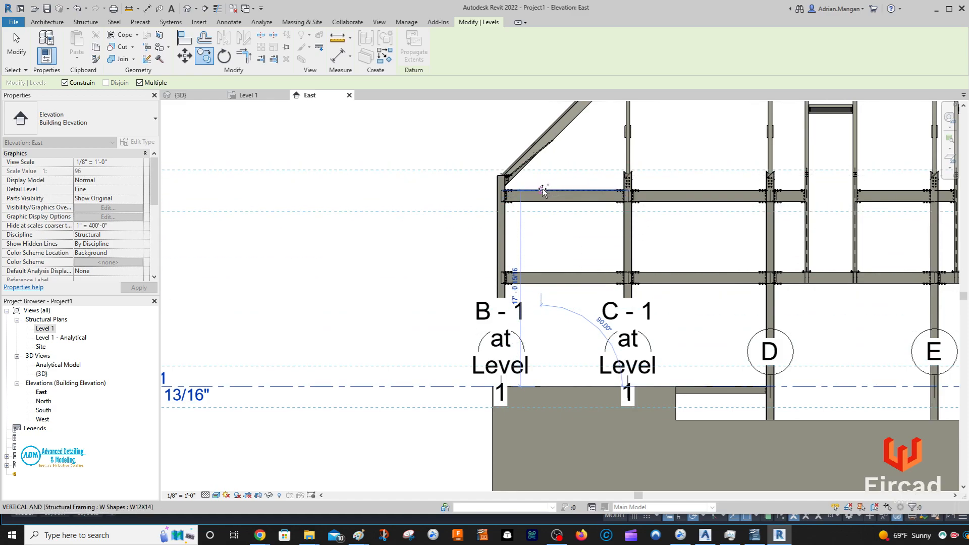
{"action": "scroll", "coordinate": [543, 190], "scroll_direction": "up", "scroll_amount": 5}
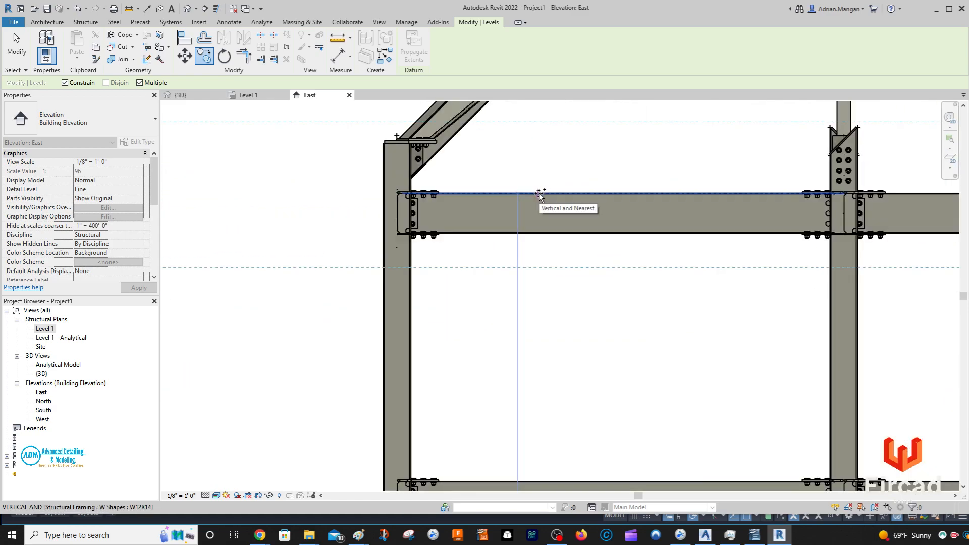
{"action": "scroll", "coordinate": [539, 196], "scroll_direction": "up", "scroll_amount": 3}
{"action": "left_click", "coordinate": [539, 196]}
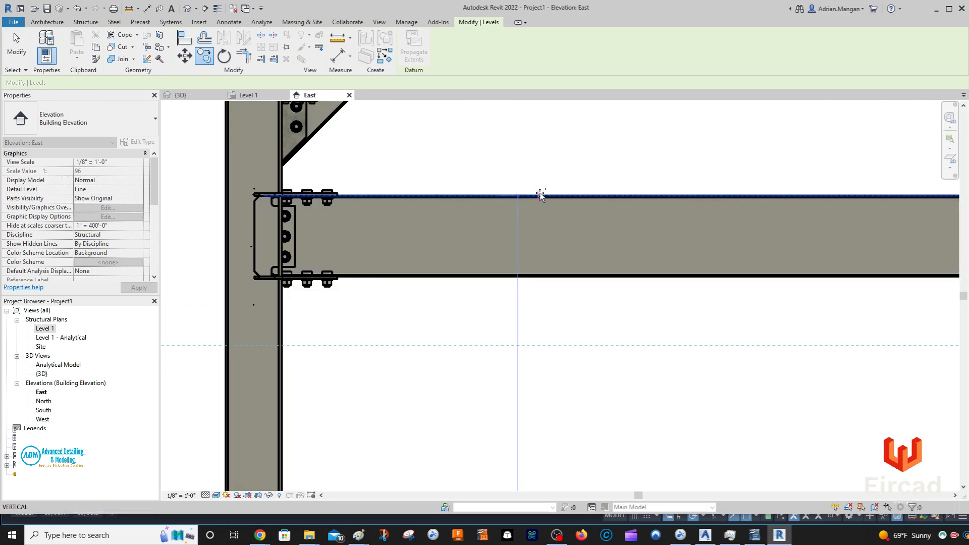
{"action": "scroll", "coordinate": [539, 194], "scroll_direction": "down", "scroll_amount": 3}
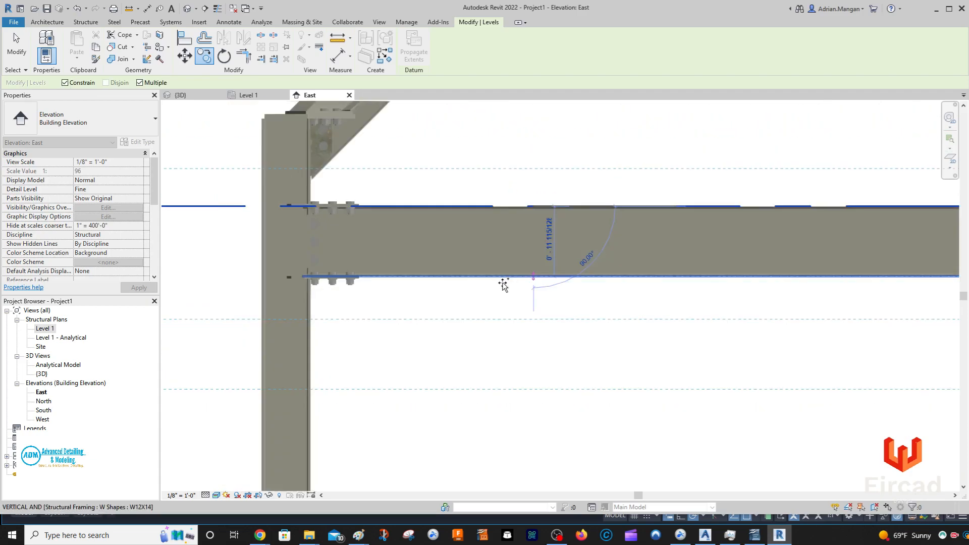
{"action": "scroll", "coordinate": [384, 302], "scroll_direction": "down", "scroll_amount": 2}
{"action": "middle_click_drag", "start_coordinate": [428, 305], "coordinate": [833, 278]}
{"action": "scroll", "coordinate": [727, 272], "scroll_direction": "down", "scroll_amount": 3}
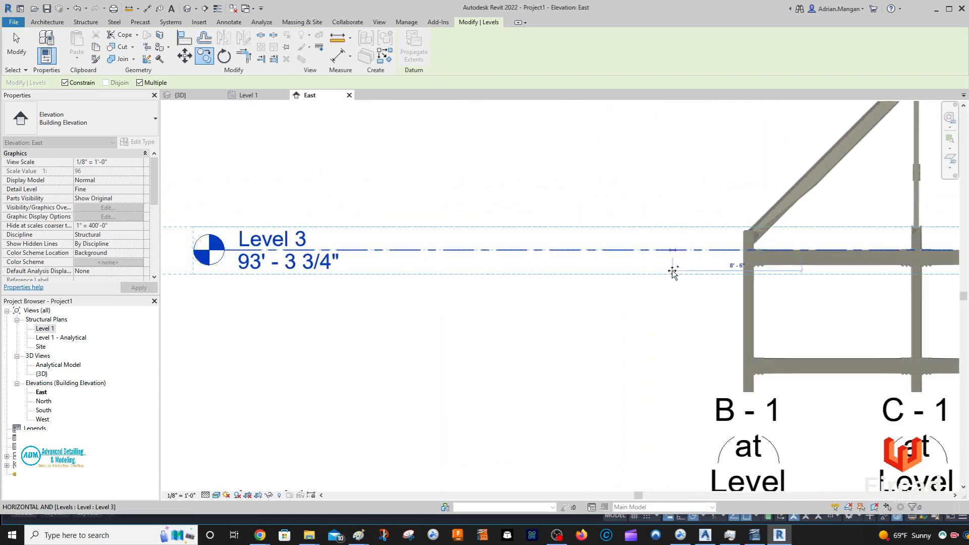
{"action": "key", "text": "Escape"}
{"action": "scroll", "coordinate": [347, 265], "scroll_direction": "up", "scroll_amount": 1}
{"action": "scroll", "coordinate": [348, 265], "scroll_direction": "down", "scroll_amount": 1}
{"action": "scroll", "coordinate": [347, 265], "scroll_direction": "down", "scroll_amount": 1}
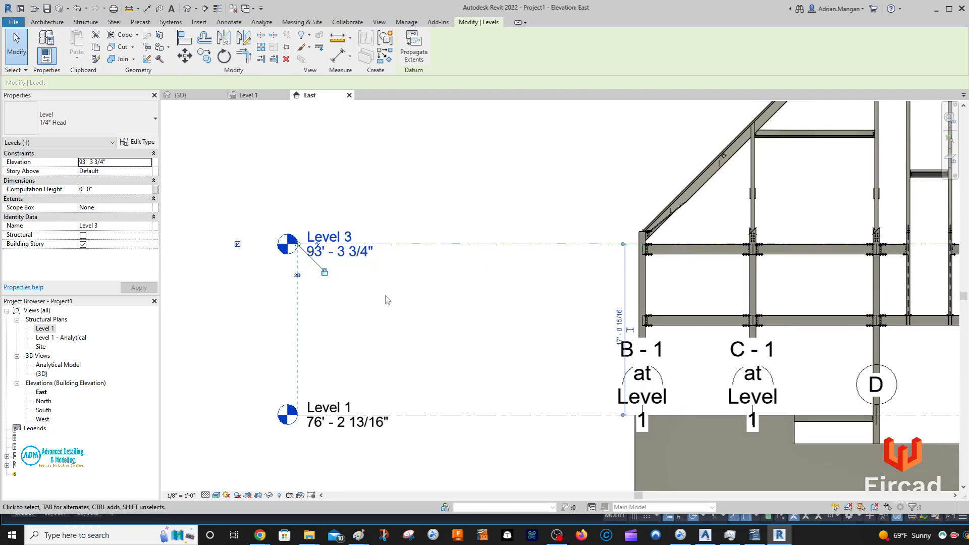
- Rename Level 1 as 1ST FLOOR and the level copied above it as ROOF
{"action": "double_click", "coordinate": [348, 408]}
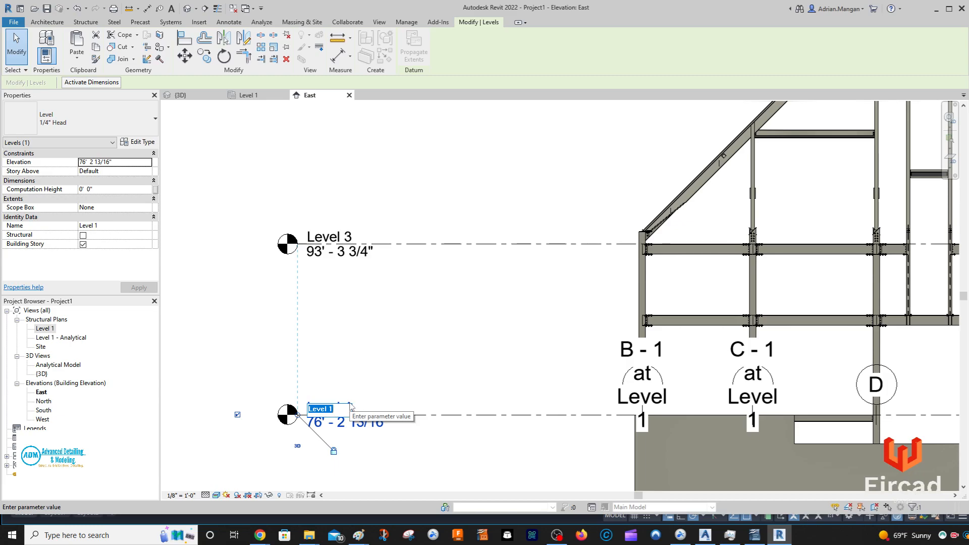
{"action": "type", "text": "fi"}
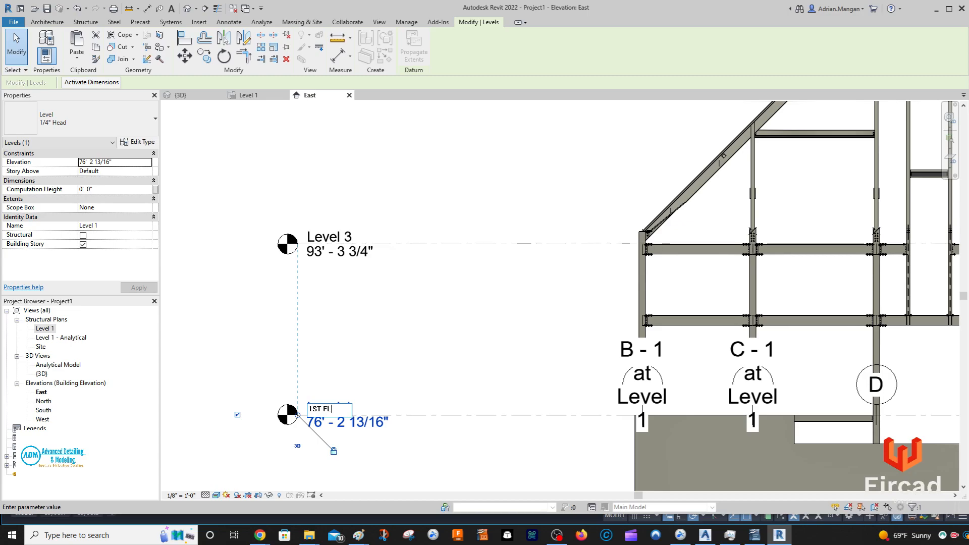
{"action": "left_click", "coordinate": [285, 294]}
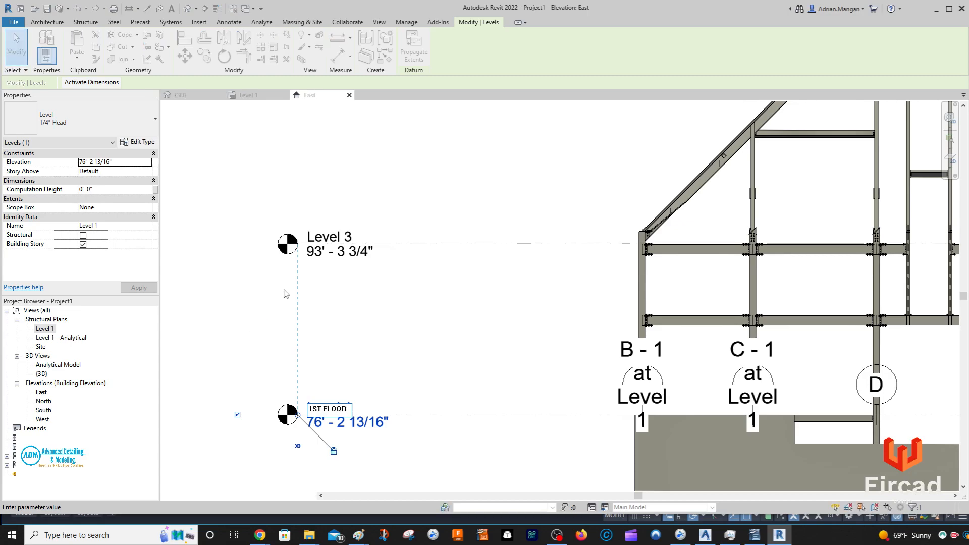
{"action": "double_click", "coordinate": [336, 241]}
{"action": "type", "text": "ROOF"}
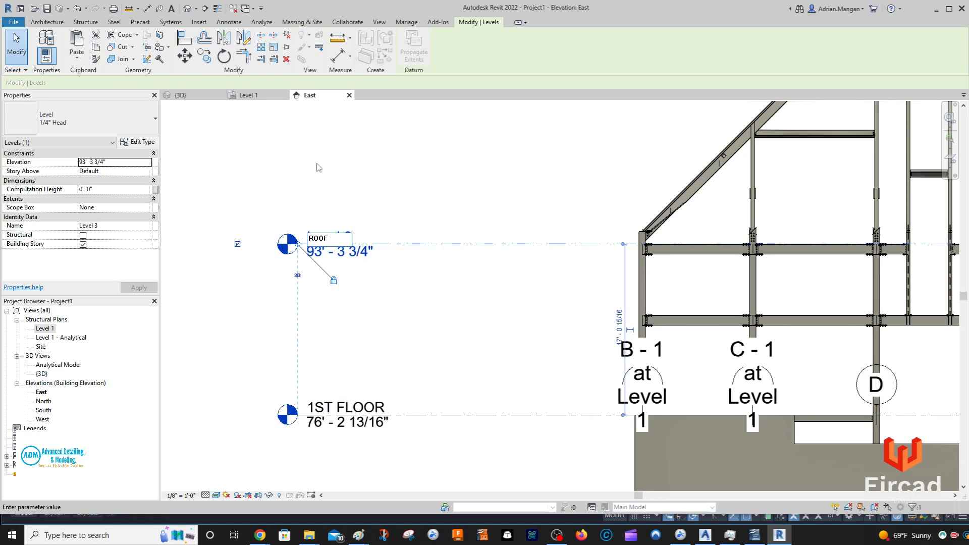
{"action": "key", "text": "Return"}
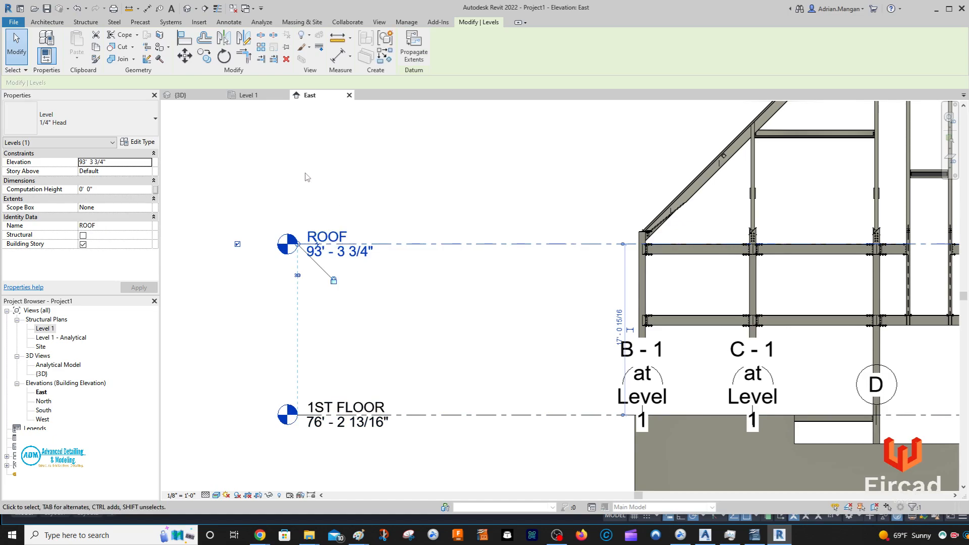
{"action": "left_click", "coordinate": [277, 216]}
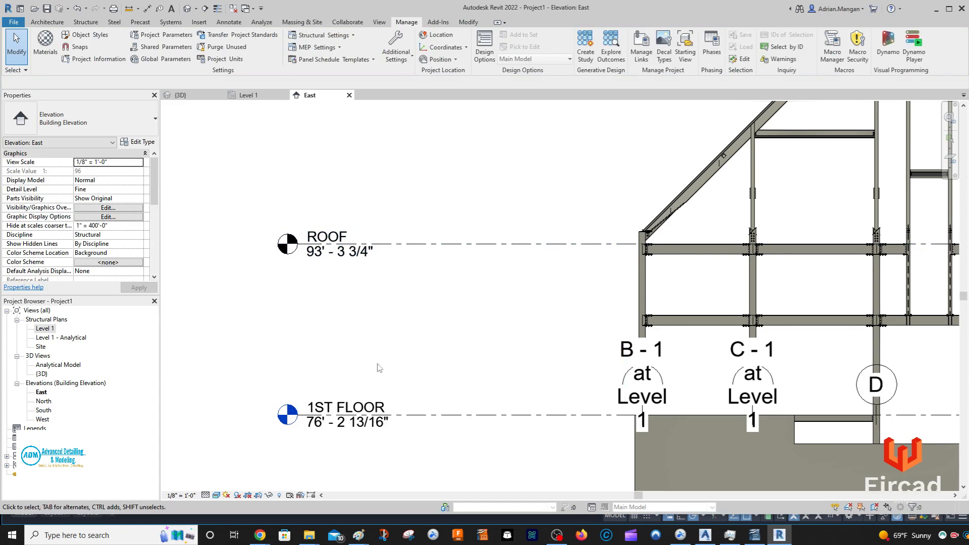
- Copy the 1ST FLOOR level vertically to the top of the lower W12X14 beam between grids B-1 and C-1, 9' 11 7/16" higher
{"action": "left_click", "coordinate": [410, 416]}
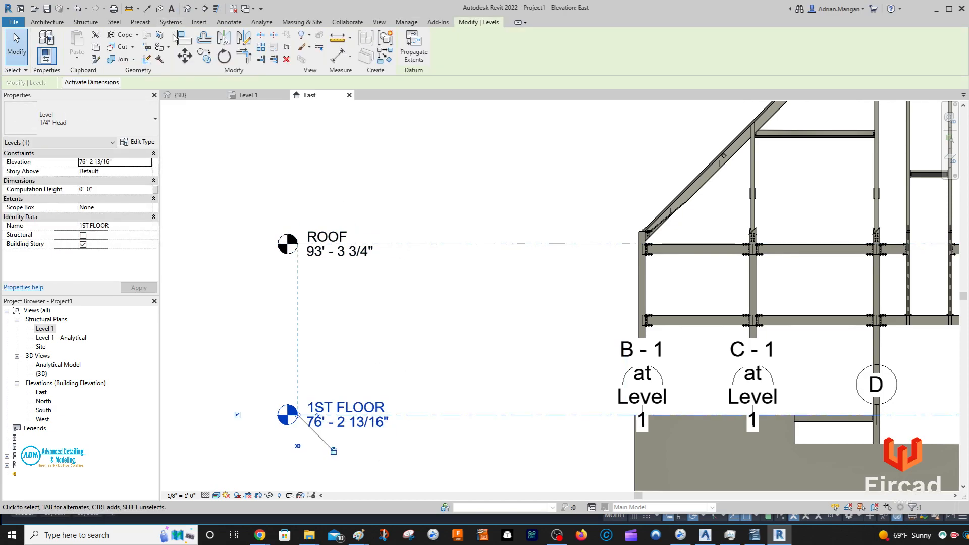
{"action": "left_click", "coordinate": [204, 55]}
{"action": "left_click", "coordinate": [704, 415]}
{"action": "scroll", "coordinate": [700, 351], "scroll_direction": "up", "scroll_amount": 3}
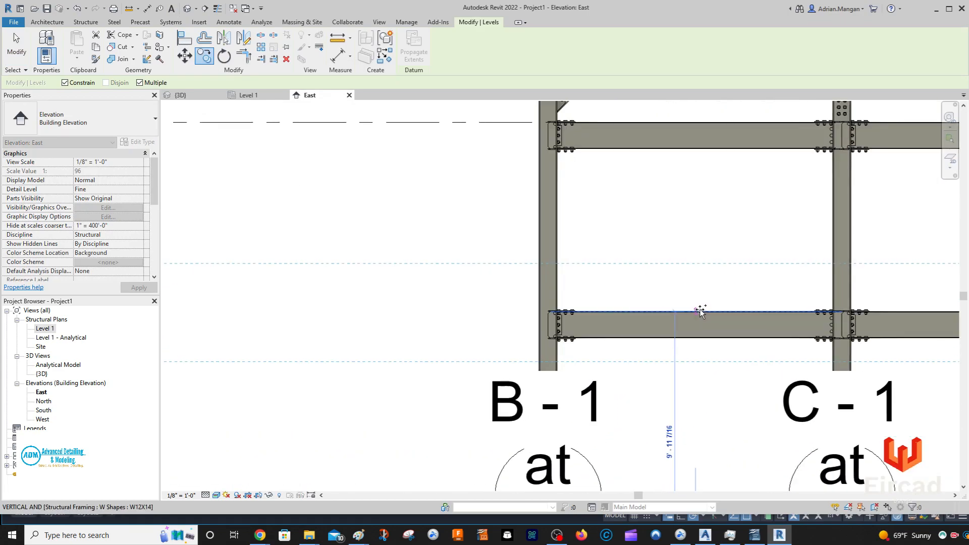
{"action": "left_click", "coordinate": [701, 311]}
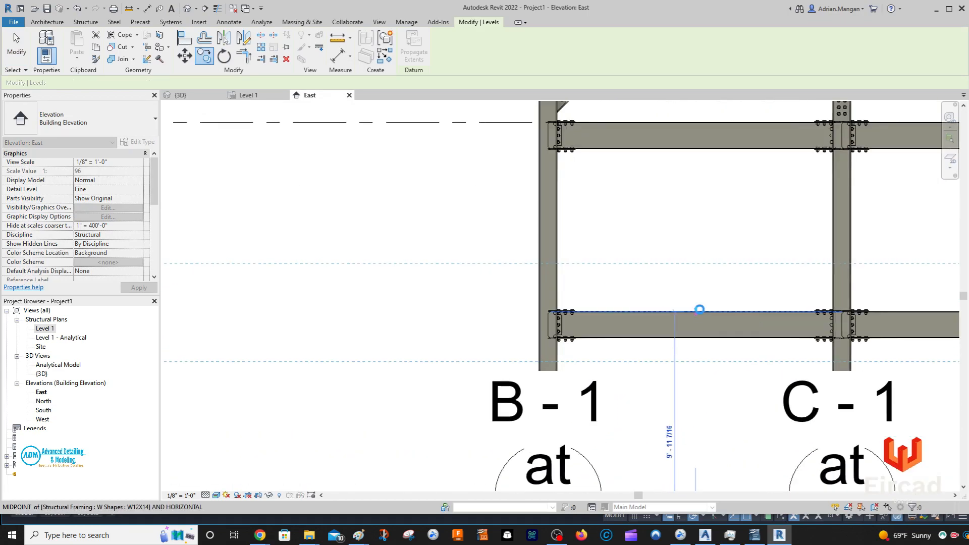
{"action": "scroll", "coordinate": [432, 347], "scroll_direction": "down", "scroll_amount": 3}
{"action": "key", "text": "Escape"}
{"action": "scroll", "coordinate": [440, 266], "scroll_direction": "down", "scroll_amount": 1}
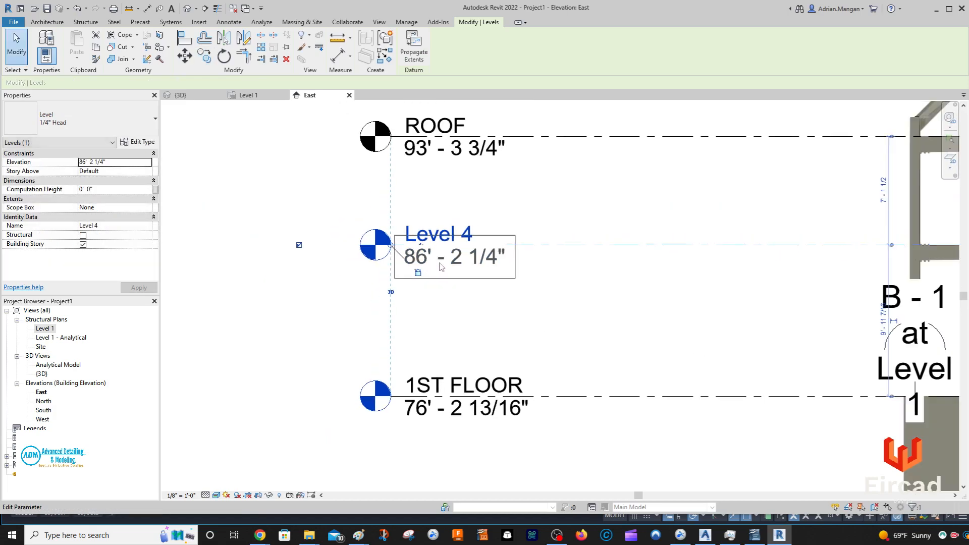
- Switch to Advance Steel to examine the Romano model near the column base, and return to Revit's East elevation
{"action": "mouse_move", "coordinate": [705, 534]}
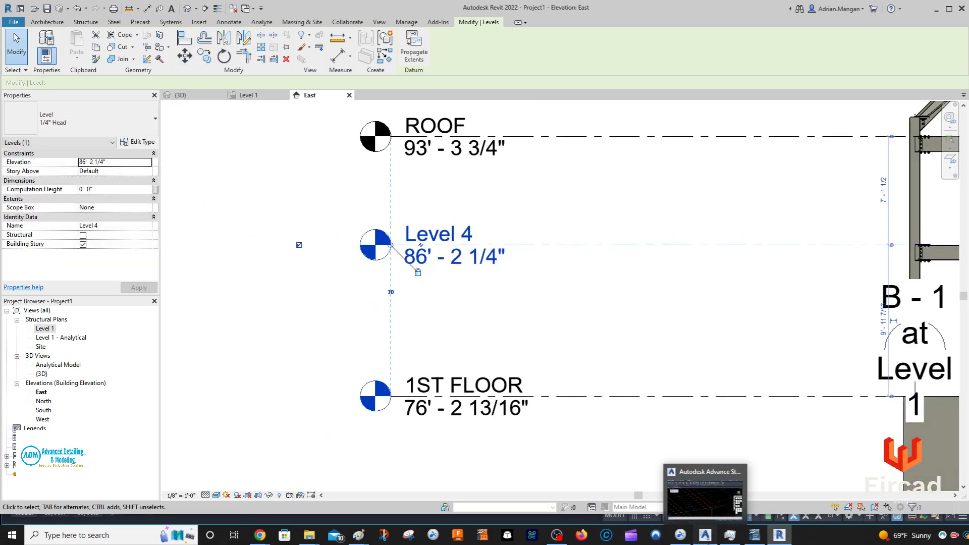
{"action": "left_click", "coordinate": [705, 499]}
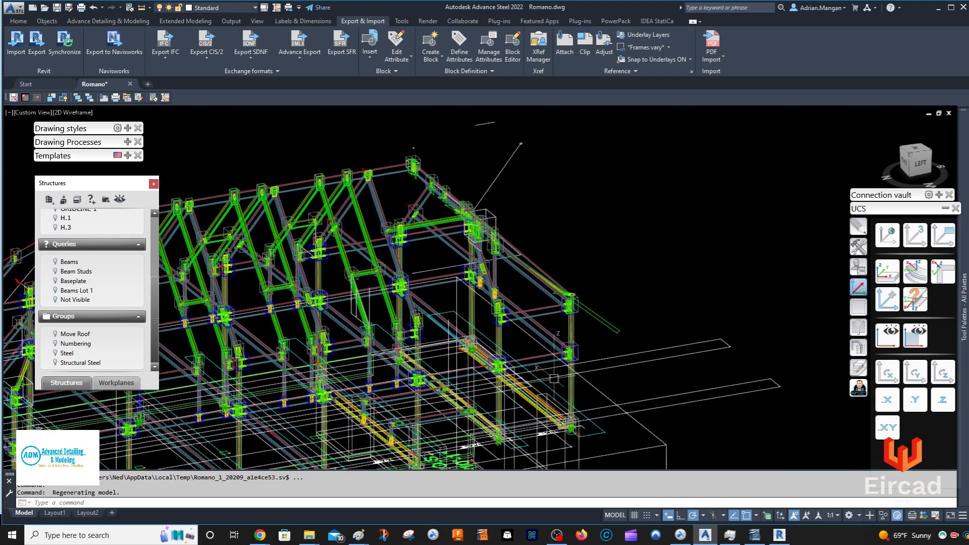
{"action": "scroll", "coordinate": [550, 343], "scroll_direction": "up", "scroll_amount": 5}
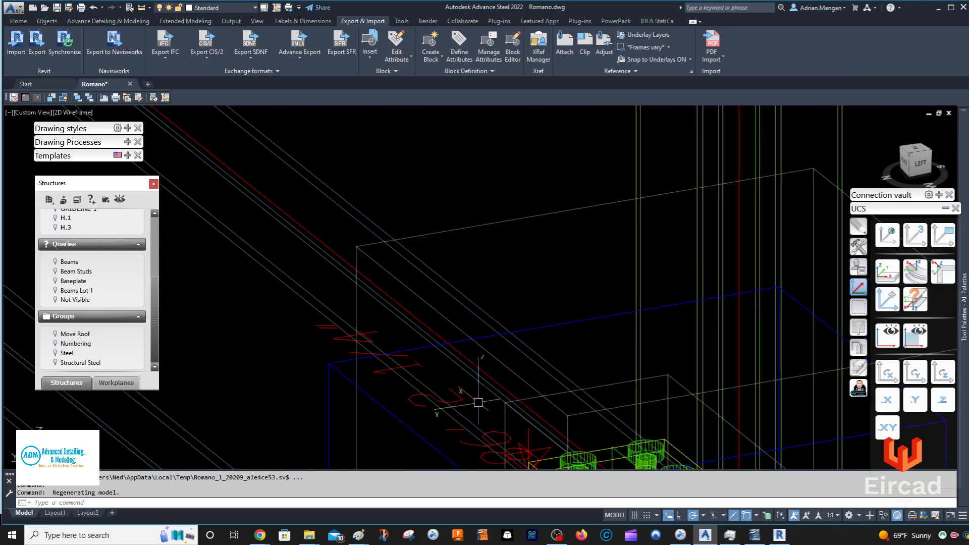
{"action": "middle_click_drag", "start_coordinate": [478, 404], "coordinate": [495, 347]}
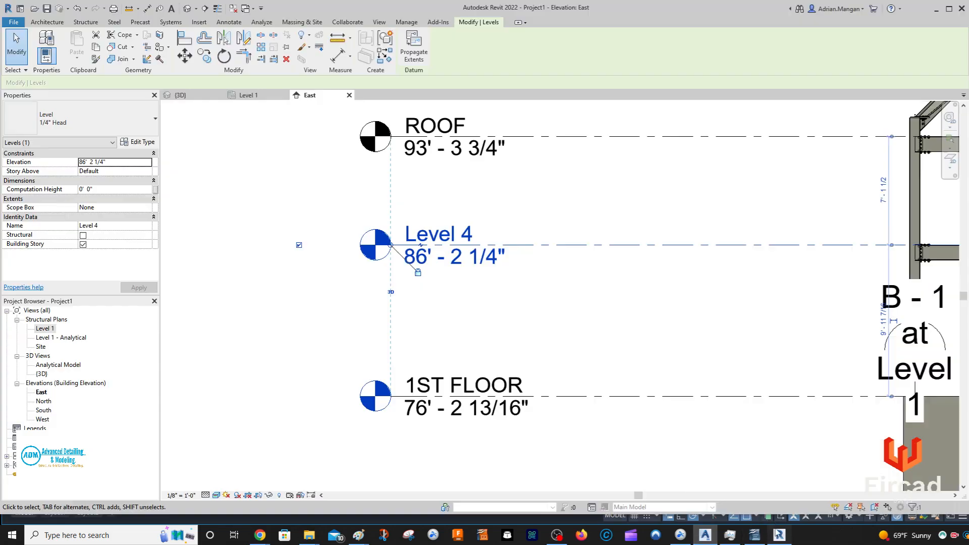
{"action": "left_click", "coordinate": [780, 497]}
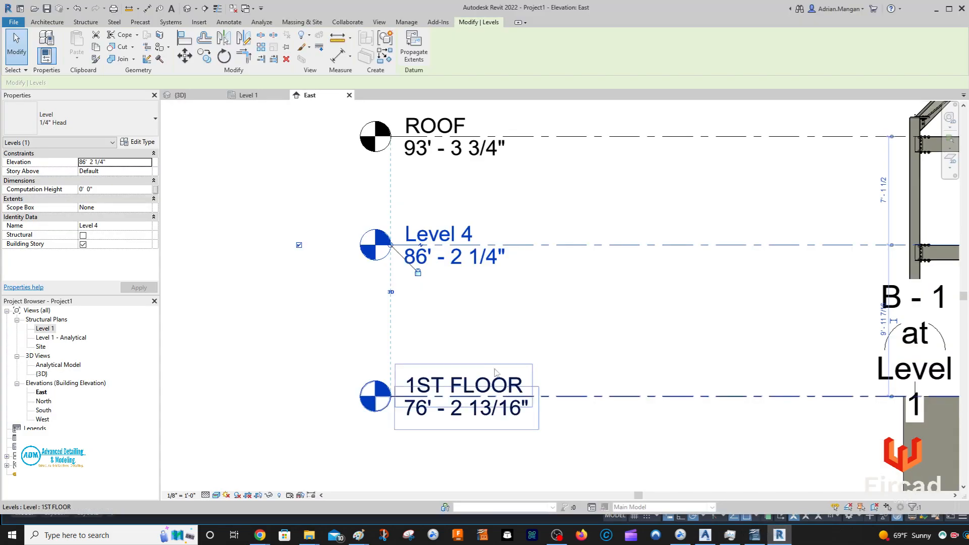
- Rename the middle level, Level 4, as 2ND FLOOR
{"action": "scroll", "coordinate": [331, 285], "scroll_direction": "right", "scroll_amount": 3}
{"action": "scroll", "coordinate": [422, 325], "scroll_direction": "up", "scroll_amount": 3}
{"action": "scroll", "coordinate": [422, 324], "scroll_direction": "down", "scroll_amount": 5}
{"action": "key", "text": "Escape"}
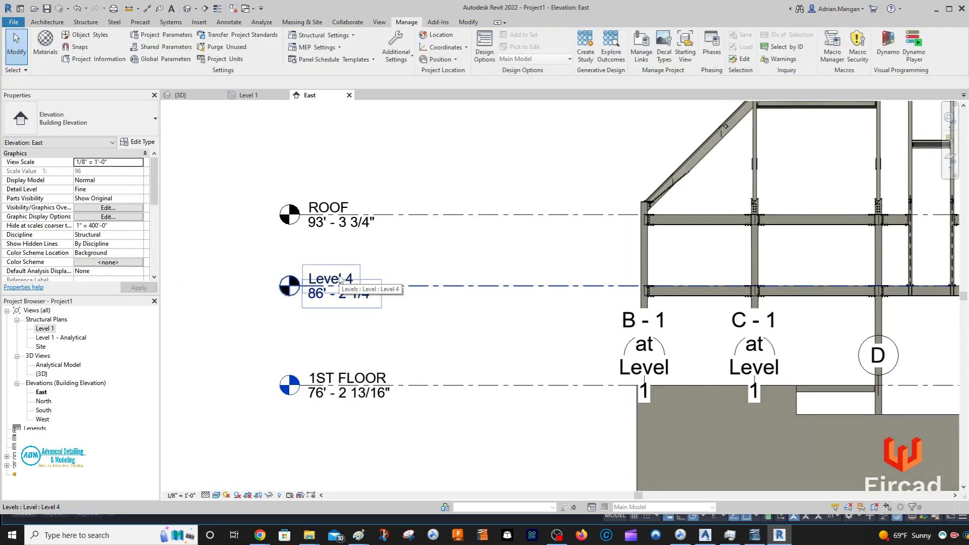
{"action": "double_click", "coordinate": [340, 279]}
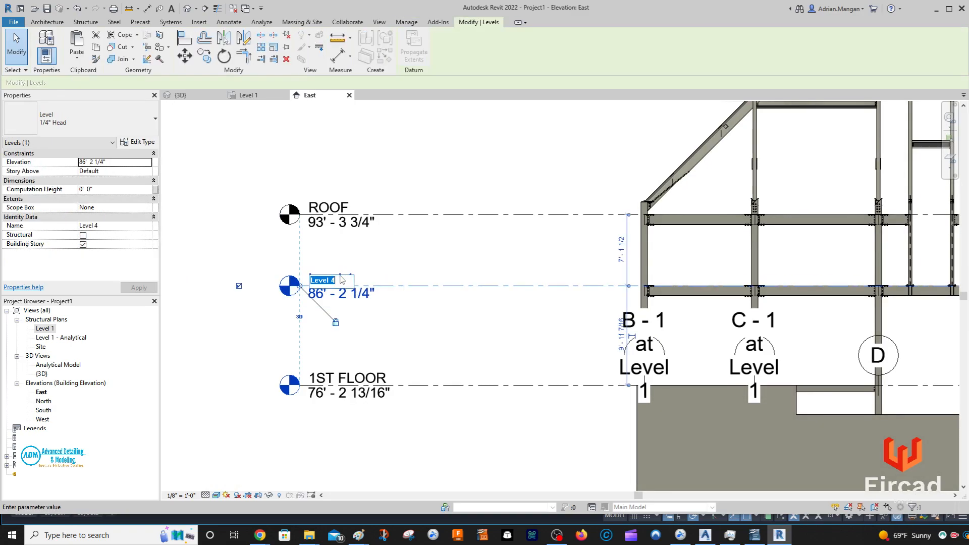
{"action": "type", "text": "2"}
{"action": "key", "text": "Return"}
{"action": "left_click", "coordinate": [438, 334]}
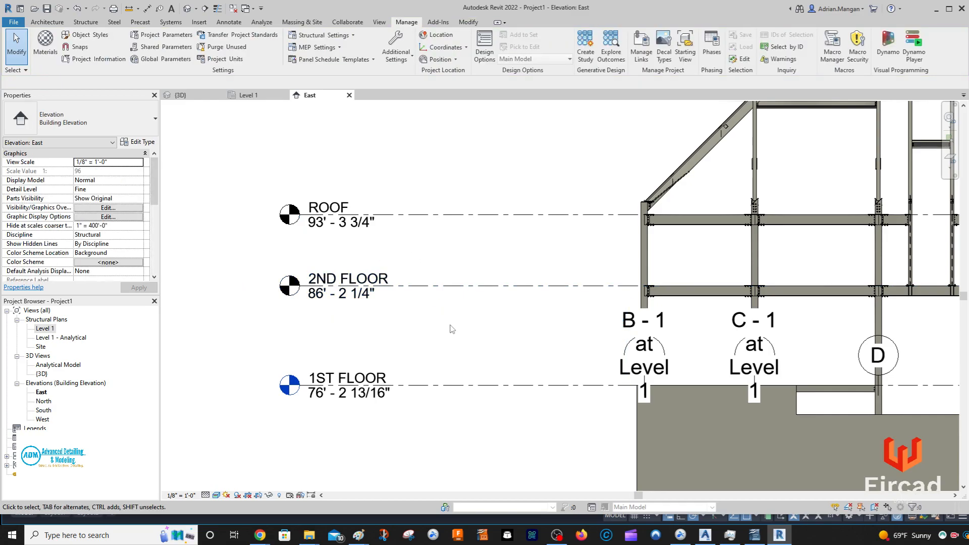
{"action": "scroll", "coordinate": [452, 329], "scroll_direction": "down", "scroll_amount": 5}
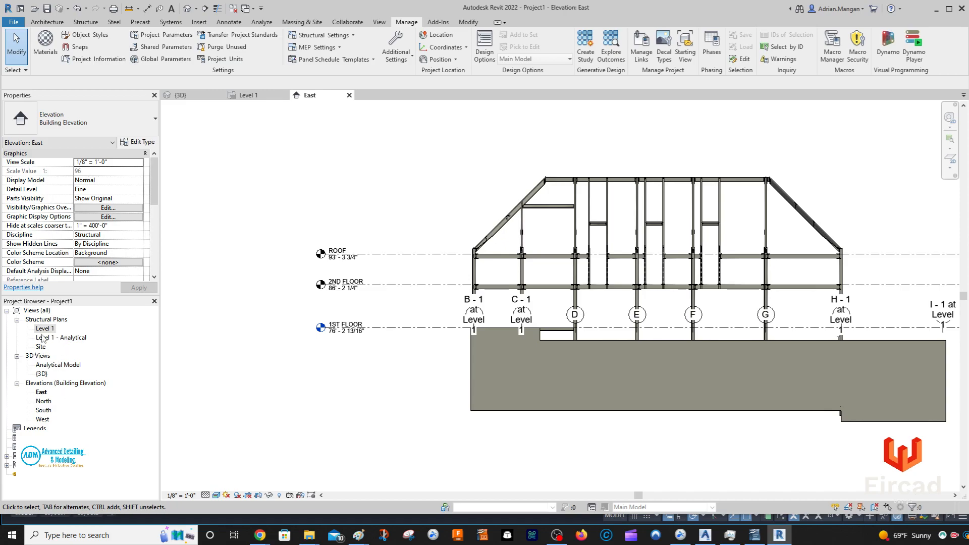
{"action": "left_click", "coordinate": [410, 254]}
{"action": "left_click", "coordinate": [379, 169]}
{"action": "left_click", "coordinate": [388, 23]}
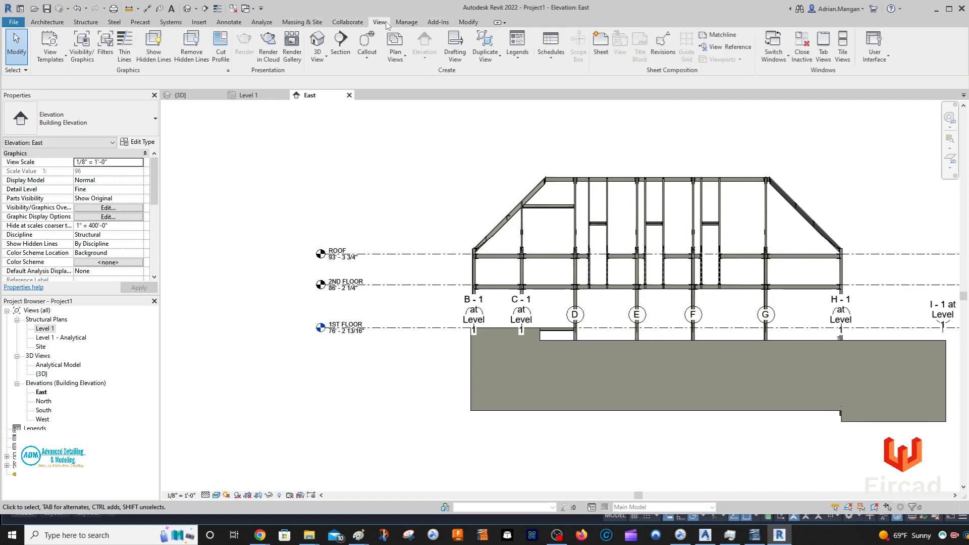
{"action": "left_click", "coordinate": [415, 23]}
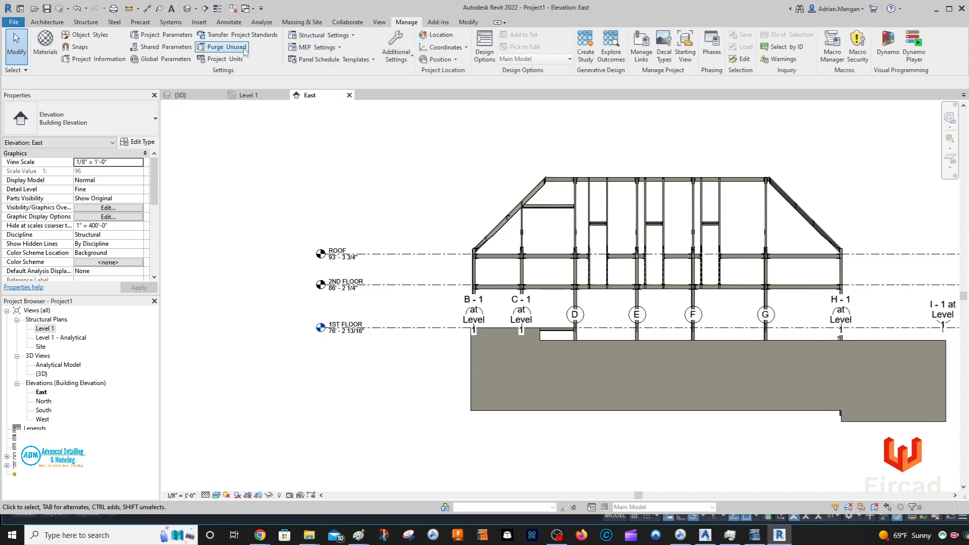
{"action": "left_click", "coordinate": [438, 22]}
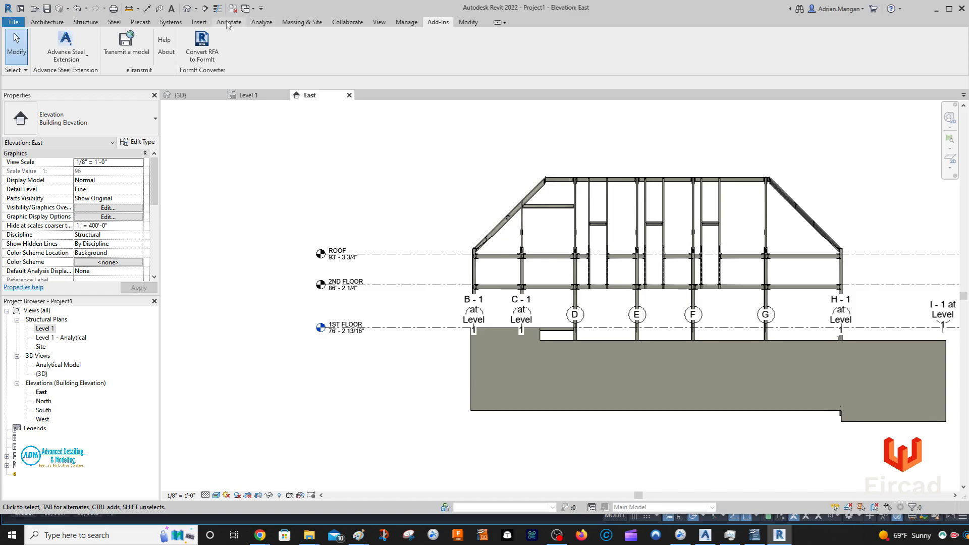
{"action": "left_click", "coordinate": [199, 23]}
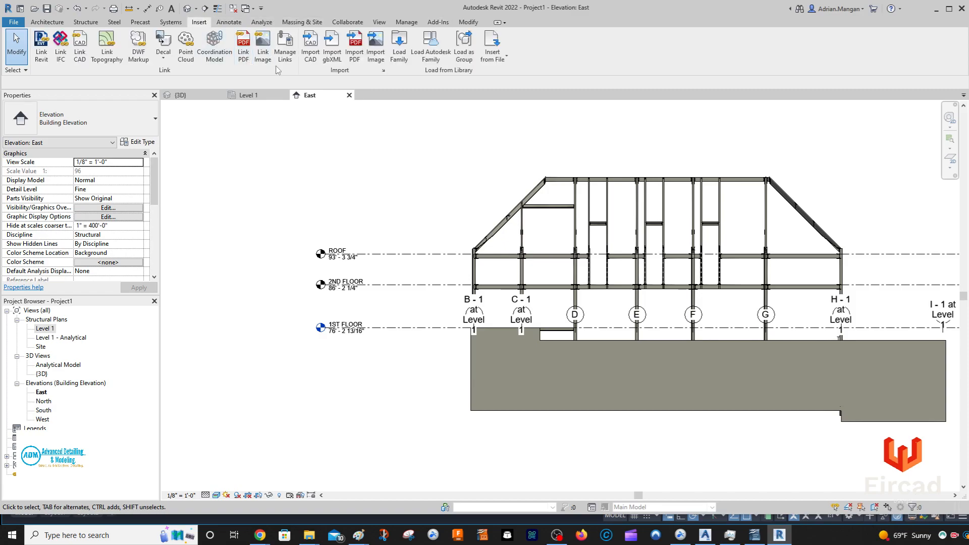
{"action": "left_click", "coordinate": [347, 22]}
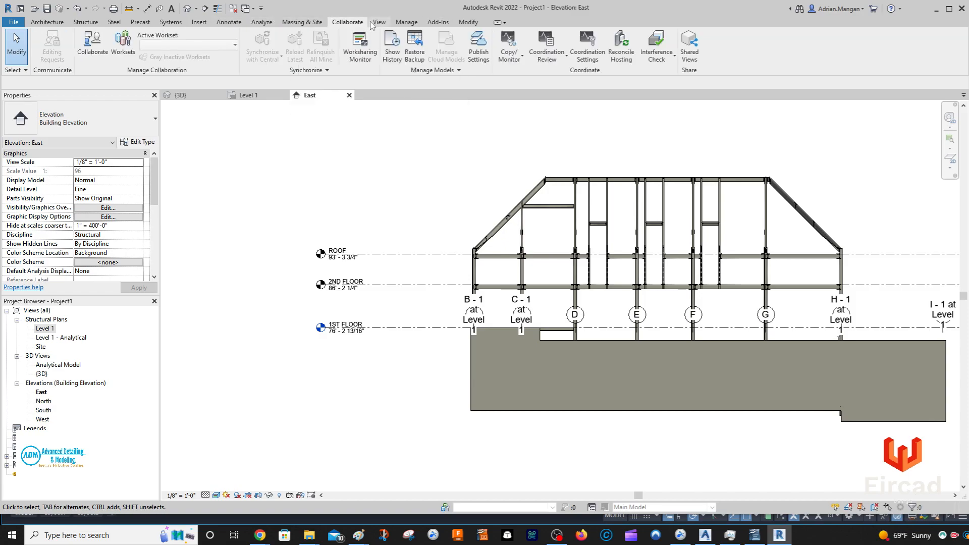
- Create structural plan views for the 2ND FLOOR and ROOF levels, without duplicating existing views
{"action": "left_click", "coordinate": [379, 22]}
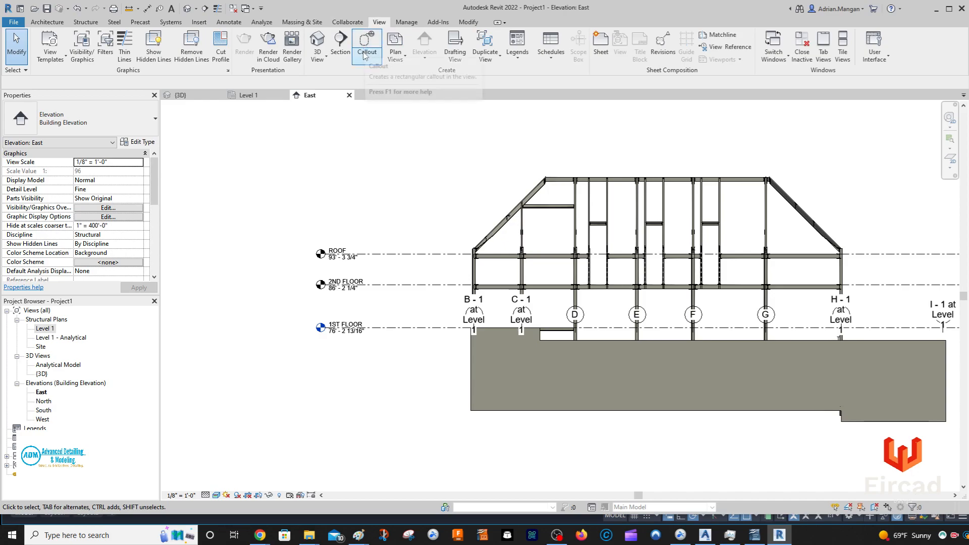
{"action": "left_click", "coordinate": [396, 51]}
{"action": "left_click", "coordinate": [405, 116]}
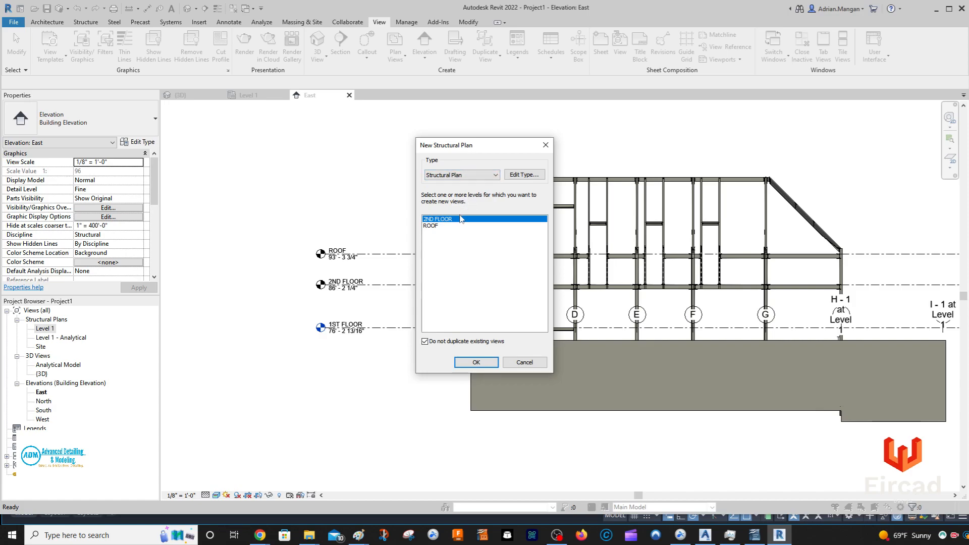
{"action": "left_click", "coordinate": [430, 226], "text": "shift"}
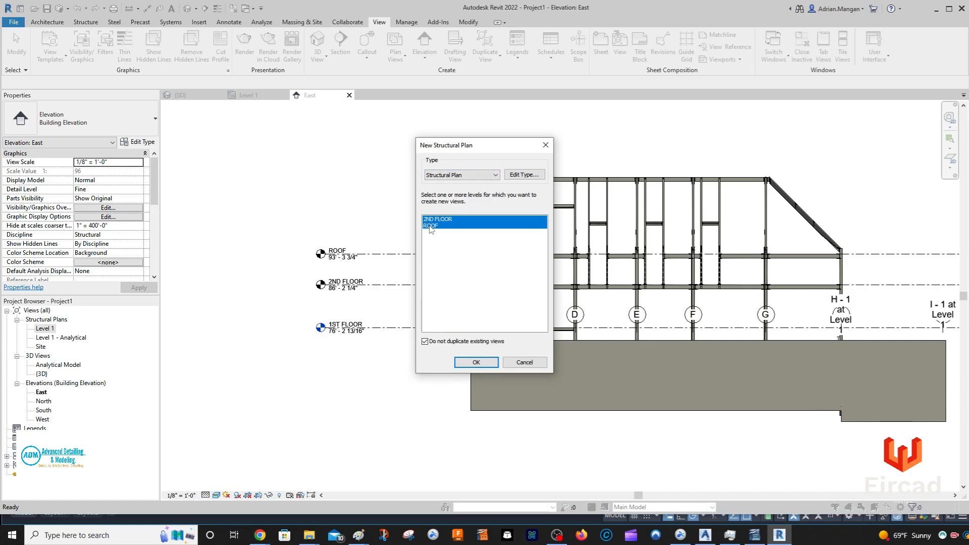
{"action": "left_click", "coordinate": [475, 362]}
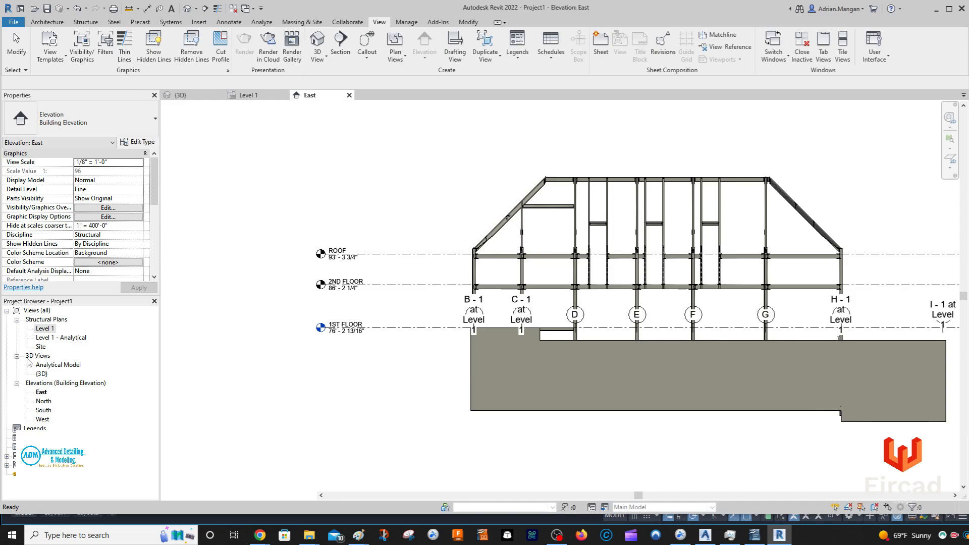
- Delete the Level 1 - Analytical structural plan view from the project
{"action": "left_click", "coordinate": [53, 347]}
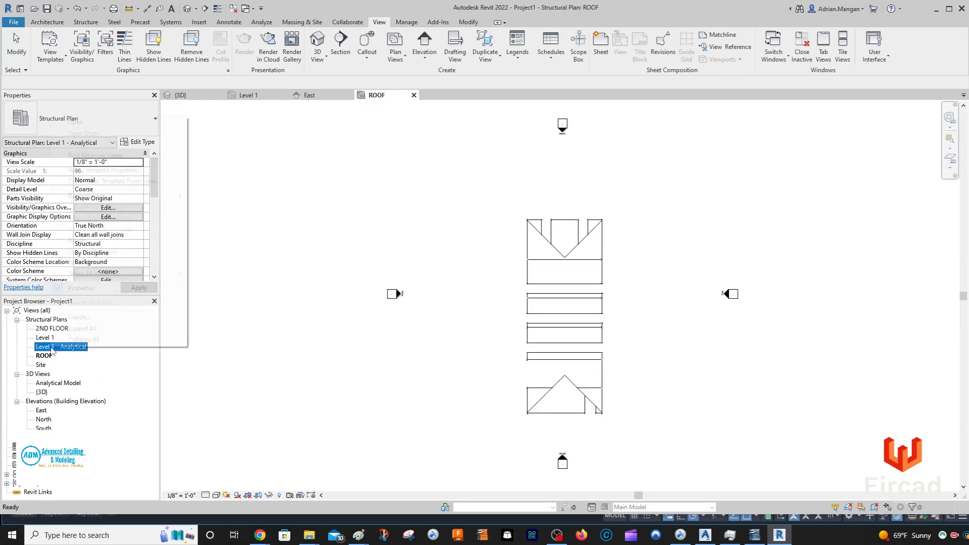
{"action": "right_click", "coordinate": [53, 347]}
{"action": "left_click", "coordinate": [105, 242]}
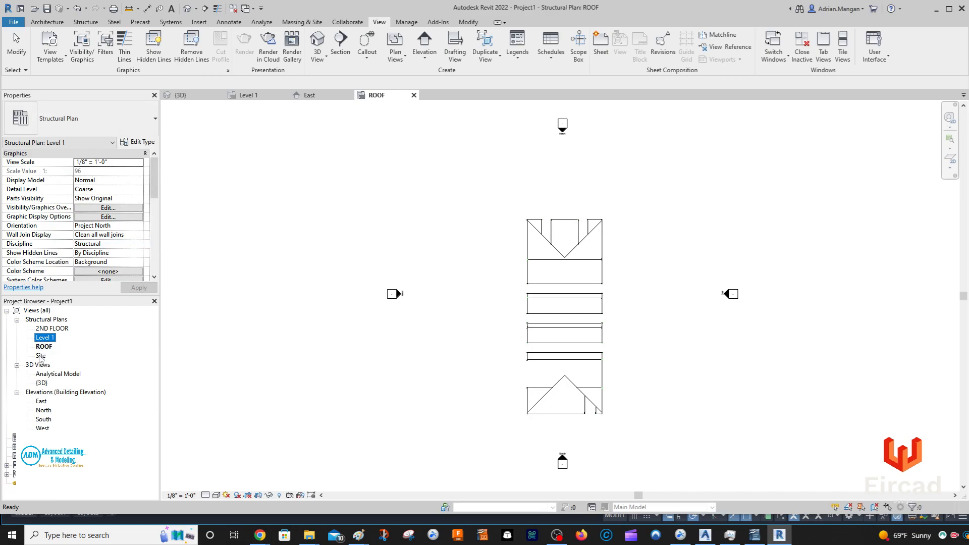
- Set the ROOF structural plan's detail level to Fine and inspect its beams and connections
{"action": "left_click", "coordinate": [515, 283]}
{"action": "scroll", "coordinate": [565, 239], "scroll_direction": "up", "scroll_amount": 4}
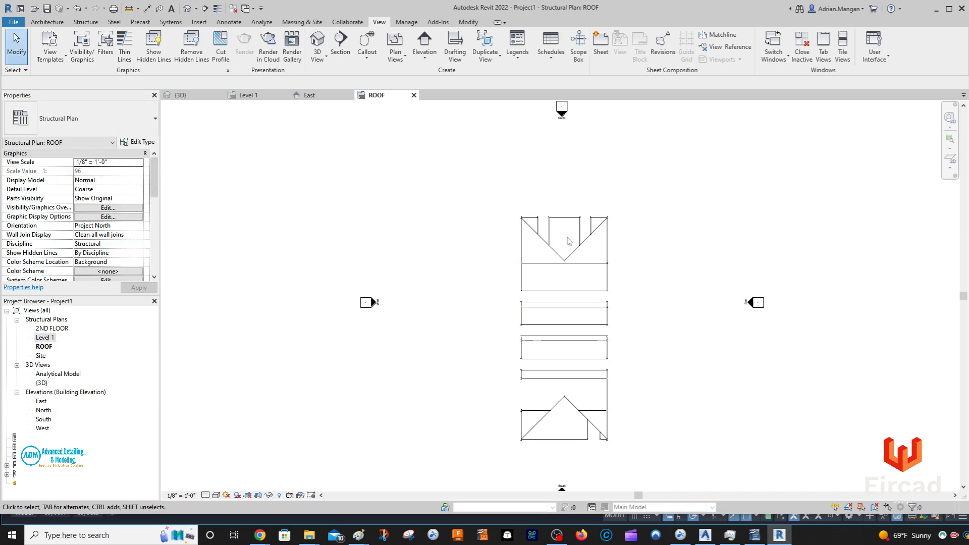
{"action": "middle_click_drag", "start_coordinate": [559, 246], "coordinate": [548, 155]}
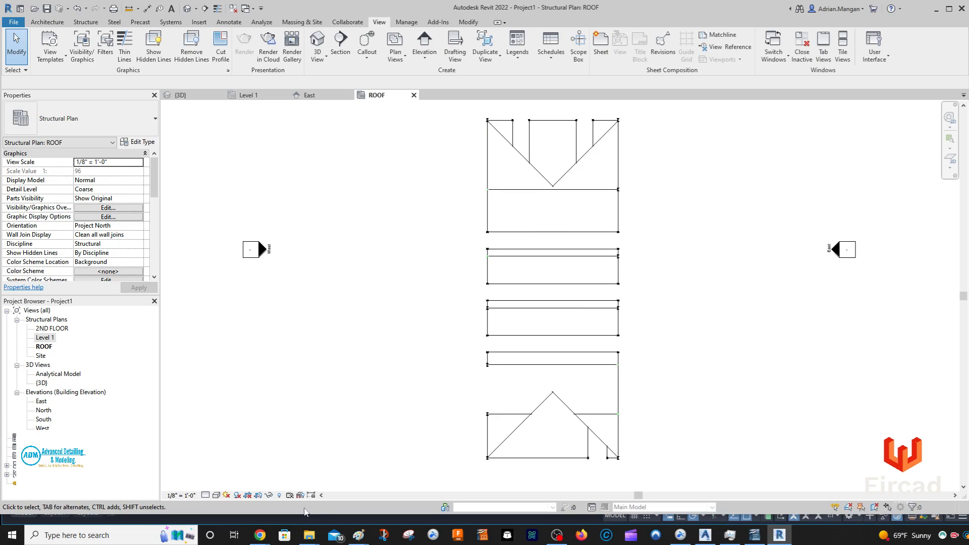
{"action": "left_click", "coordinate": [205, 495]}
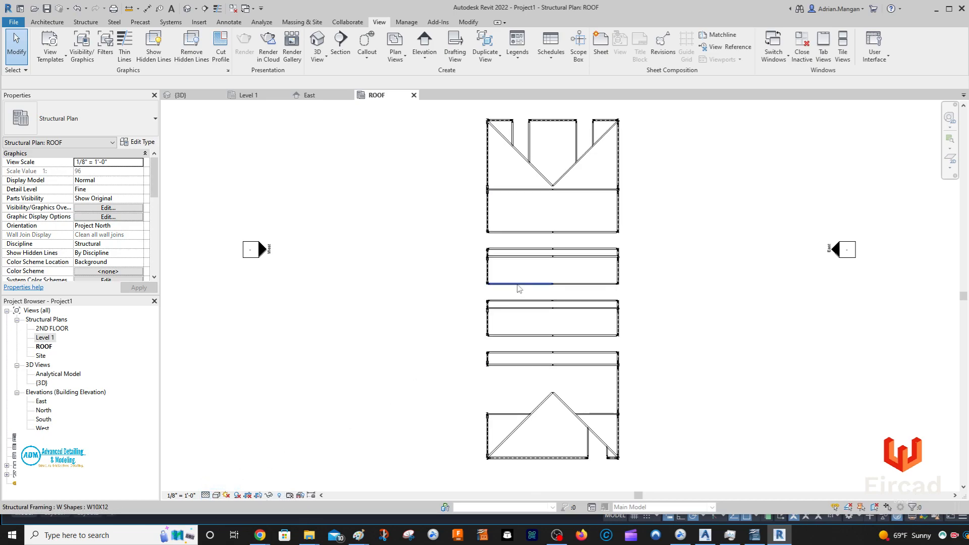
{"action": "scroll", "coordinate": [626, 283], "scroll_direction": "up", "scroll_amount": 6}
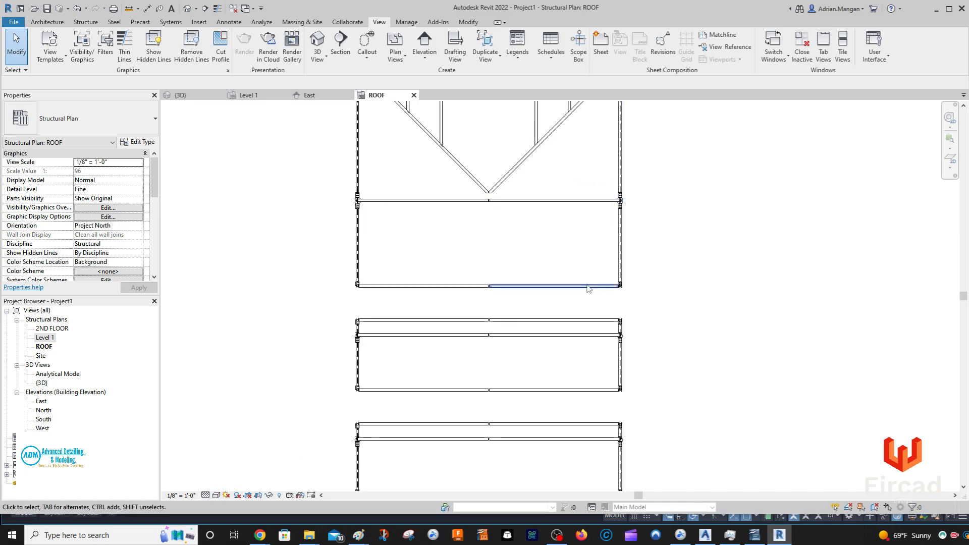
{"action": "scroll", "coordinate": [692, 282], "scroll_direction": "down", "scroll_amount": 3}
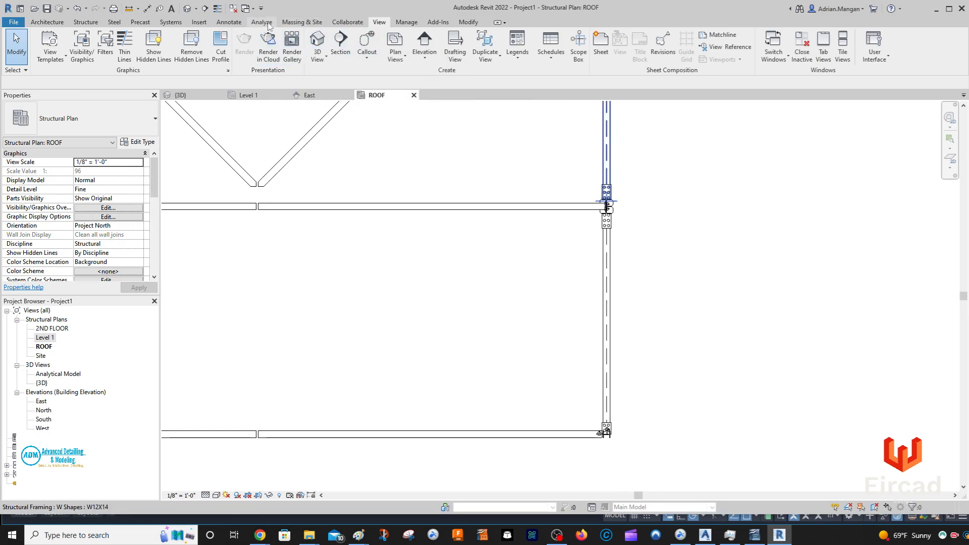
- Place a spot elevation with a leader and shoulder on the east-side W12X14 beam in the ROOF plan
{"action": "left_click", "coordinate": [229, 22]}
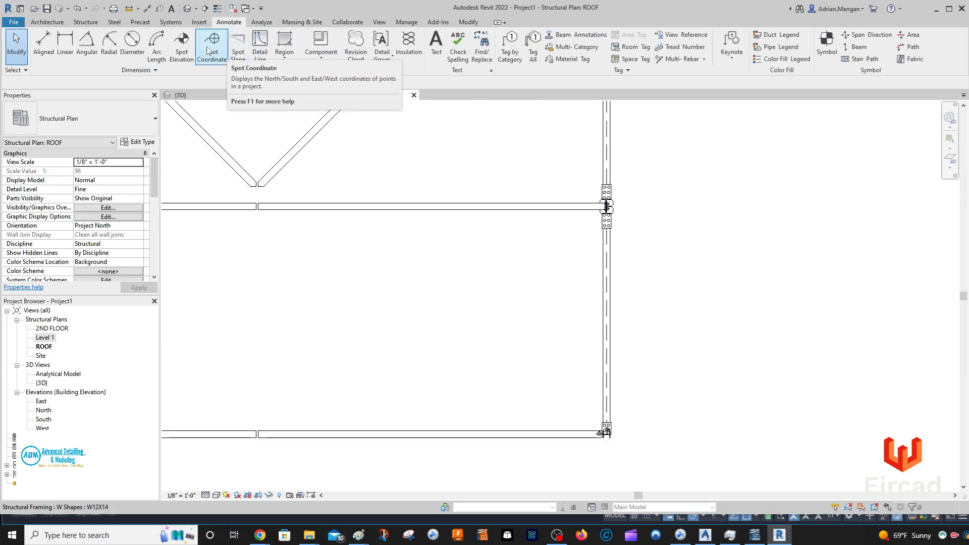
{"action": "left_click", "coordinate": [182, 45]}
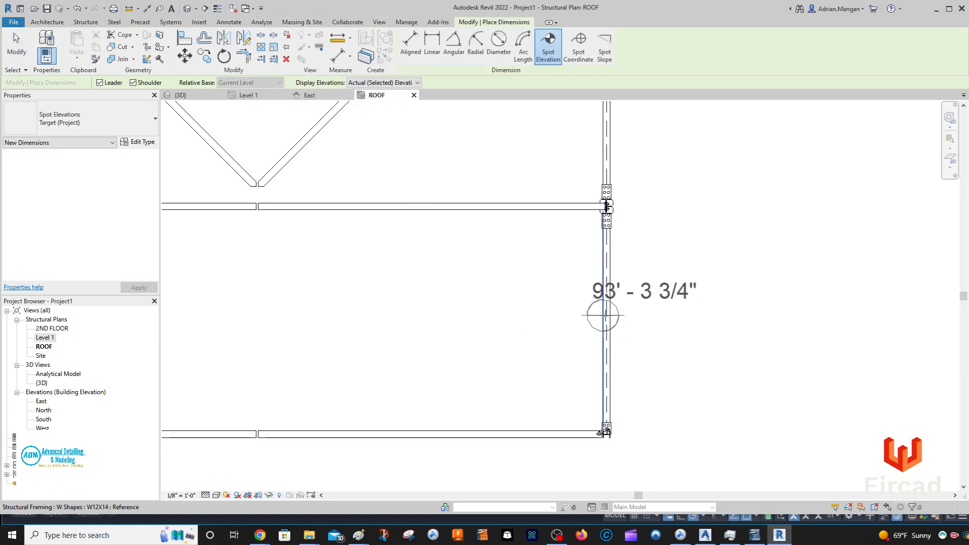
{"action": "left_click", "coordinate": [605, 315]}
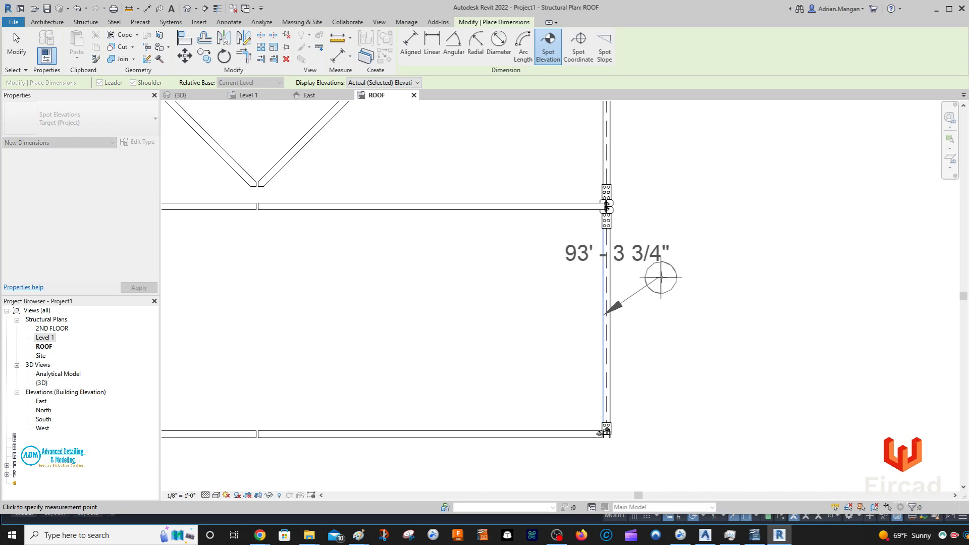
{"action": "left_click", "coordinate": [768, 277]}
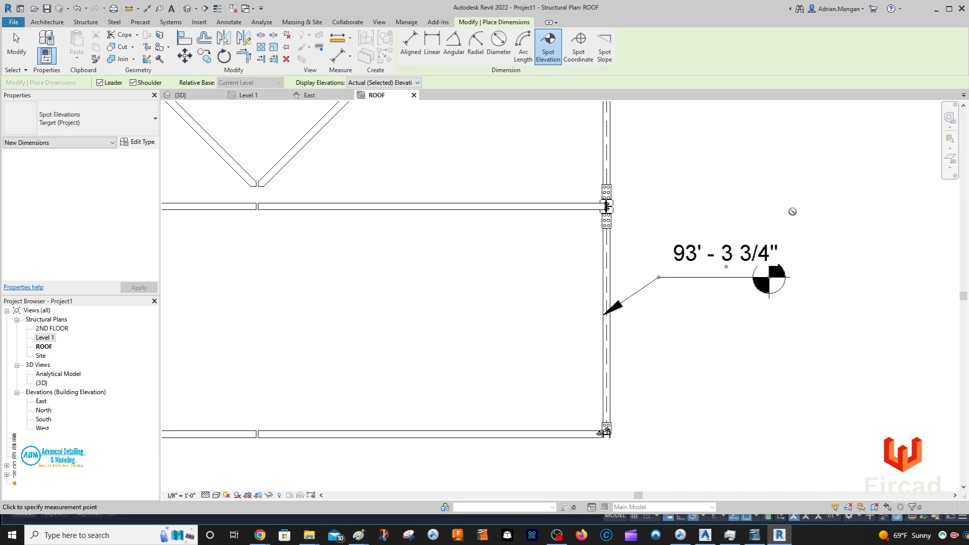
{"action": "scroll", "coordinate": [790, 210], "scroll_direction": "up", "scroll_amount": 3}
{"action": "scroll", "coordinate": [790, 210], "scroll_direction": "down", "scroll_amount": 6}
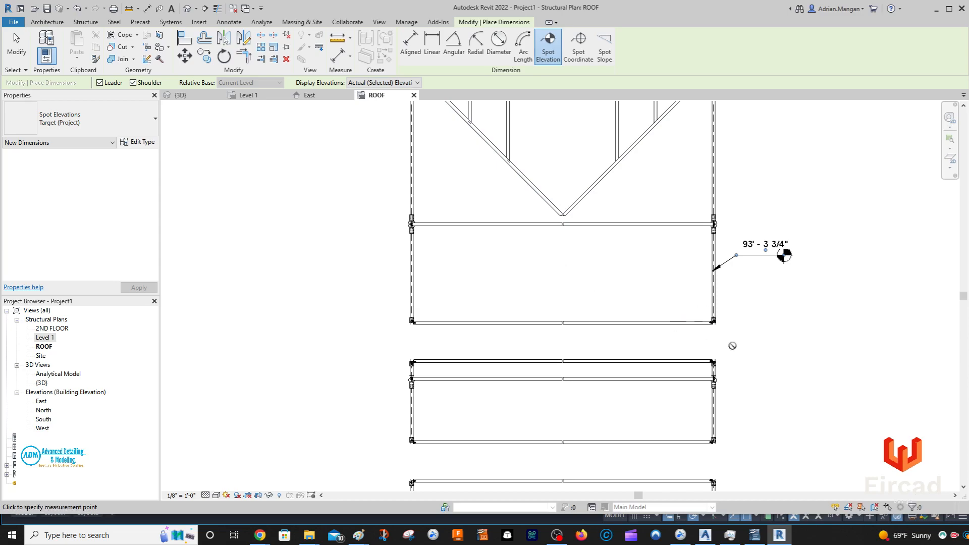
{"action": "key", "text": "Escape"}
{"action": "key", "text": "Escape"}
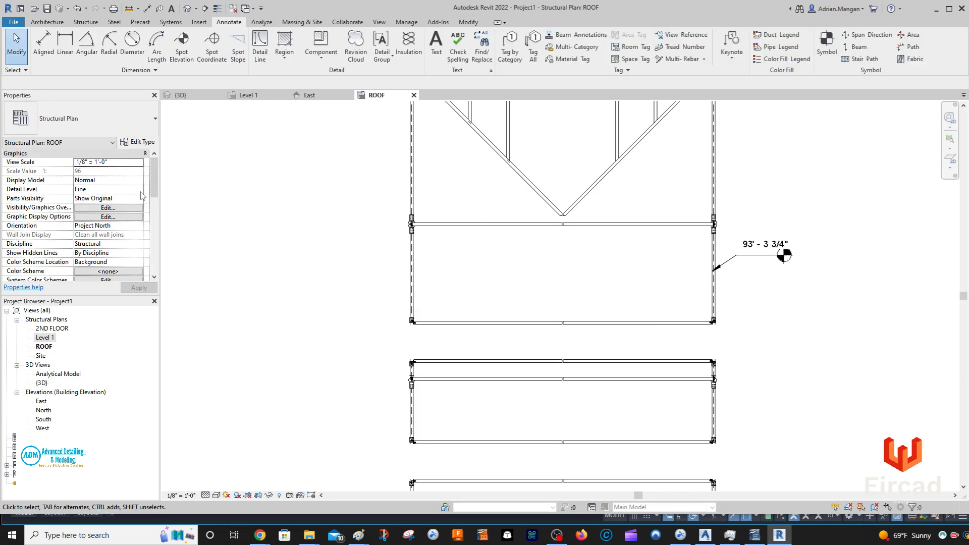
- Review the Level 1 structural plan, and examine the ROOF level line against the framing in the East elevation
{"action": "left_click", "coordinate": [247, 96]}
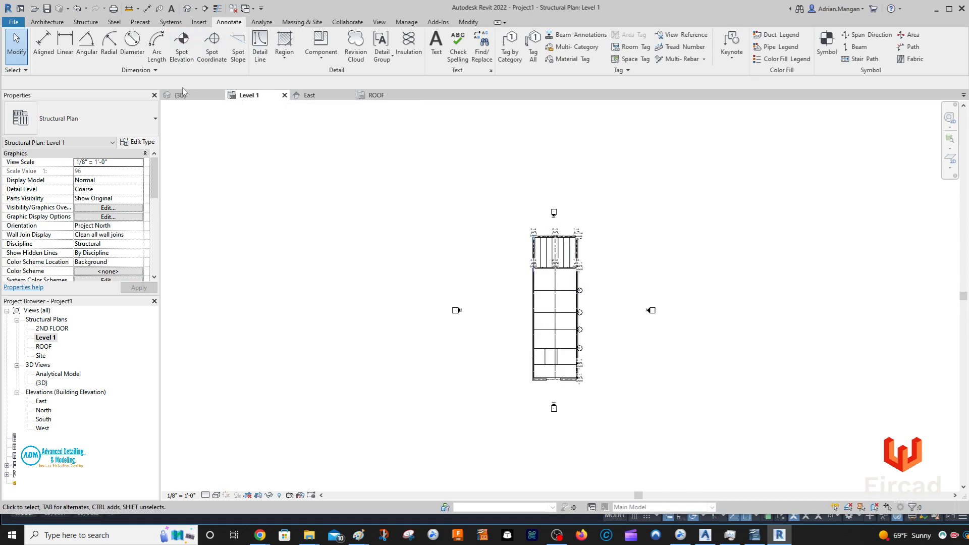
{"action": "left_click", "coordinate": [310, 95]}
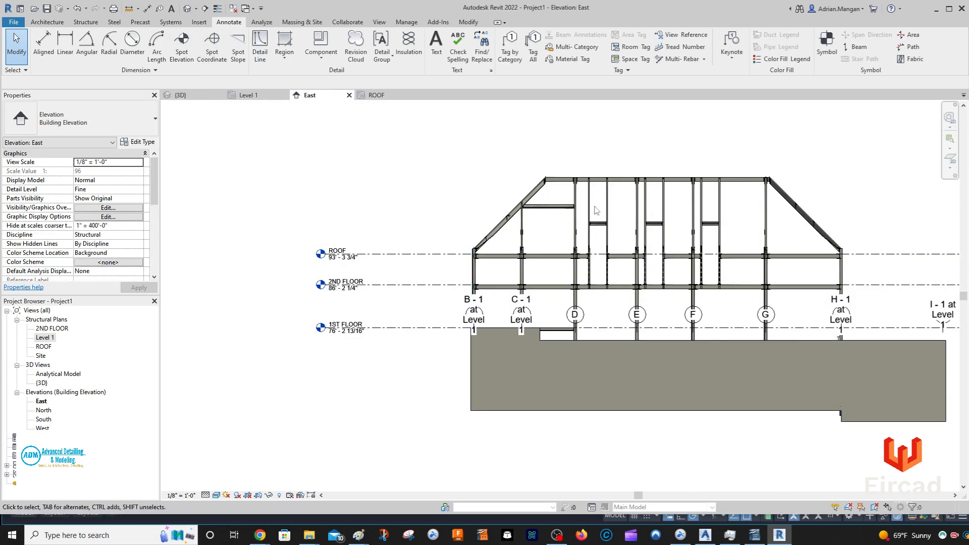
{"action": "left_click", "coordinate": [395, 254]}
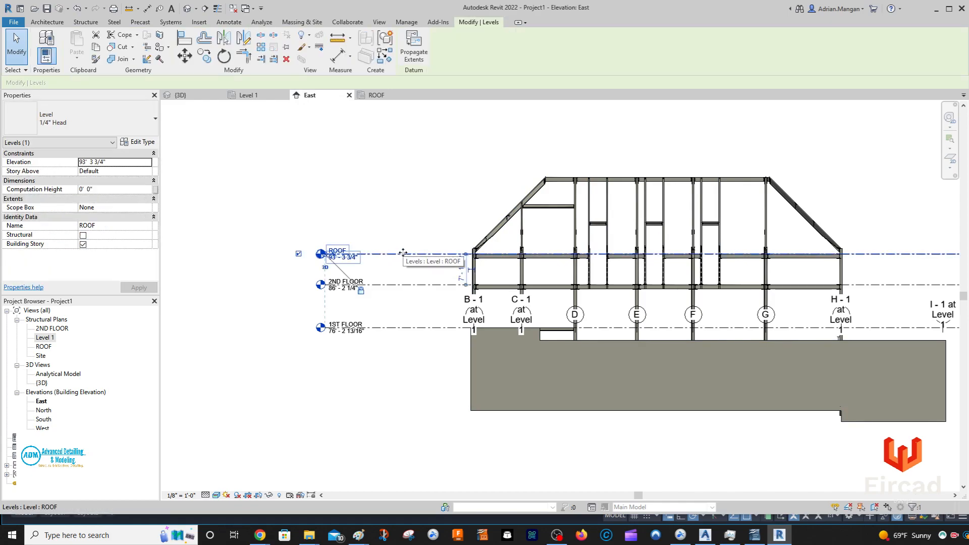
{"action": "left_click", "coordinate": [449, 245]}
{"action": "middle_click_drag", "start_coordinate": [450, 244], "coordinate": [357, 243]}
{"action": "scroll", "coordinate": [551, 194], "scroll_direction": "up", "scroll_amount": 3}
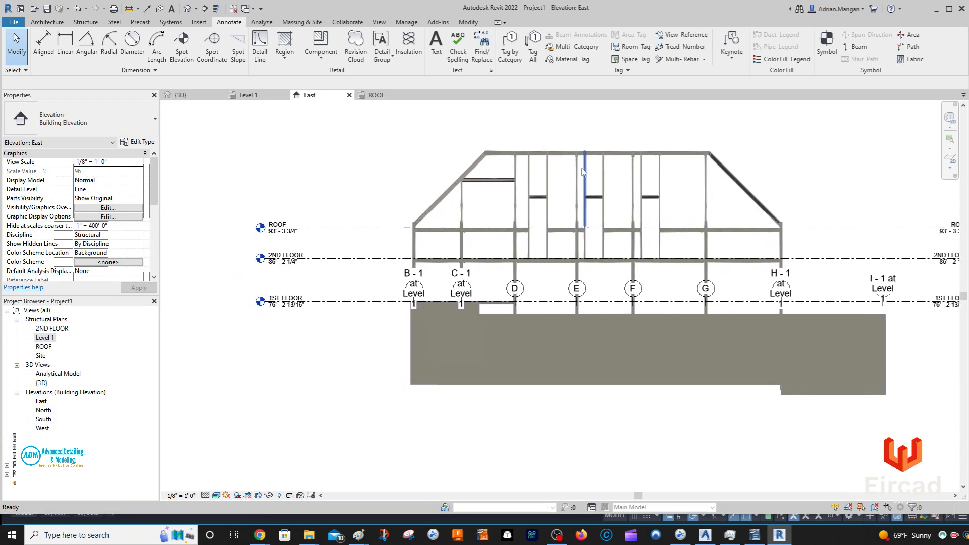
{"action": "middle_click_drag", "start_coordinate": [596, 228], "coordinate": [606, 238]}
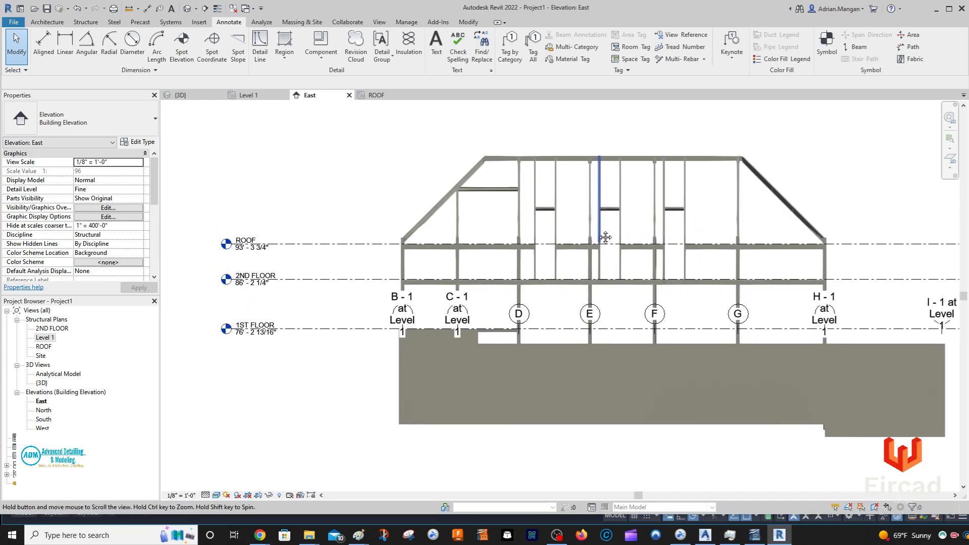
- Inspect the steel framing and its bolted beam-to-column connections in the 3D view
{"action": "left_click", "coordinate": [199, 98]}
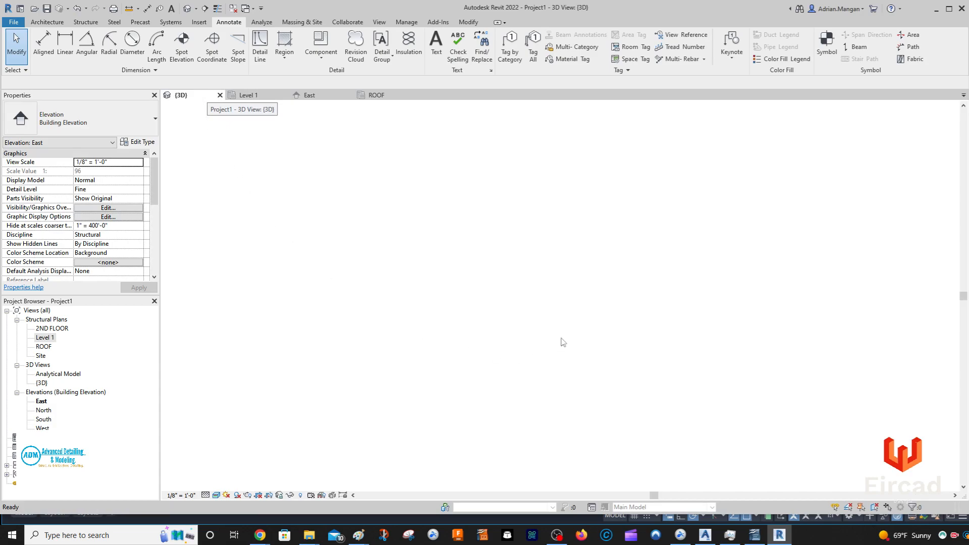
{"action": "scroll", "coordinate": [576, 302], "scroll_direction": "up", "scroll_amount": 3}
{"action": "scroll", "coordinate": [598, 293], "scroll_direction": "up", "scroll_amount": 6}
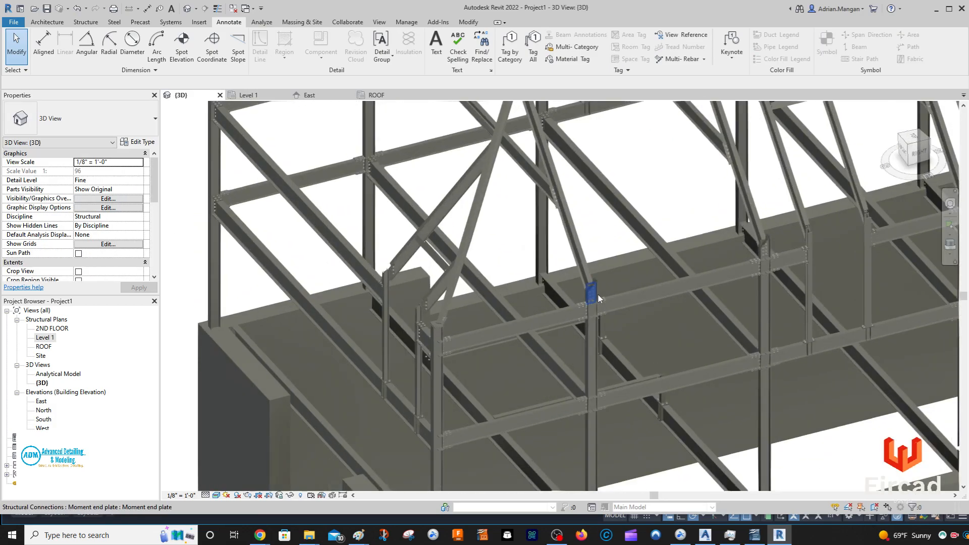
{"action": "scroll", "coordinate": [598, 290], "scroll_direction": "down", "scroll_amount": 5}
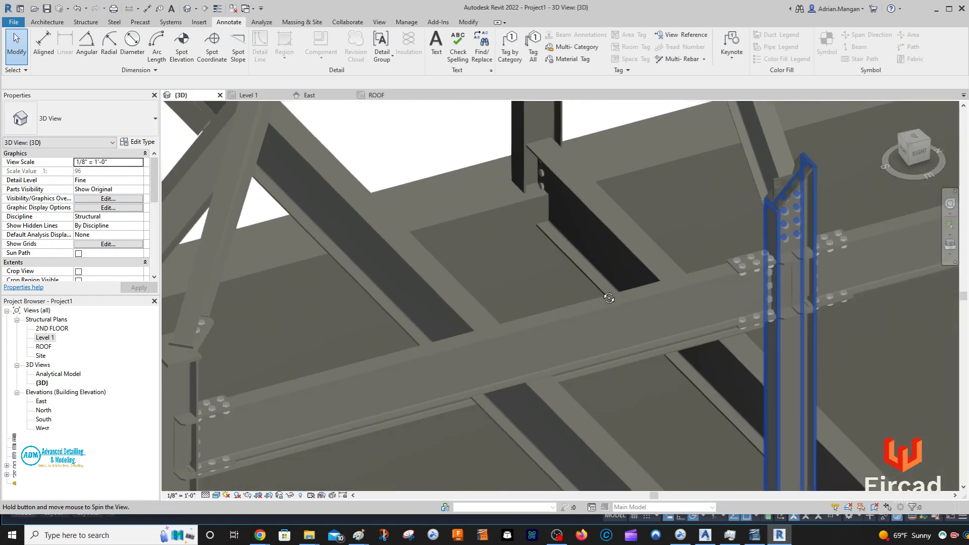
{"action": "scroll", "coordinate": [582, 301], "scroll_direction": "up", "scroll_amount": 5}
{"action": "scroll", "coordinate": [585, 296], "scroll_direction": "down", "scroll_amount": 5}
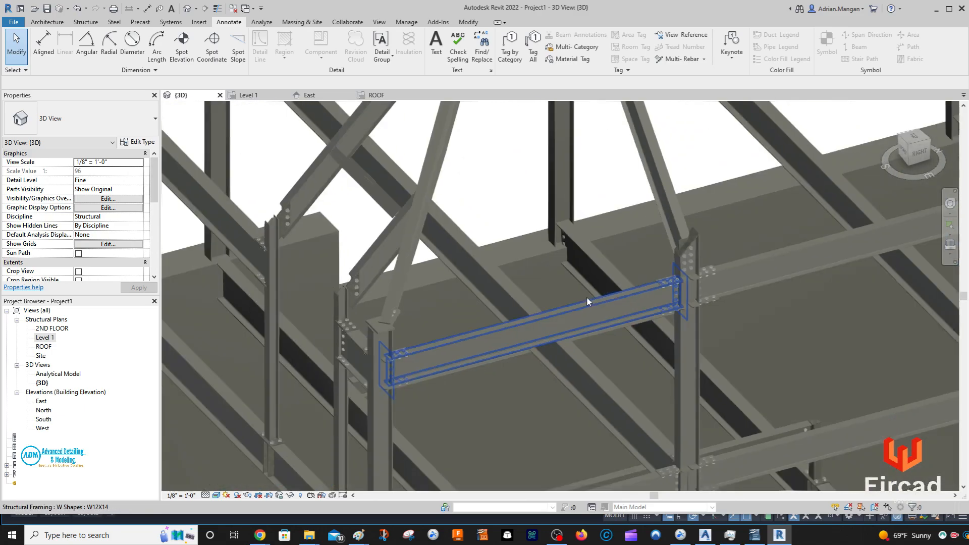
{"action": "scroll", "coordinate": [598, 265], "scroll_direction": "up", "scroll_amount": 4}
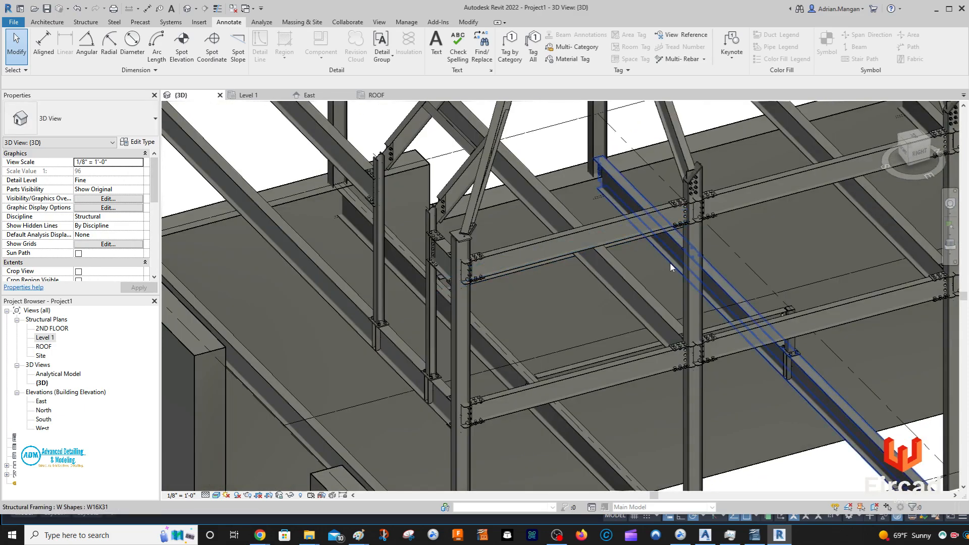
- Examine the instance properties and type properties of the W8X21 column between the perimeter beams
{"action": "left_click", "coordinate": [685, 289]}
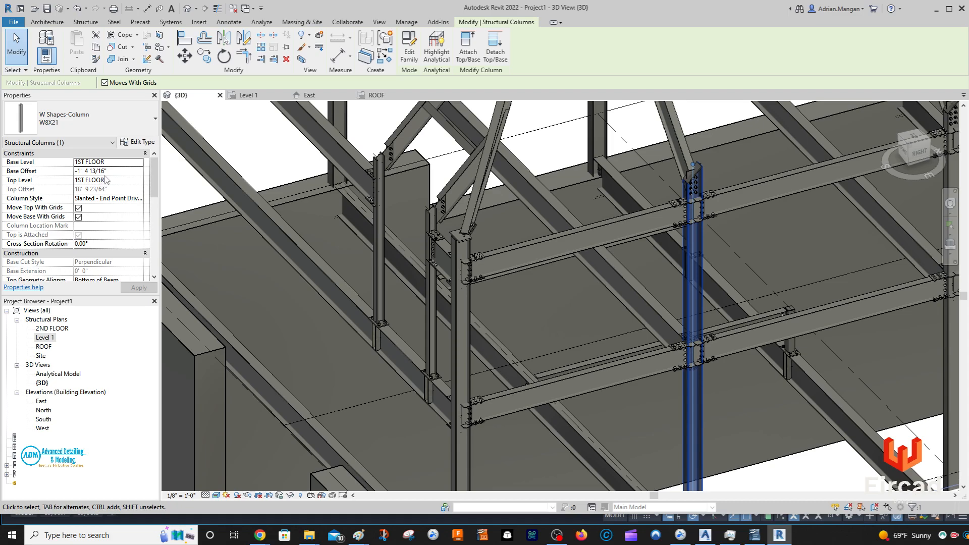
{"action": "scroll", "coordinate": [116, 190], "scroll_direction": "down", "scroll_amount": 1}
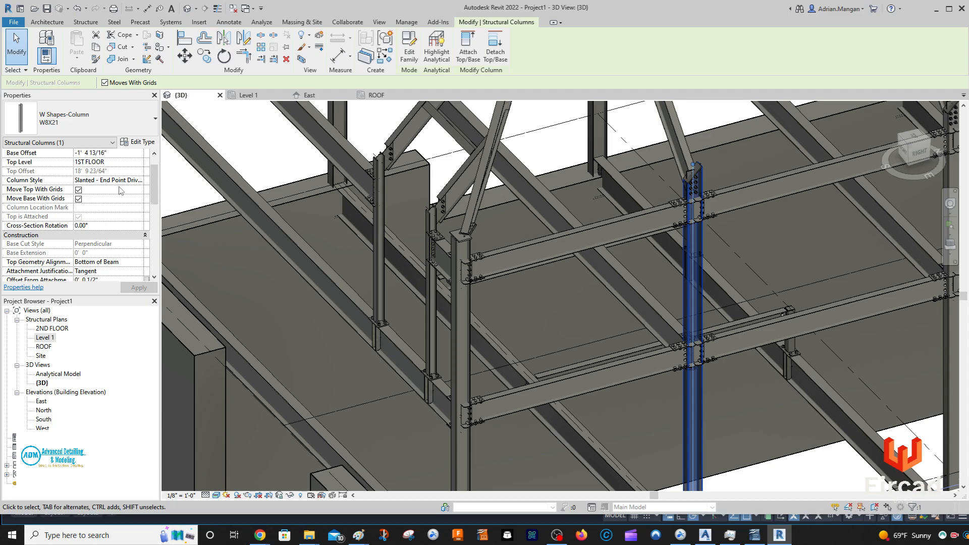
{"action": "scroll", "coordinate": [124, 201], "scroll_direction": "down", "scroll_amount": 2}
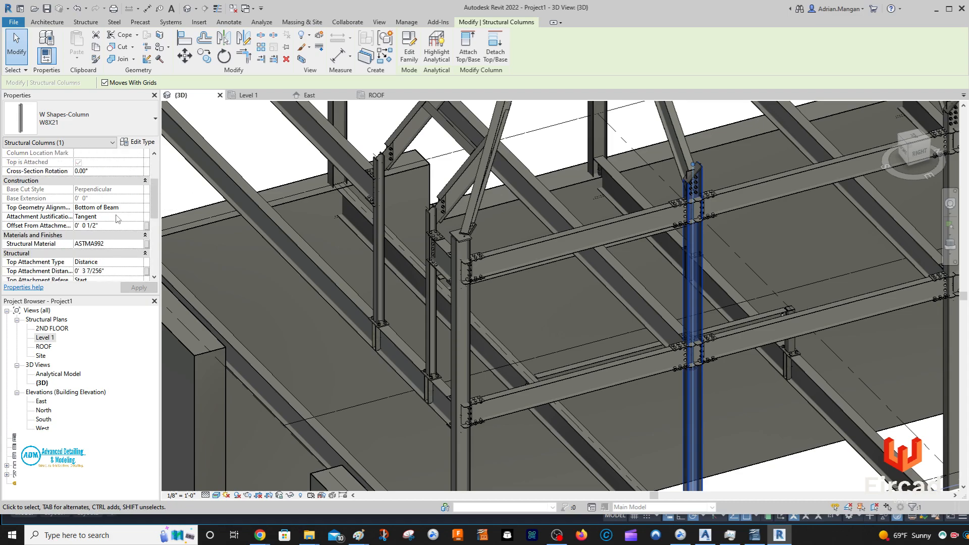
{"action": "scroll", "coordinate": [116, 219], "scroll_direction": "down", "scroll_amount": 3}
{"action": "scroll", "coordinate": [126, 181], "scroll_direction": "up", "scroll_amount": 6}
{"action": "left_click", "coordinate": [139, 143]}
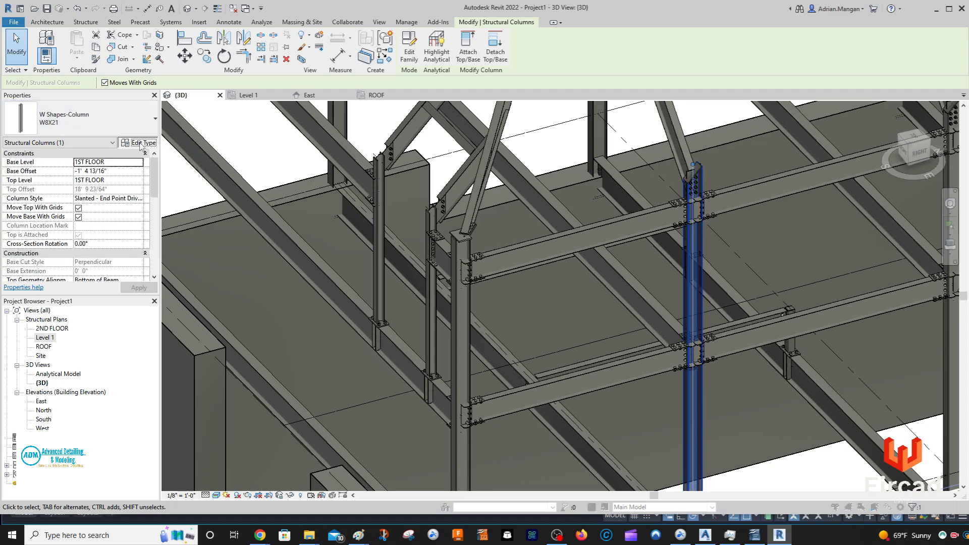
{"action": "scroll", "coordinate": [564, 313], "scroll_direction": "down", "scroll_amount": 10}
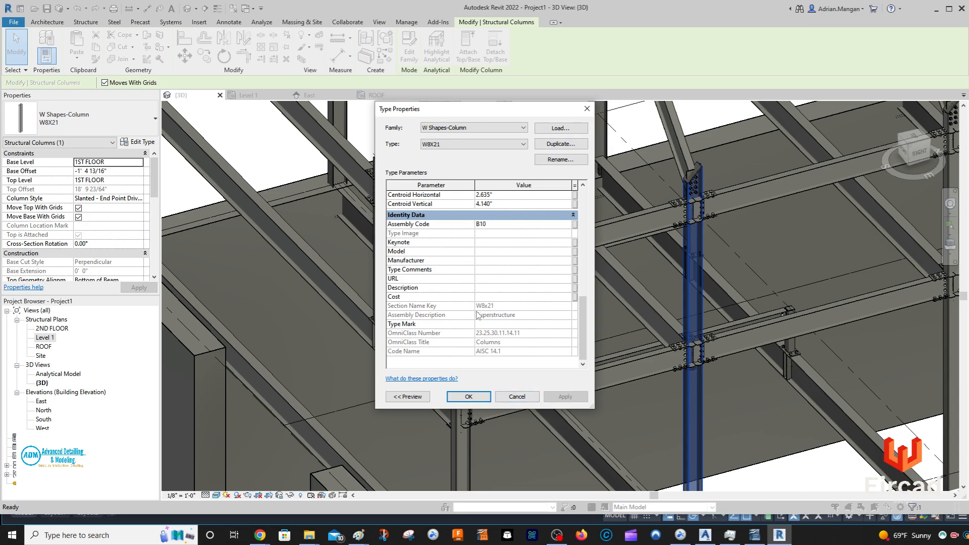
{"action": "left_click", "coordinate": [589, 108]}
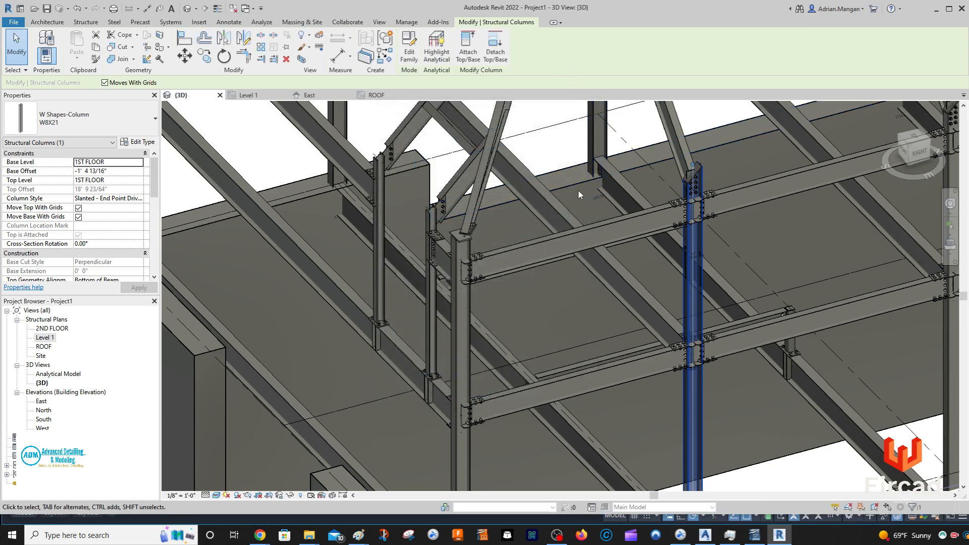
- Inspect the shear plate and cap plate connections of the sloped beams at the corner columns in 3D
{"action": "middle_click_drag", "start_coordinate": [577, 189], "coordinate": [576, 239]}
{"action": "scroll", "coordinate": [436, 238], "scroll_direction": "up", "scroll_amount": 4}
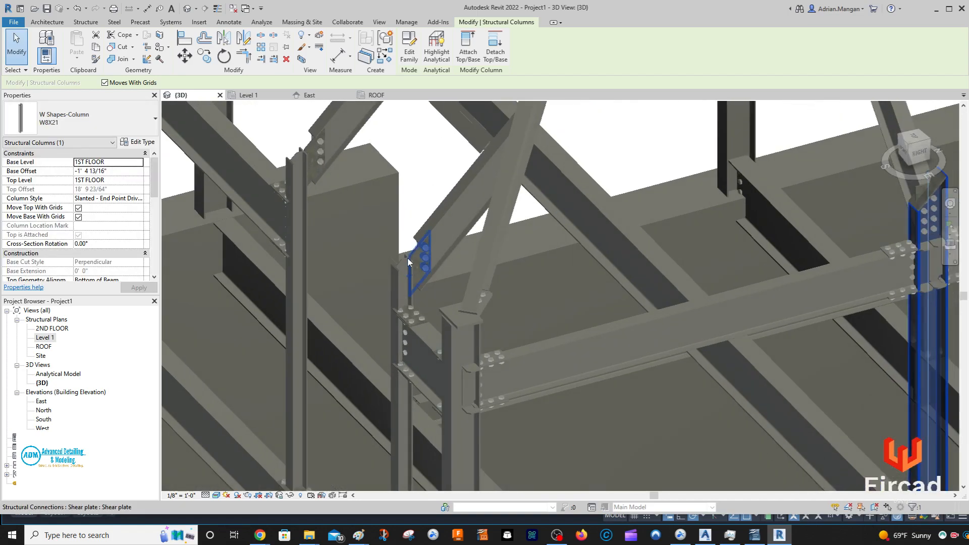
{"action": "scroll", "coordinate": [432, 247], "scroll_direction": "up", "scroll_amount": 3}
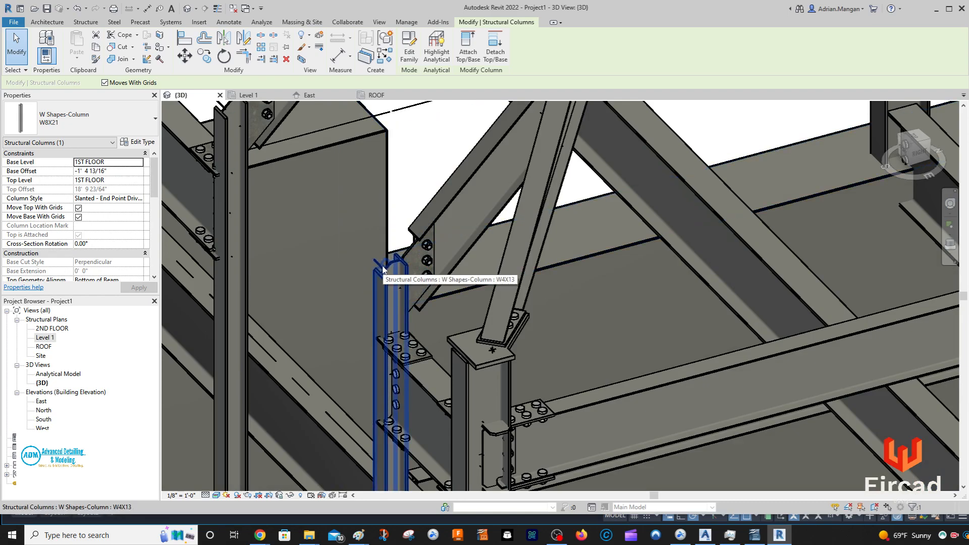
{"action": "scroll", "coordinate": [563, 265], "scroll_direction": "up", "scroll_amount": 5}
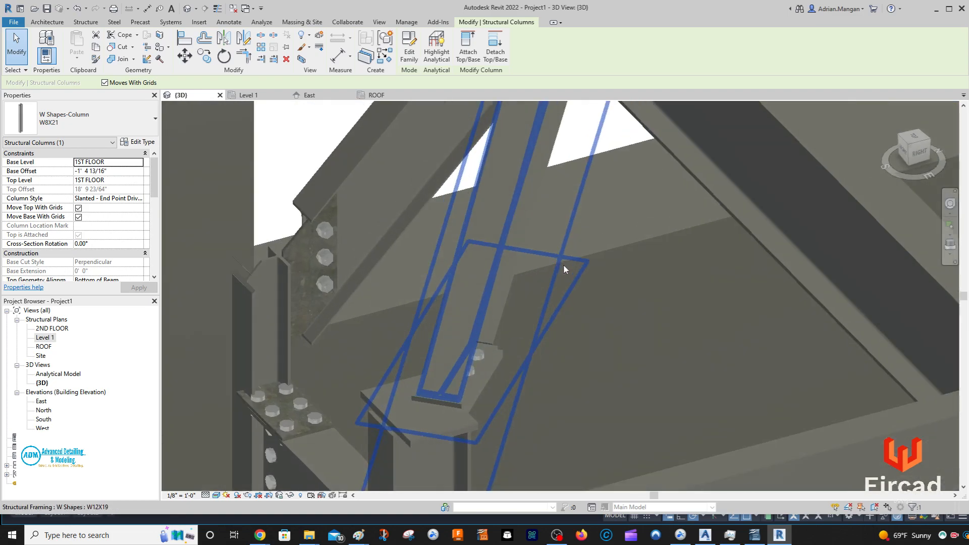
{"action": "scroll", "coordinate": [563, 264], "scroll_direction": "down", "scroll_amount": 10}
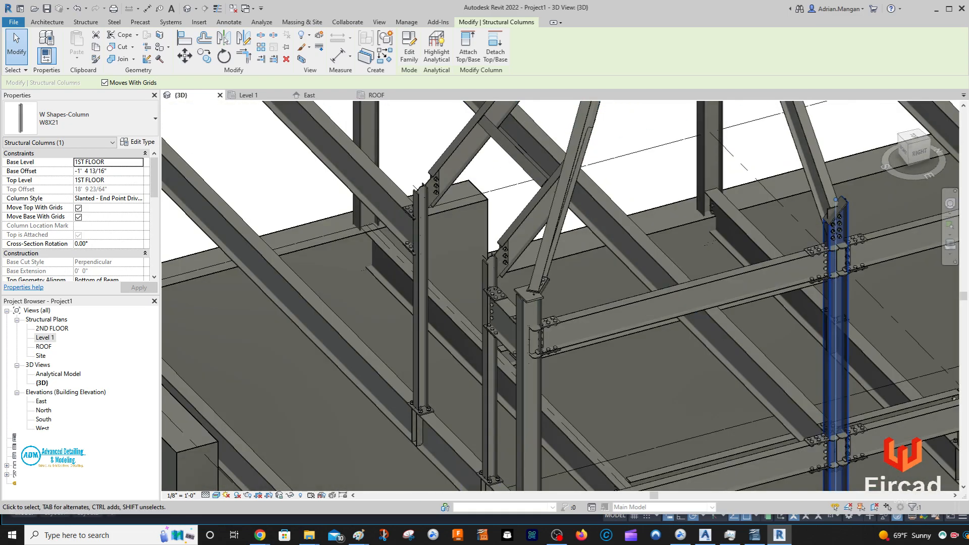